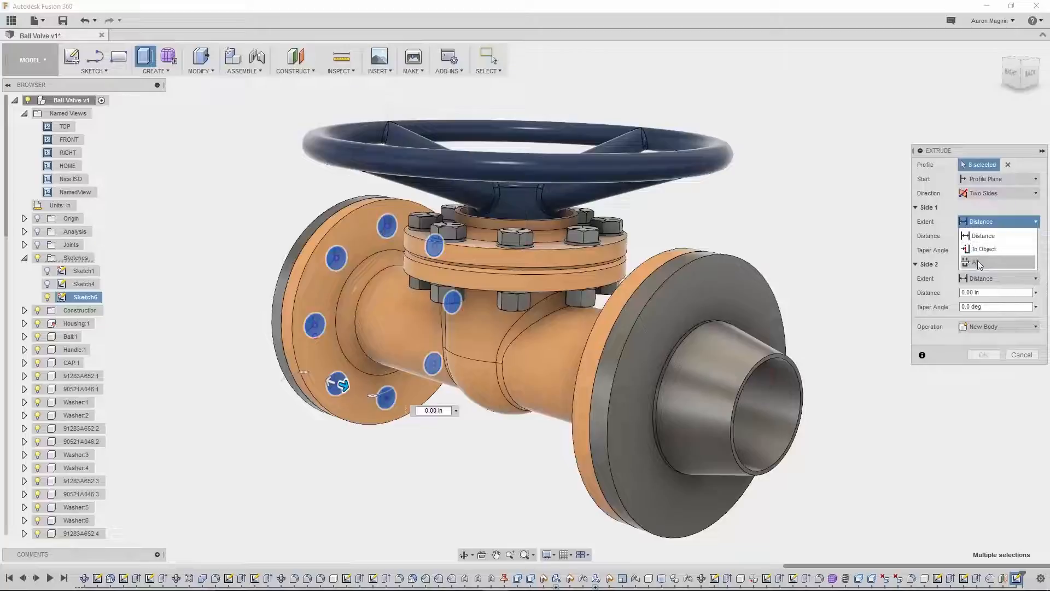
Set both sides of the bolt-hole extrusion to All and exclude the Housing, Ball, Handle and CAP bodies from the cut
click(980, 264)
click(982, 278)
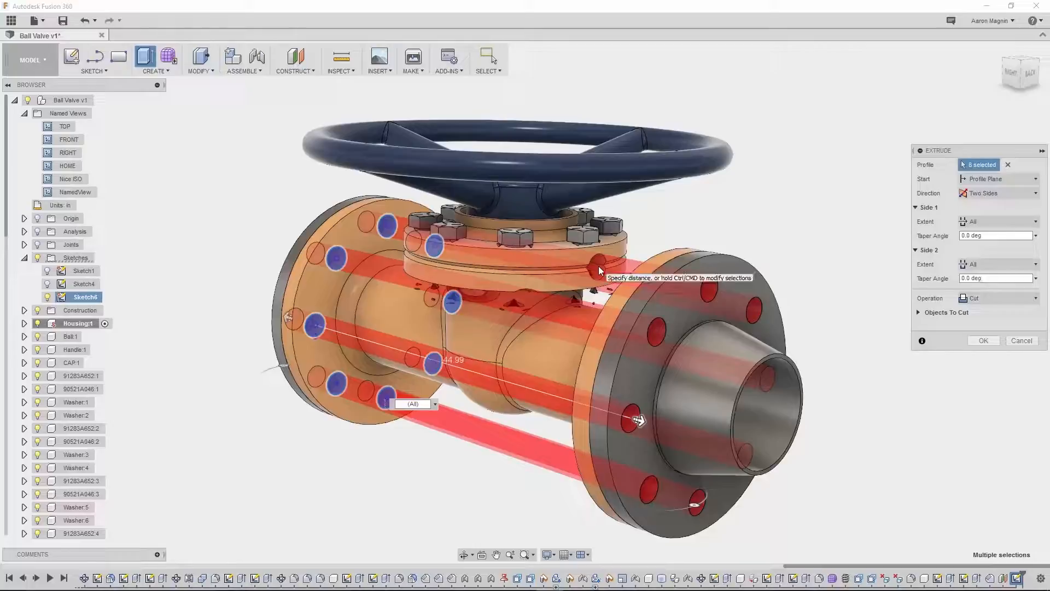
click(919, 313)
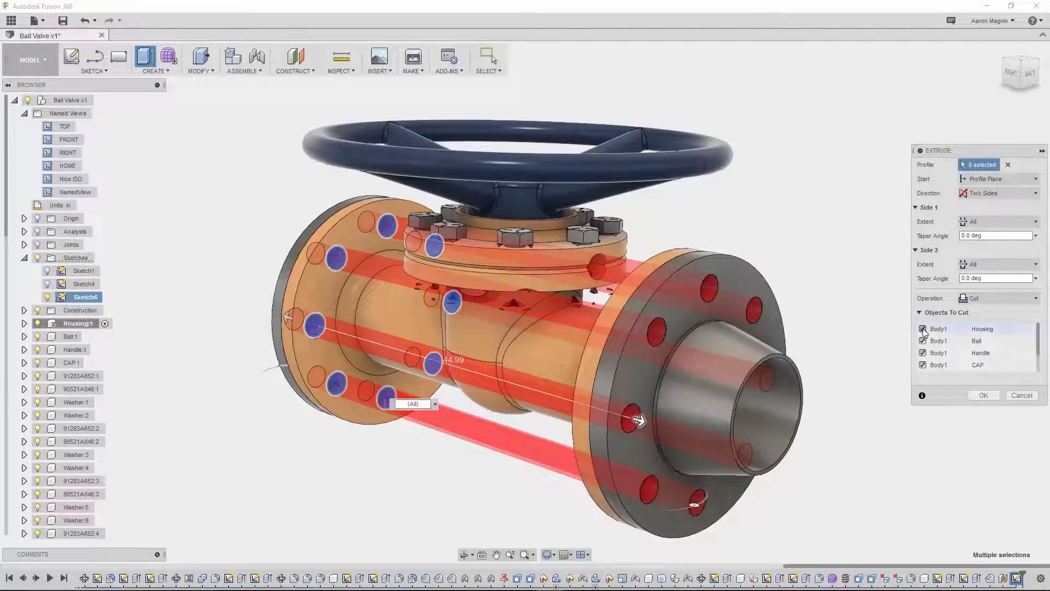
click(923, 329)
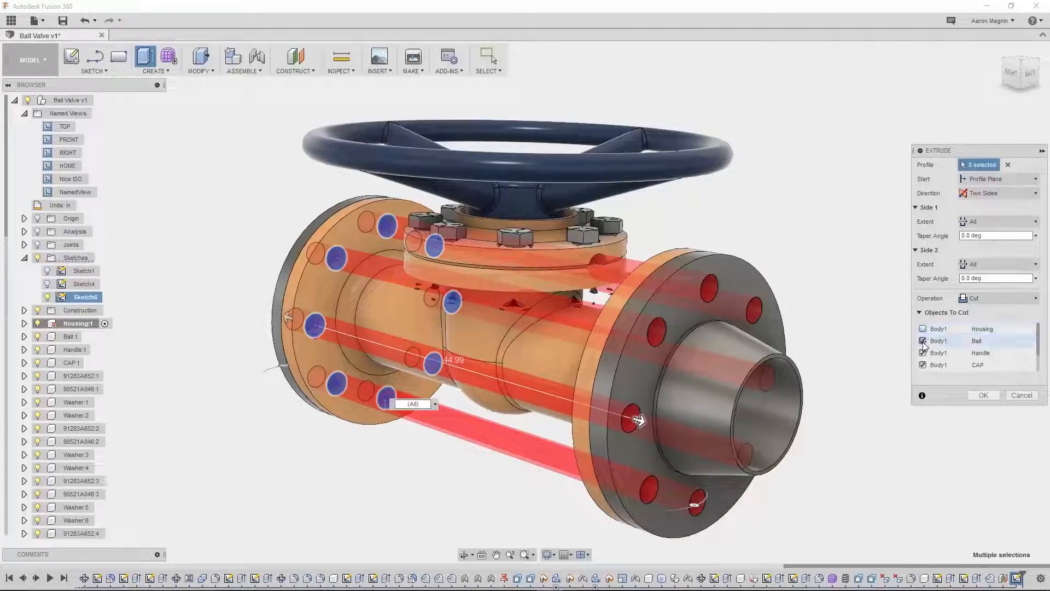
click(924, 341)
click(924, 353)
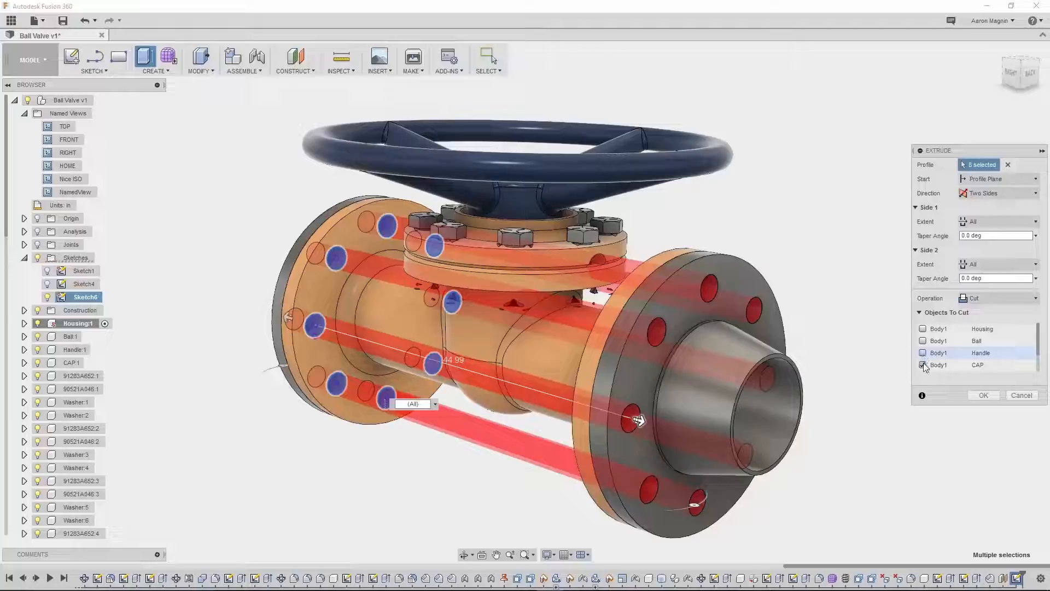
click(923, 366)
Exclude the 91283A652, 90521A046 and Washer bodies as well and complete the extruded cut
drag(1036, 341, 1038, 346)
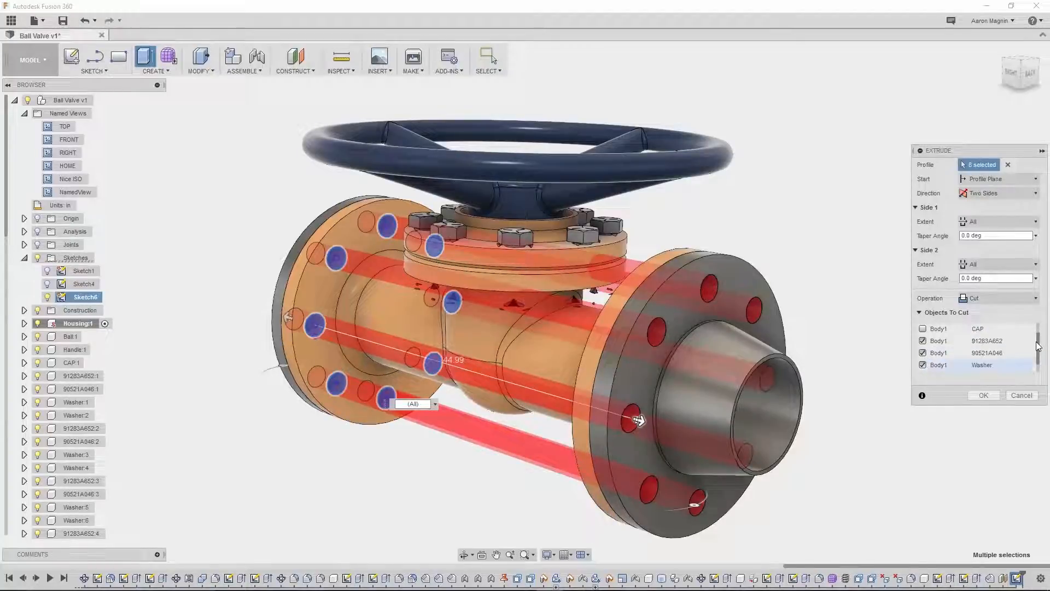
click(923, 341)
click(923, 353)
click(924, 365)
drag(1038, 348, 1037, 361)
click(984, 395)
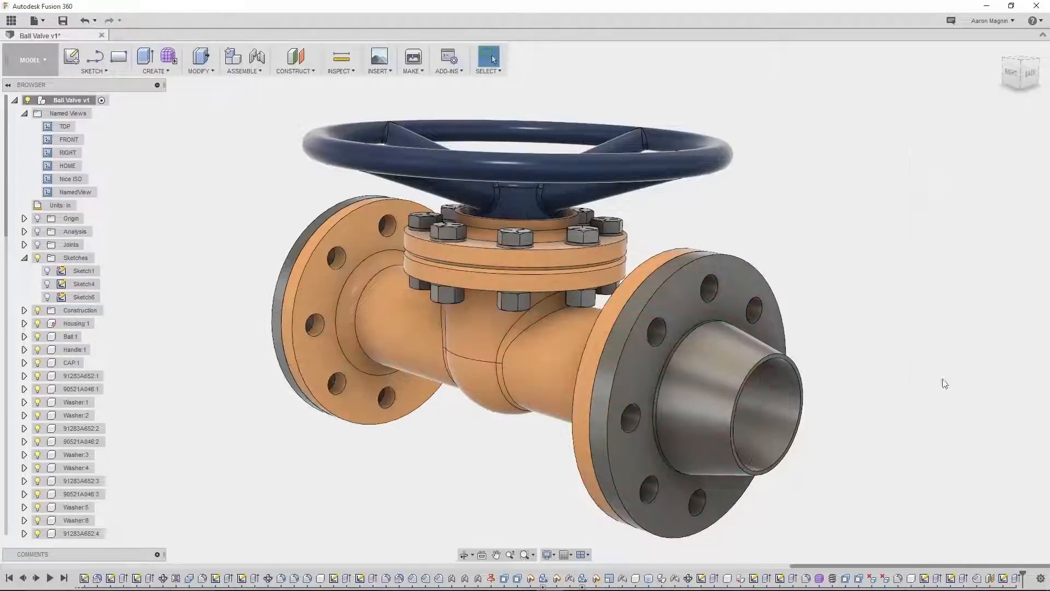
Restore the saved view NamedView and use Select By Name to pick the components matching "9"
double_click(84, 192)
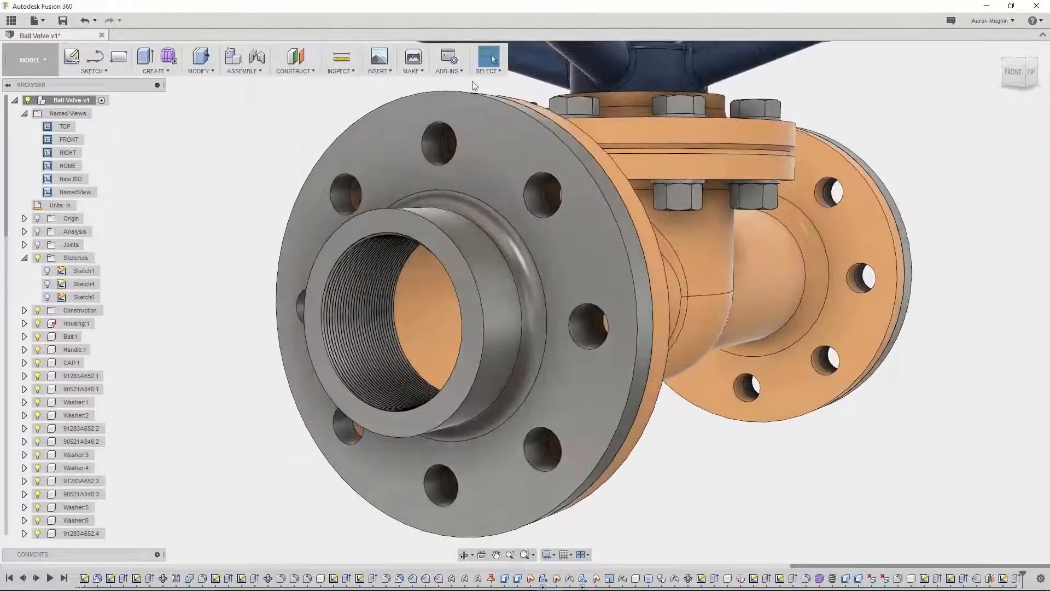
click(488, 70)
mouse_move(497, 137)
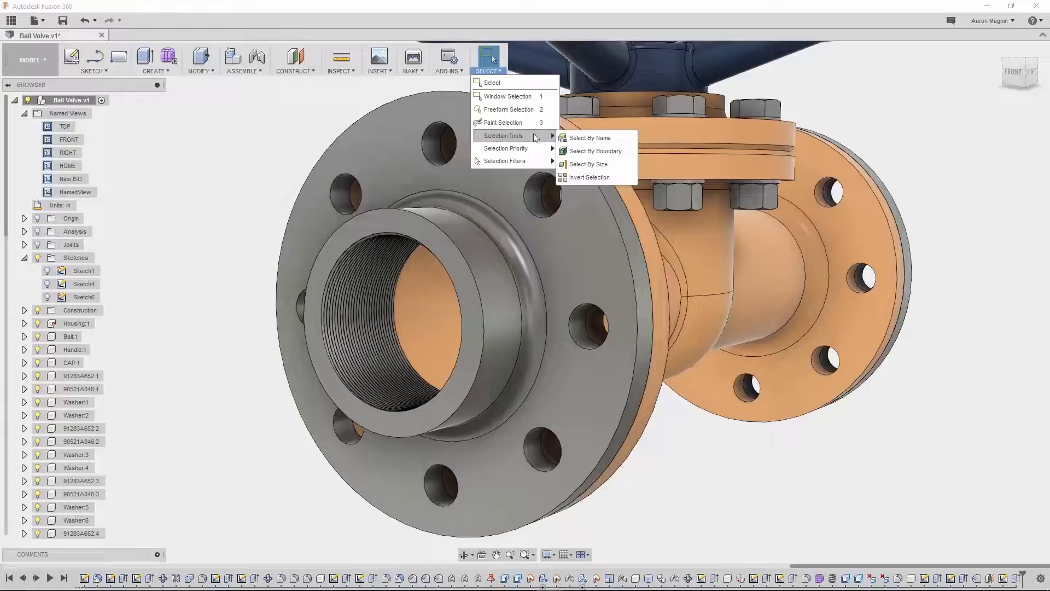
click(586, 138)
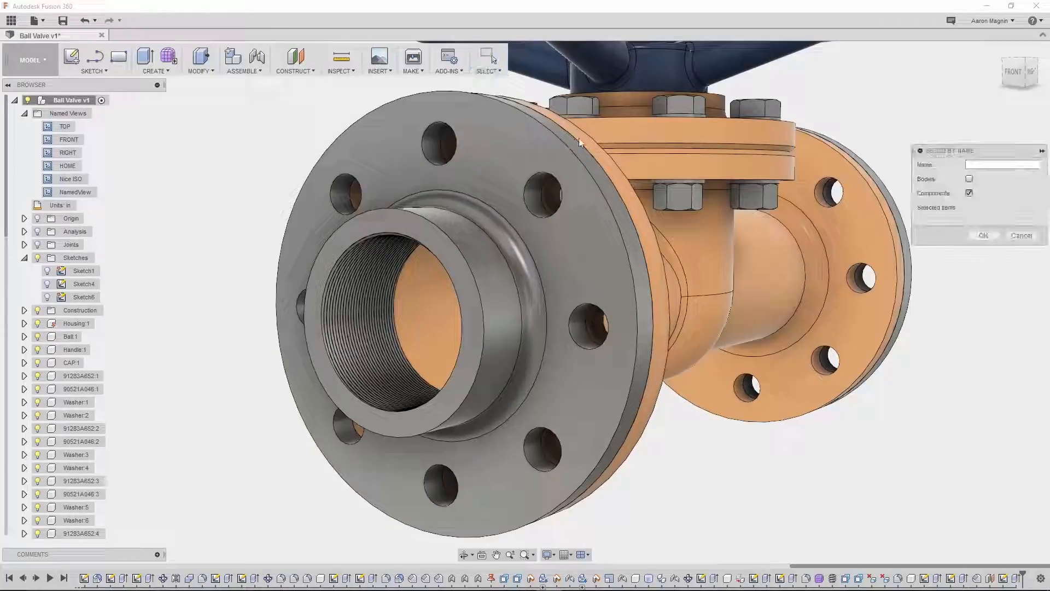
click(976, 166)
text(9)
click(970, 208)
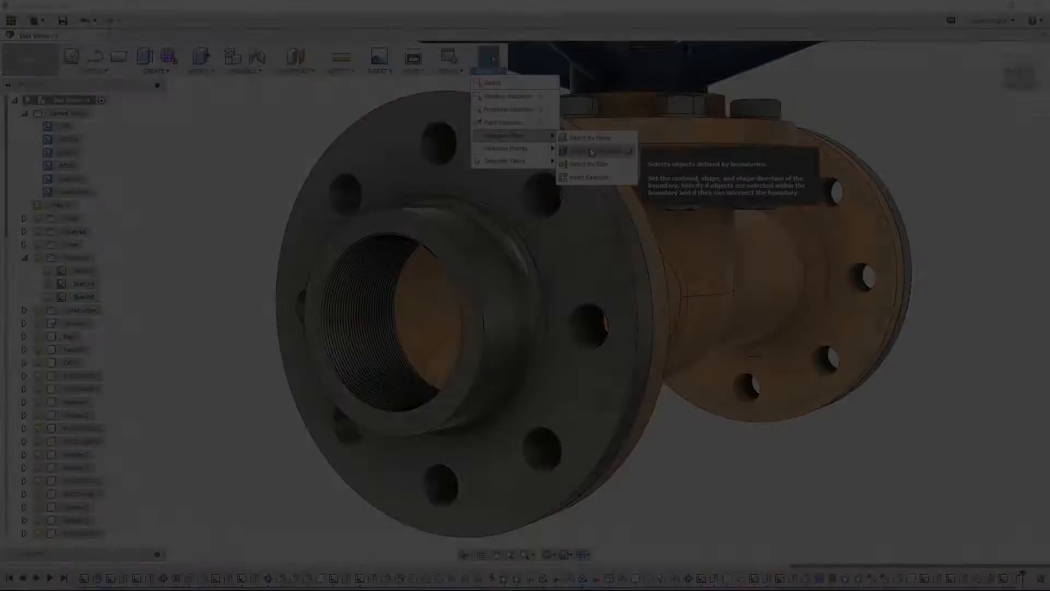
Select by boundary around the cap, using a Cylinder shape along the Z-Axis with intersected objects included
click(590, 148)
click(619, 137)
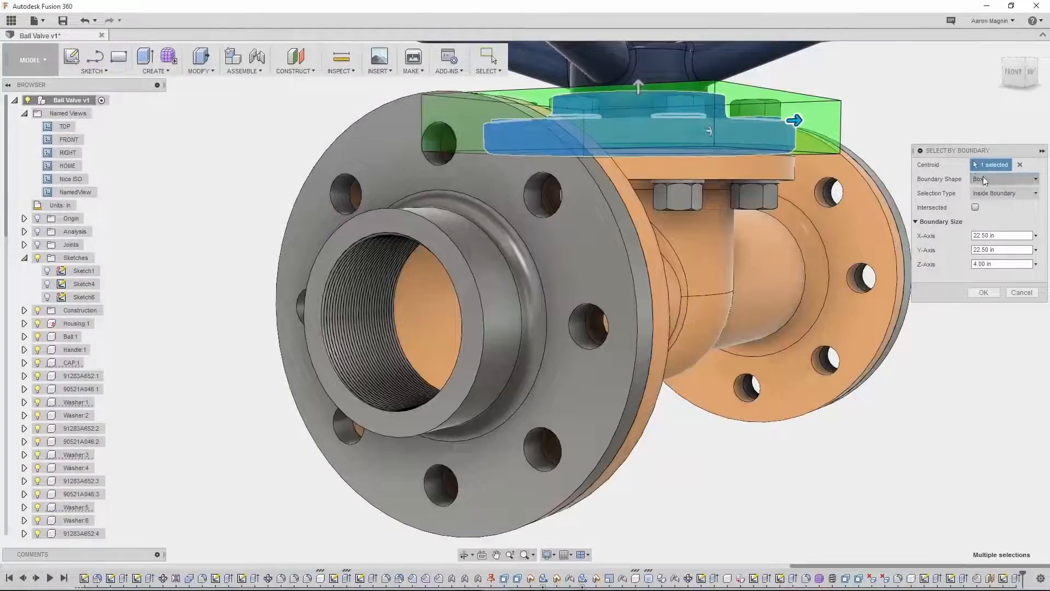
click(1005, 179)
click(993, 196)
click(1005, 193)
click(999, 231)
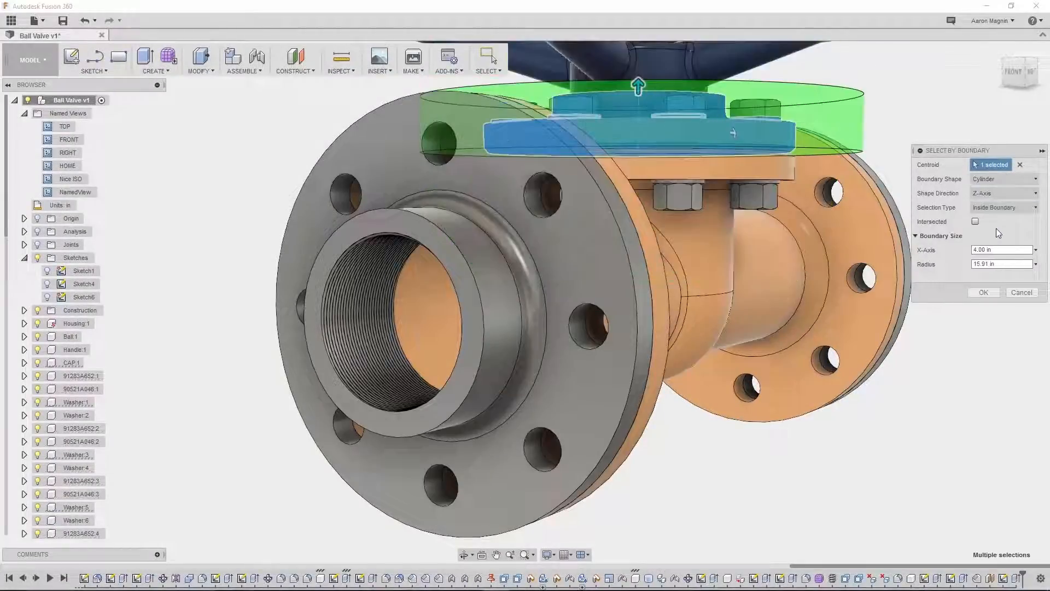
click(976, 221)
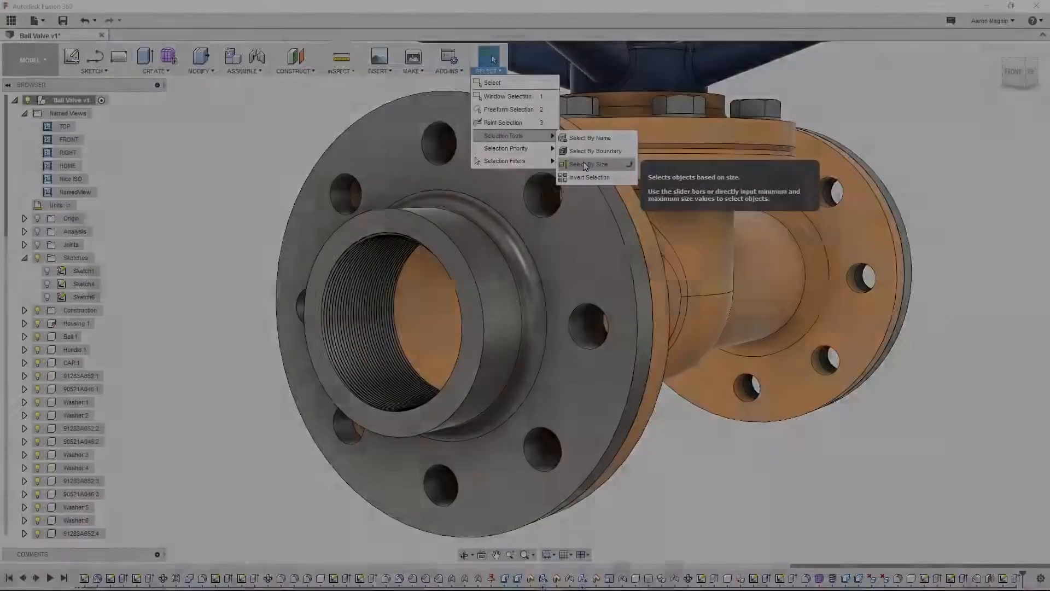
Select components with Select By Size, raising the upper size limit slightly
click(583, 164)
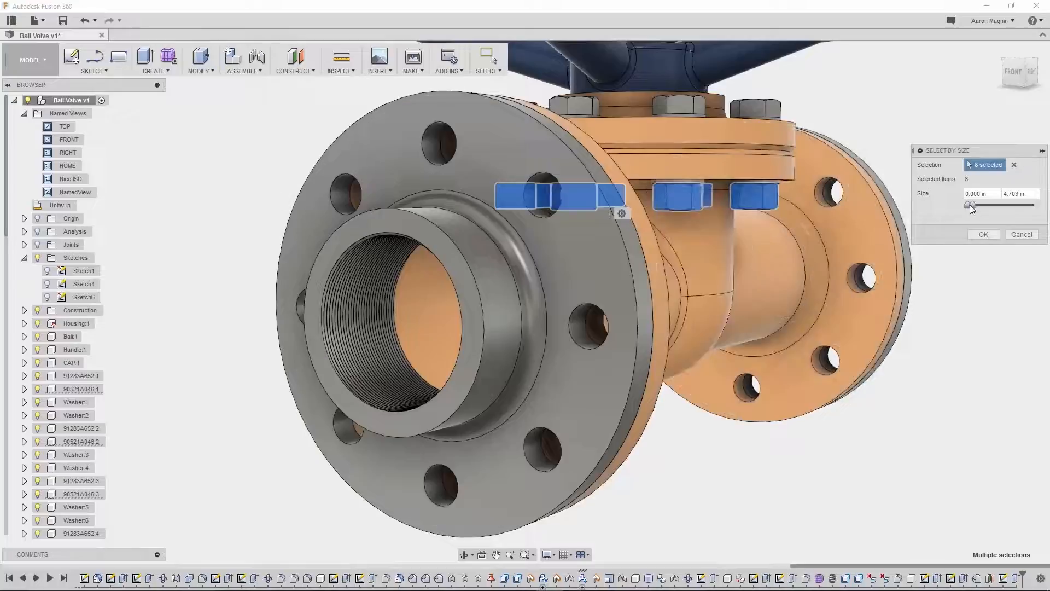
drag(973, 205, 981, 206)
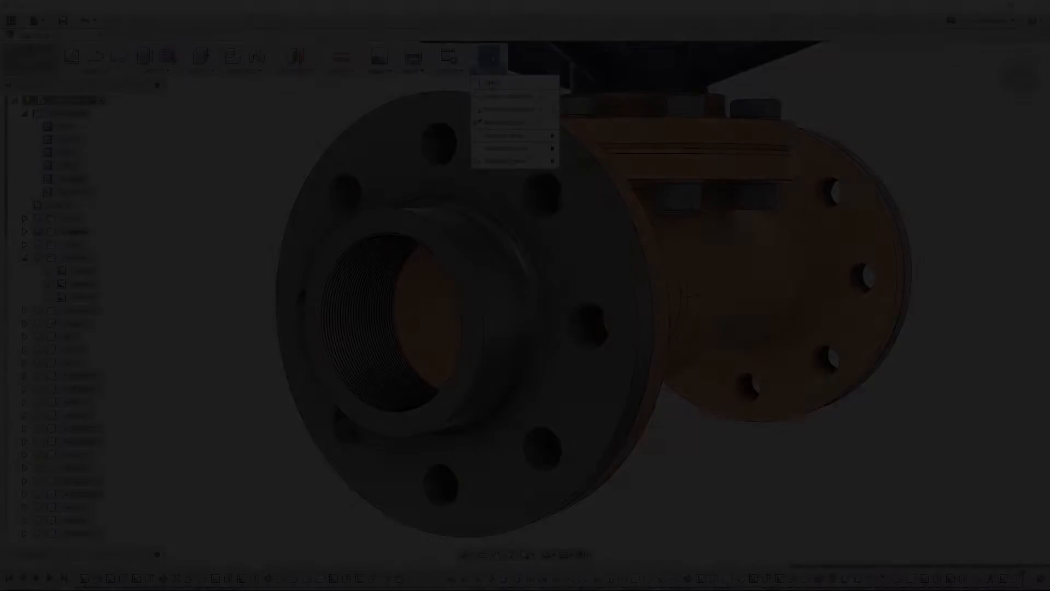
Switch to component selection priority and select both the Housing and the CAP in the model
mouse_move(506, 148)
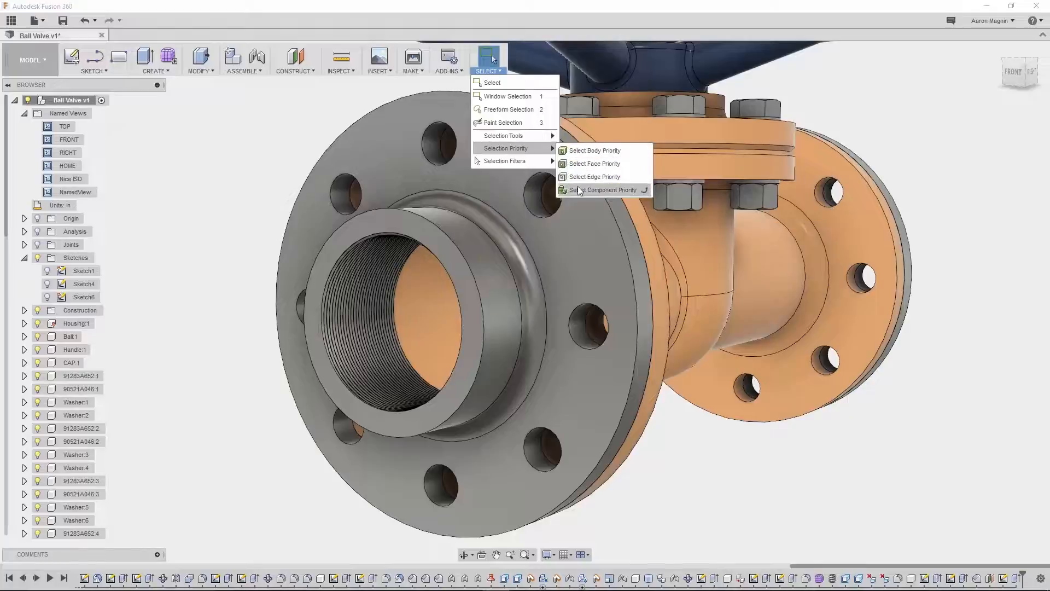
click(579, 190)
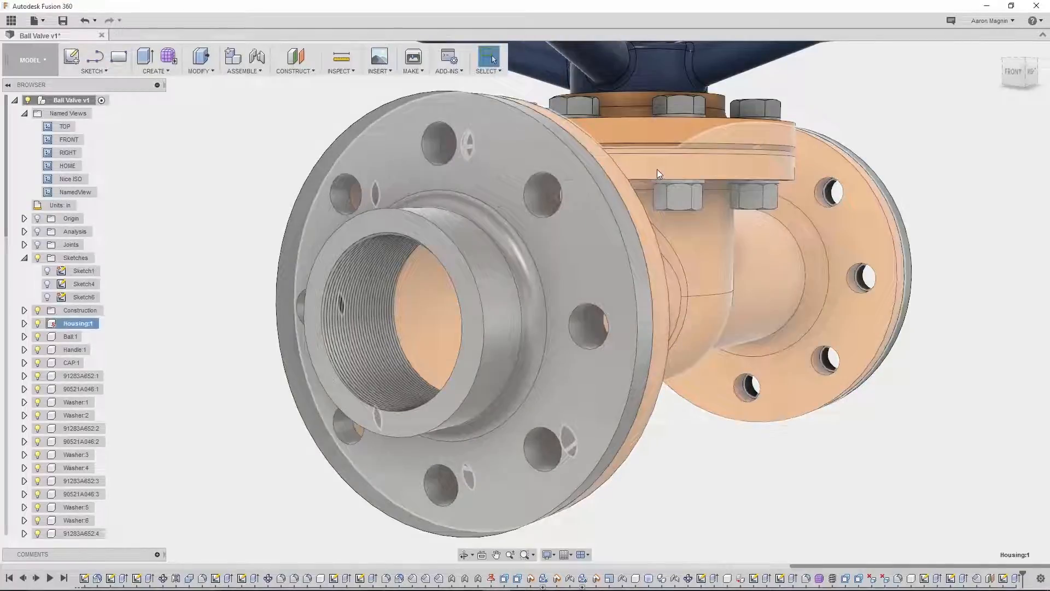
click(658, 169)
ctrl+click(655, 133)
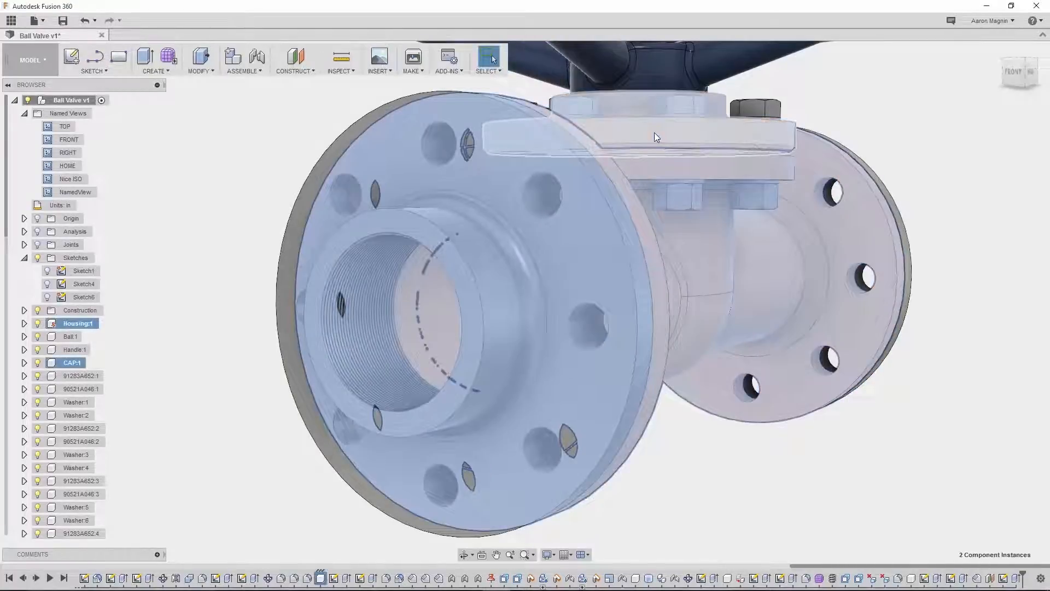
Invert the selection and hide every component except the Housing and the CAP
click(493, 70)
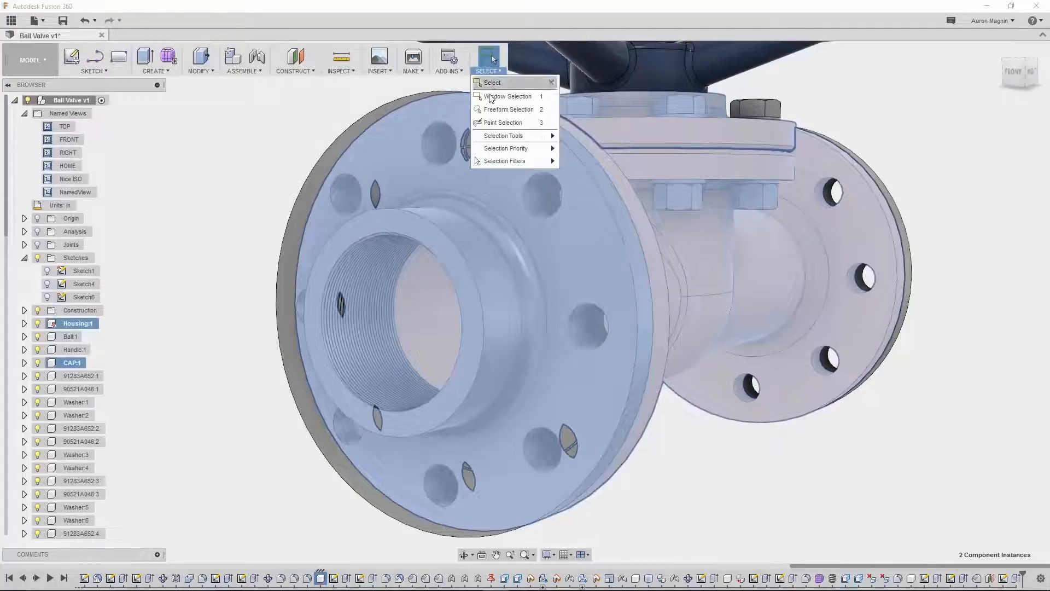
mouse_move(503, 136)
click(578, 177)
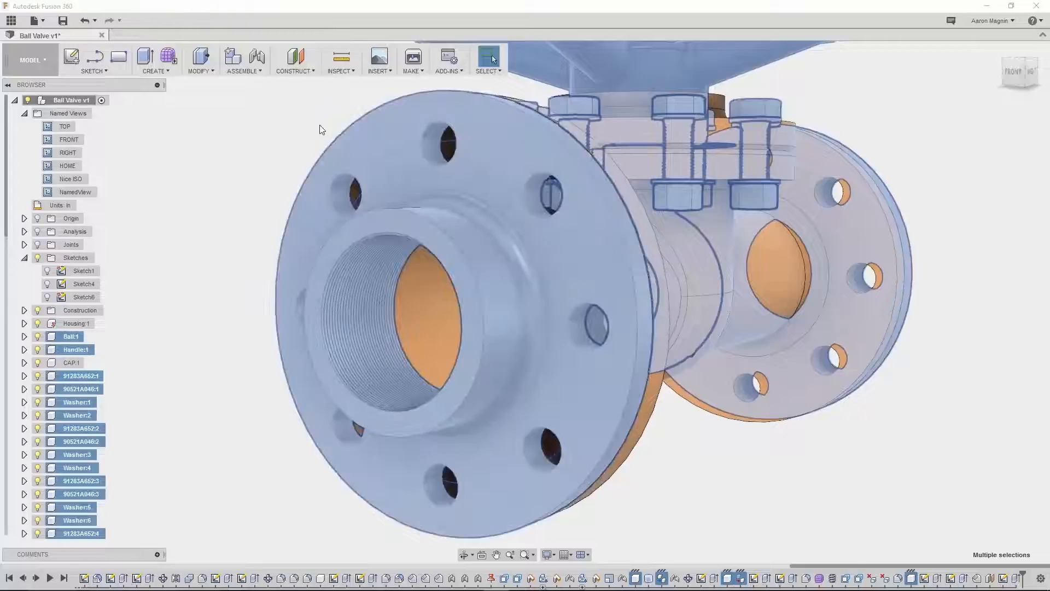
key(v)
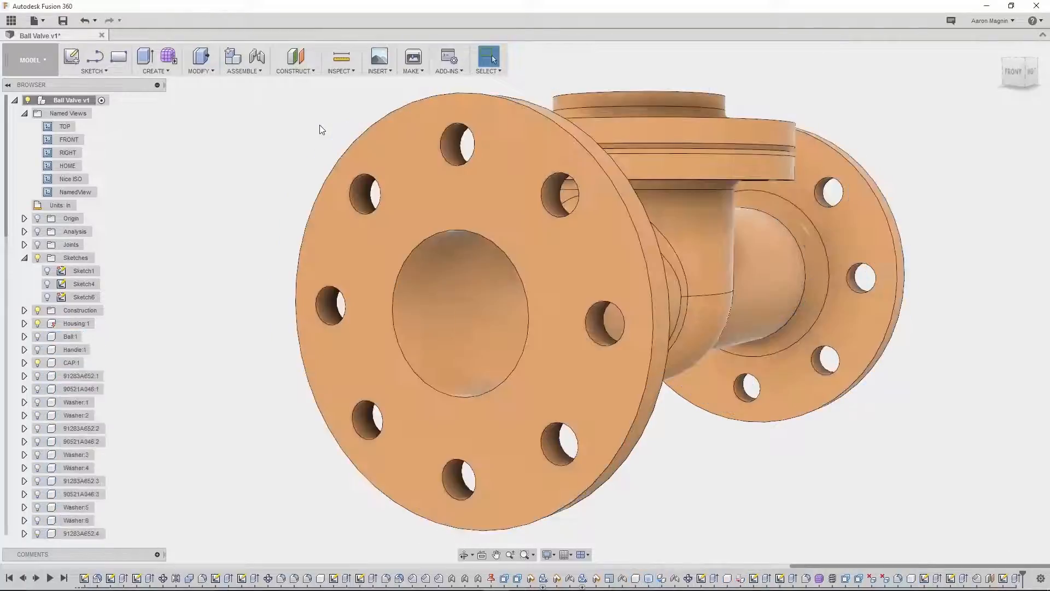
shift+middle_drag(320, 126, 260, 171)
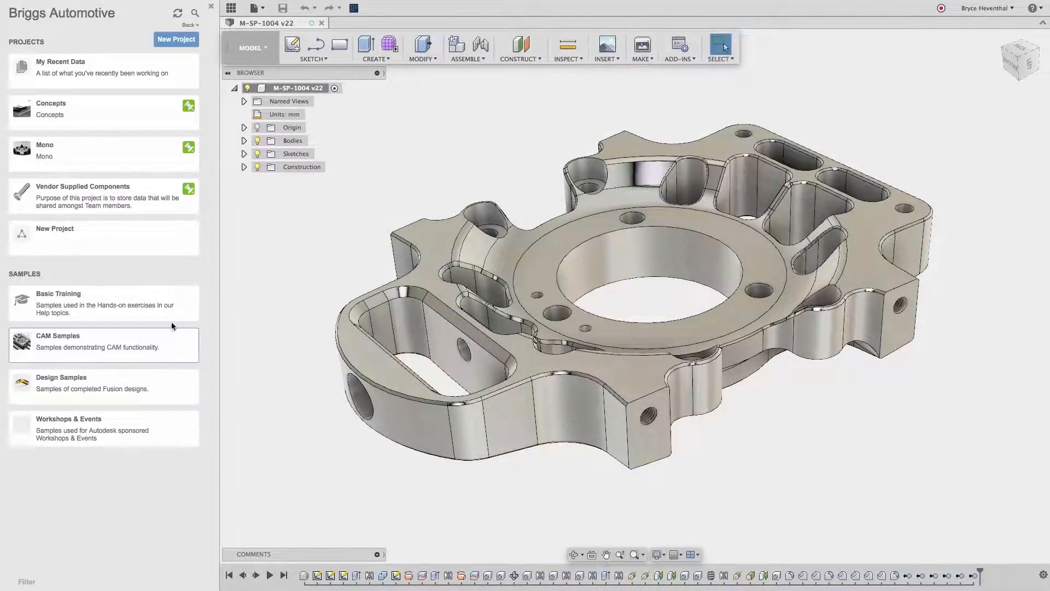
Browse the Raptor Workholding fixtures inside the Workholding folder of the CAM Samples project
click(140, 342)
click(80, 130)
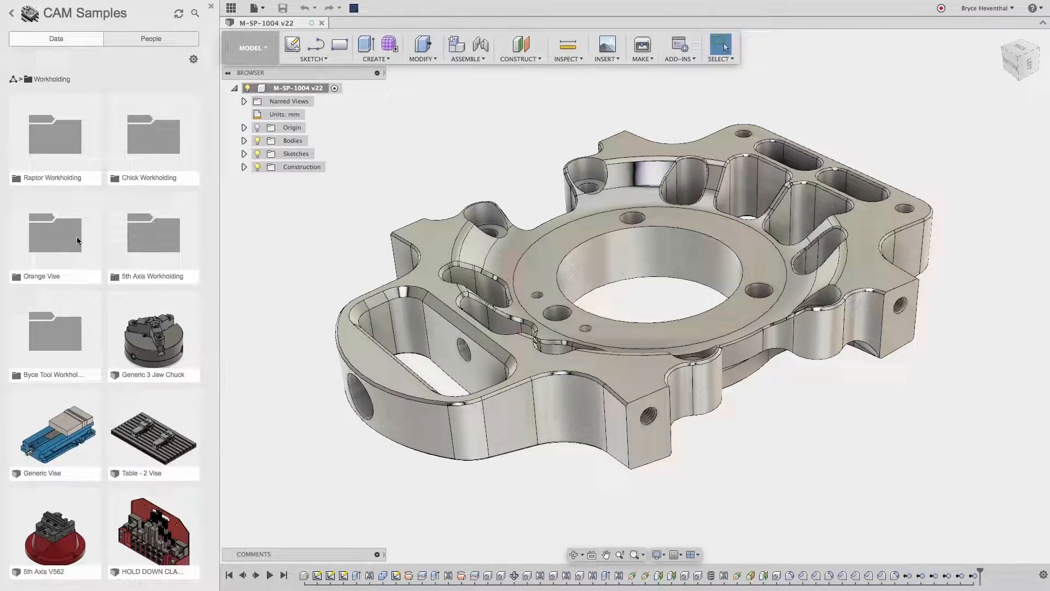
click(63, 141)
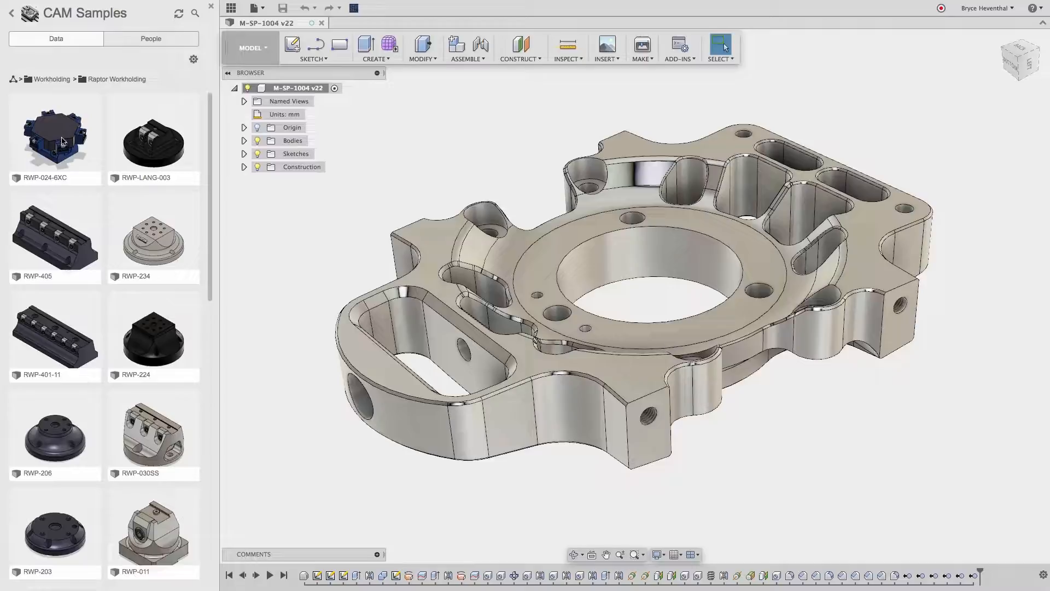
scroll(62, 141, down, 3)
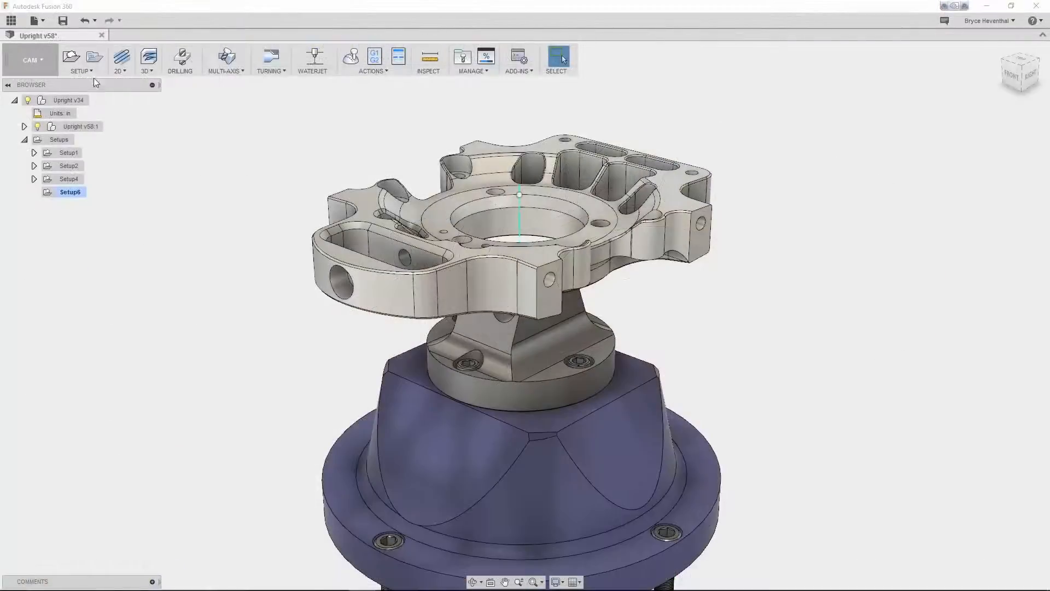
Enable fixtures in Setup6 and assign the grey workholding body and the blue base beneath it
click(71, 56)
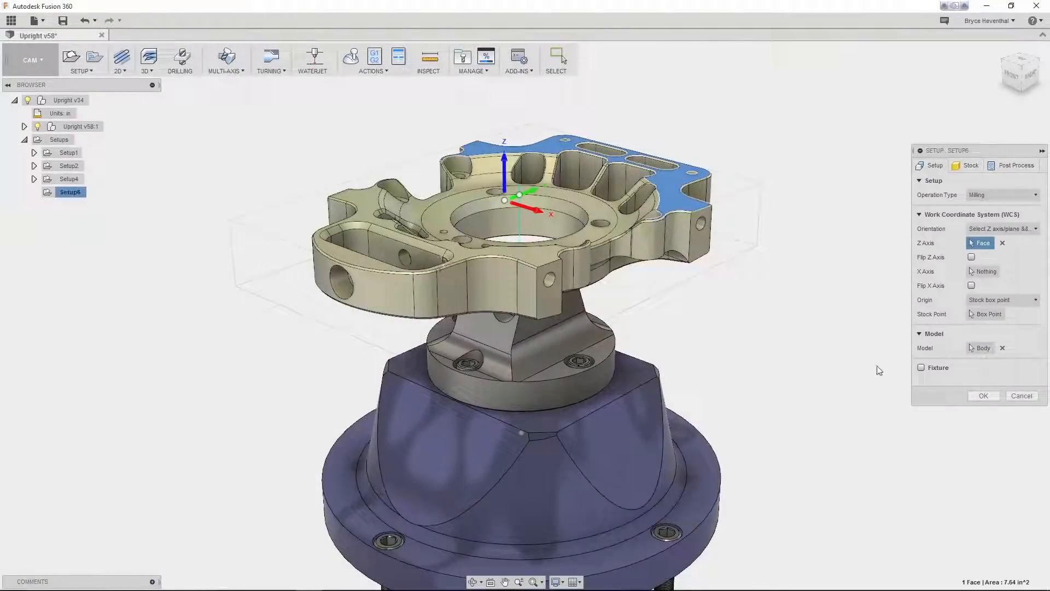
click(921, 368)
click(534, 359)
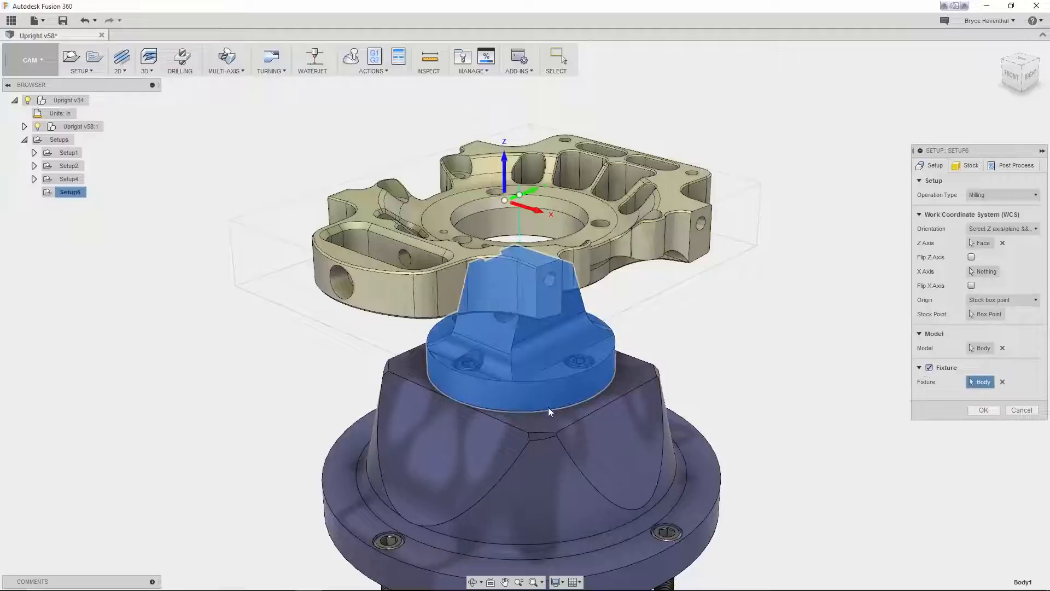
click(553, 431)
click(979, 410)
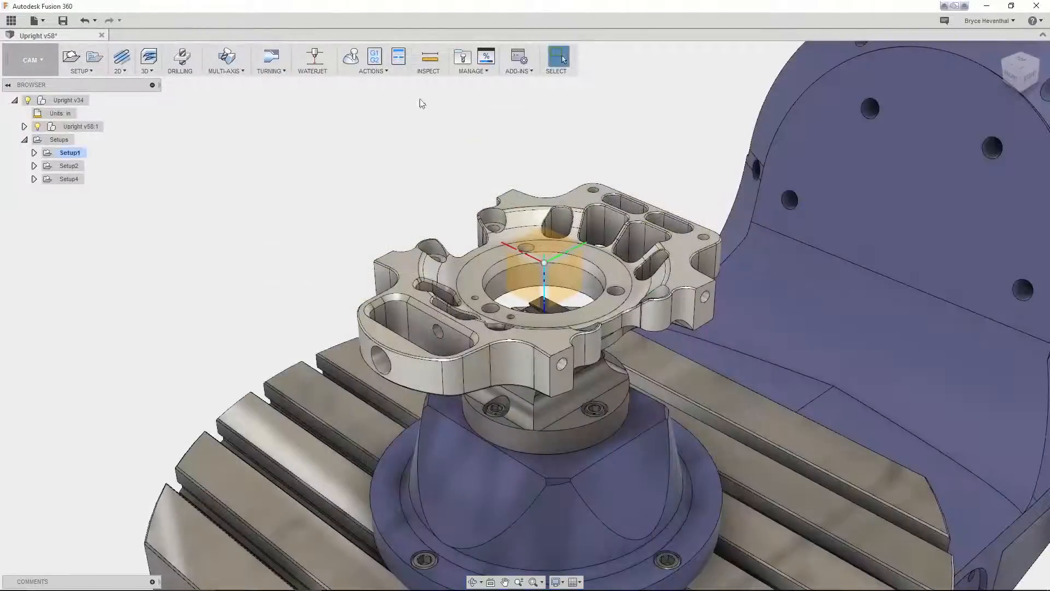
Preview the tapered mill and the face mill in the November 9th CAM tool library
click(459, 63)
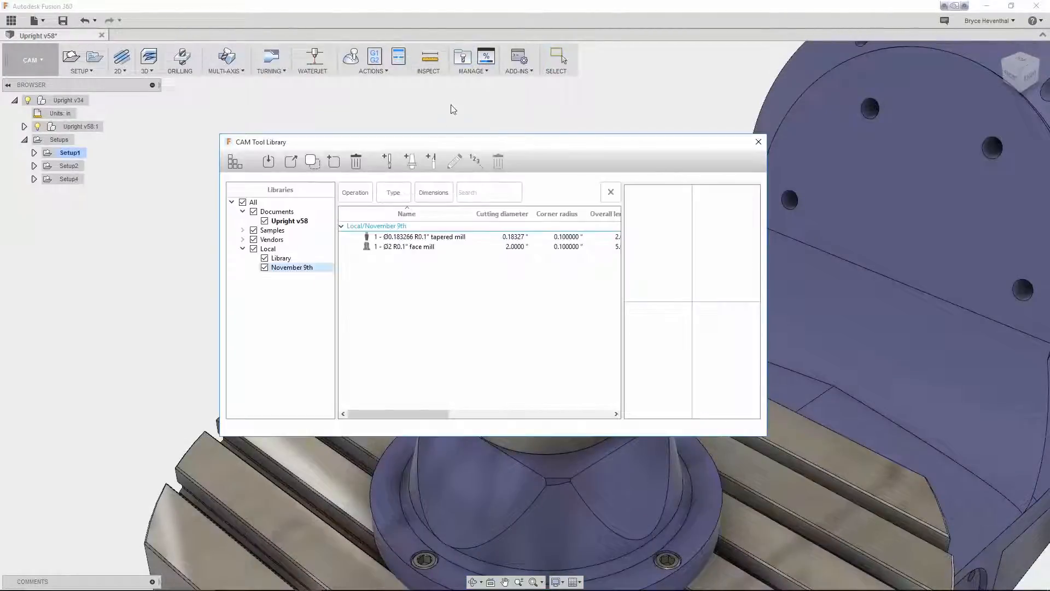
click(427, 238)
click(424, 247)
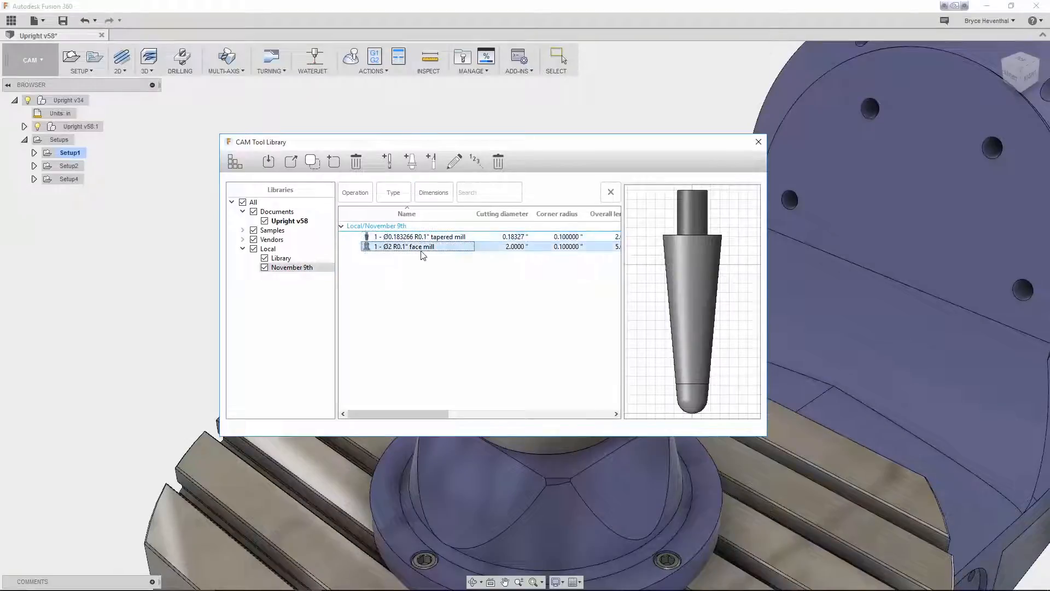
Define a new thread mill in the November 9th library with a 0.25 in cutting diameter and 15 teeth
click(387, 162)
click(396, 178)
scroll(419, 318, down, 5)
click(423, 404)
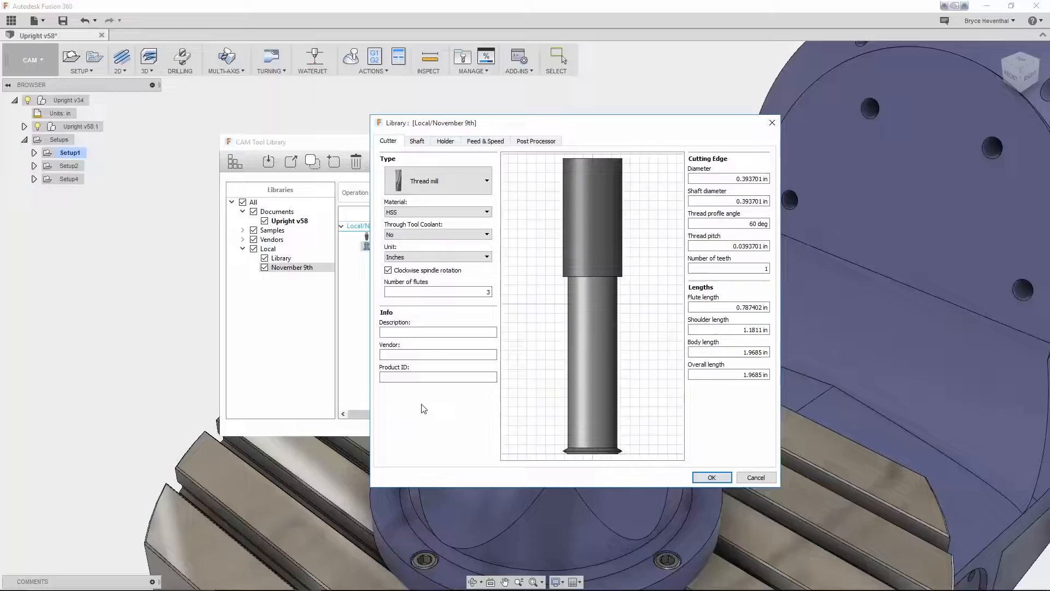
click(740, 179)
text(.25)
click(740, 268)
text(15)
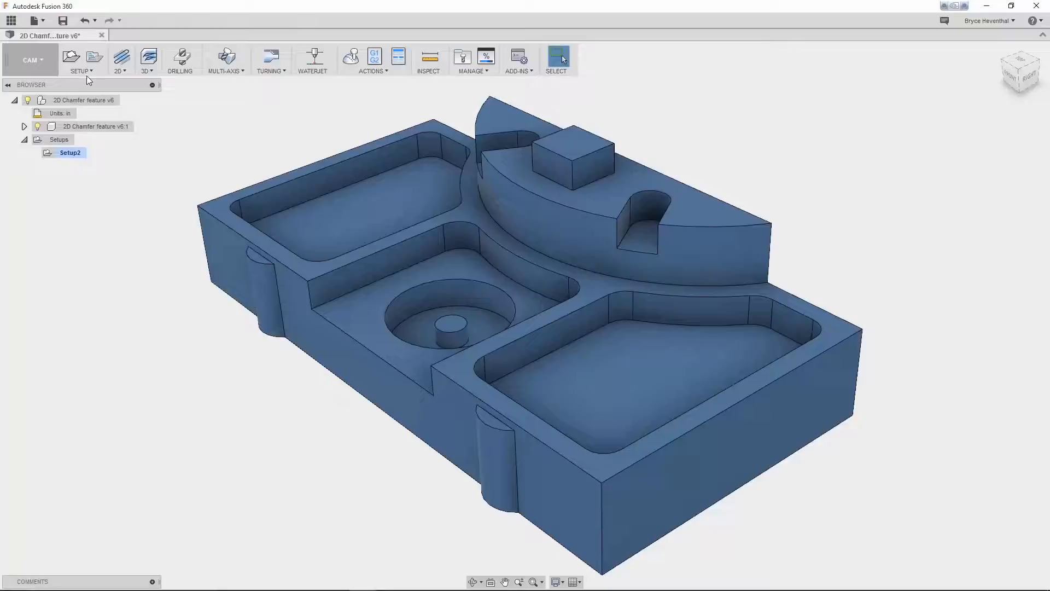
Start a WCS probe operation in Setup2 using the 3 - Ø0.12" probe from the inch sample probes library
click(81, 70)
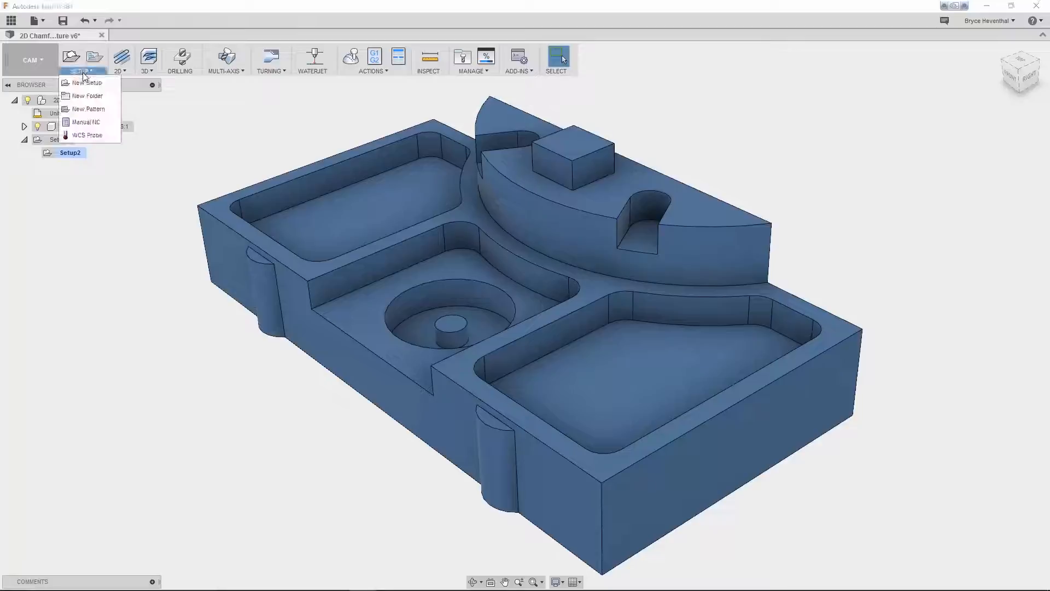
click(84, 136)
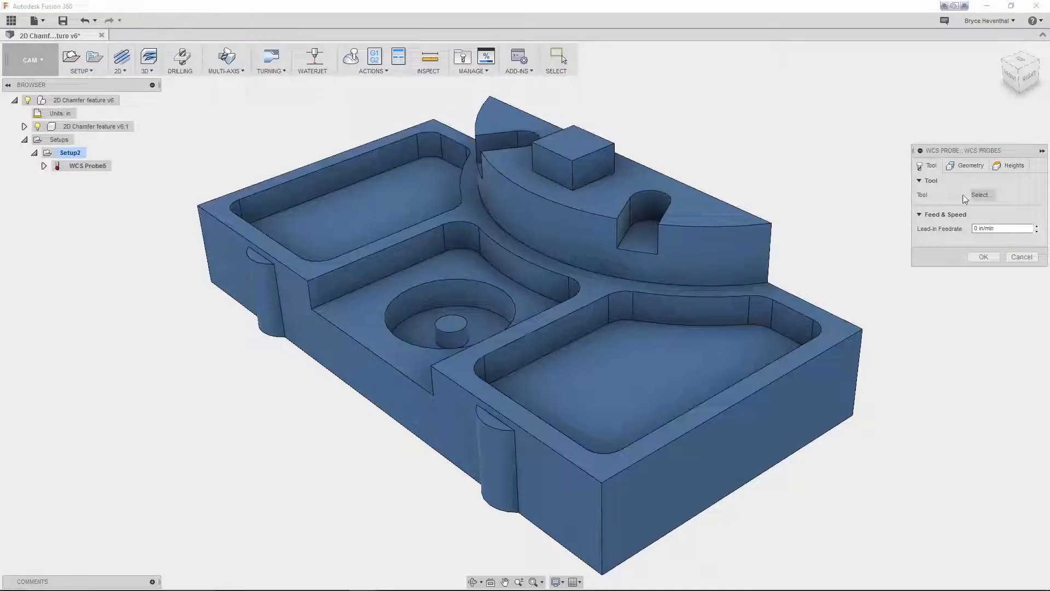
click(977, 195)
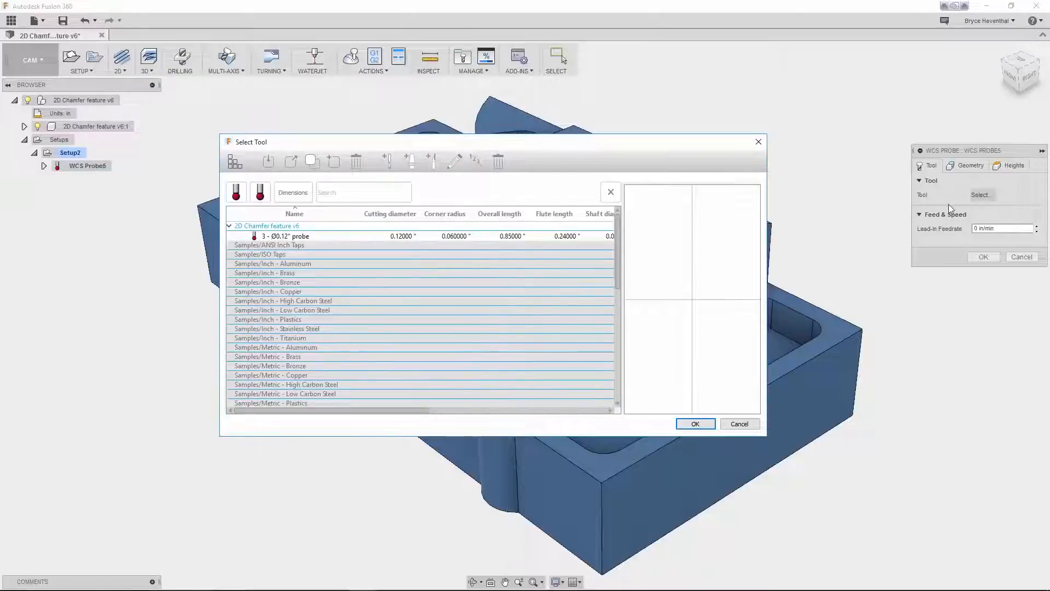
scroll(540, 290, down, 5)
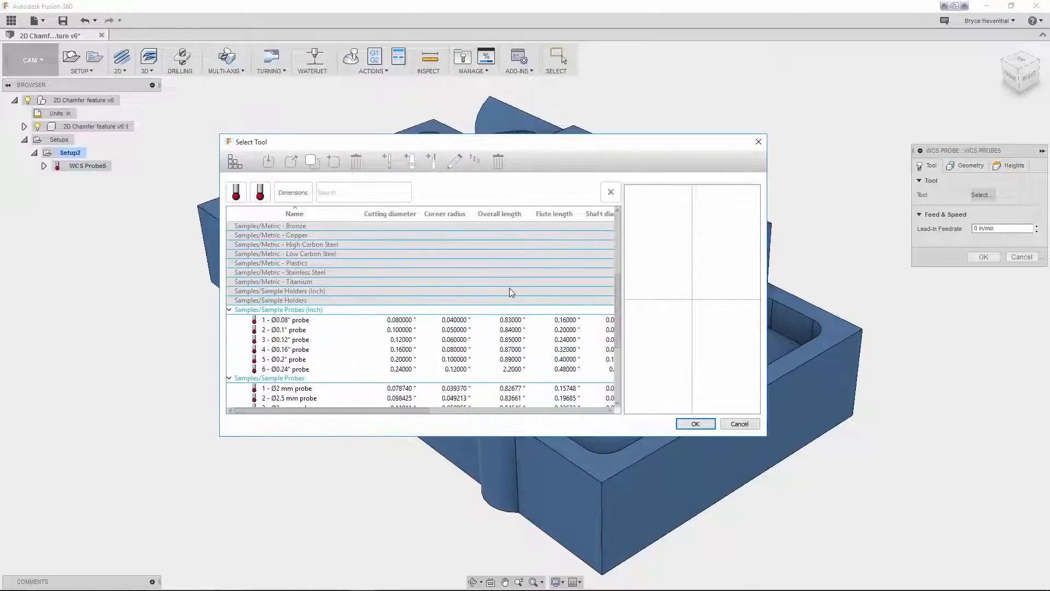
double_click(395, 337)
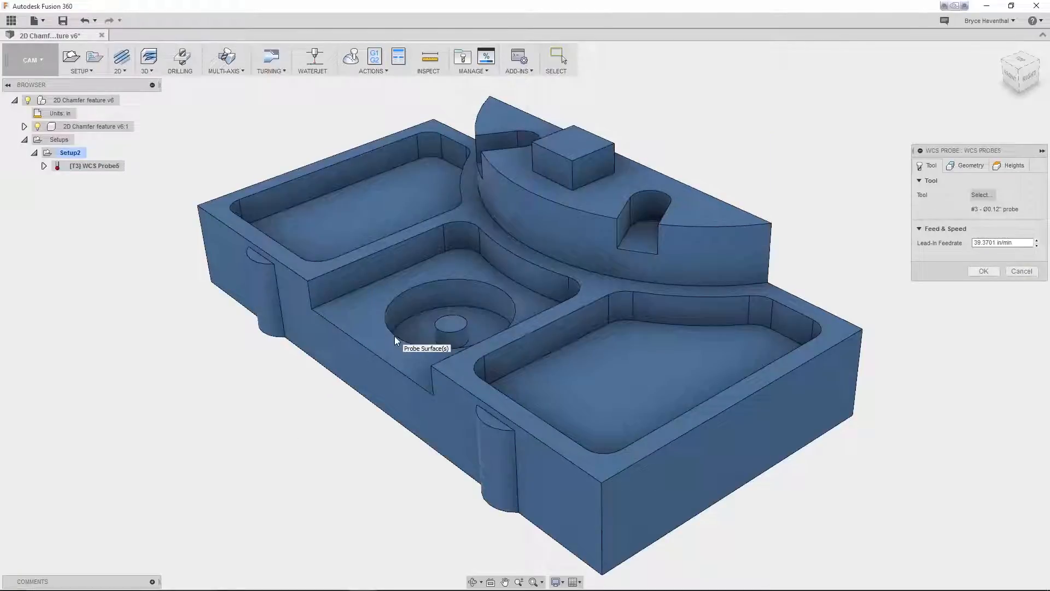
Probe the XY outer corner formed by the block's two vertical front faces and finish the WCS probe operation
click(960, 165)
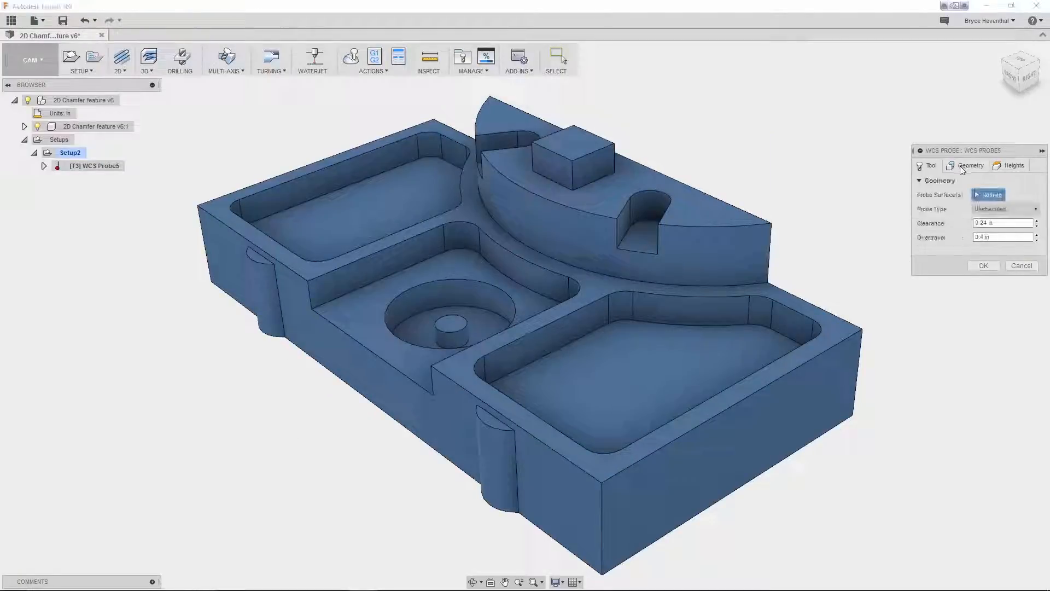
click(570, 489)
click(637, 497)
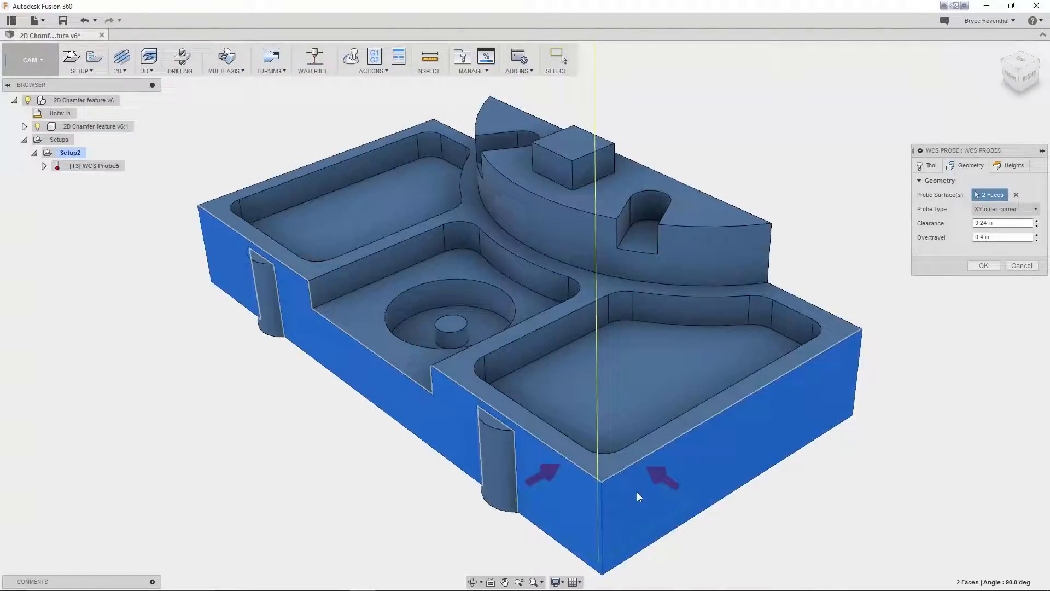
click(977, 265)
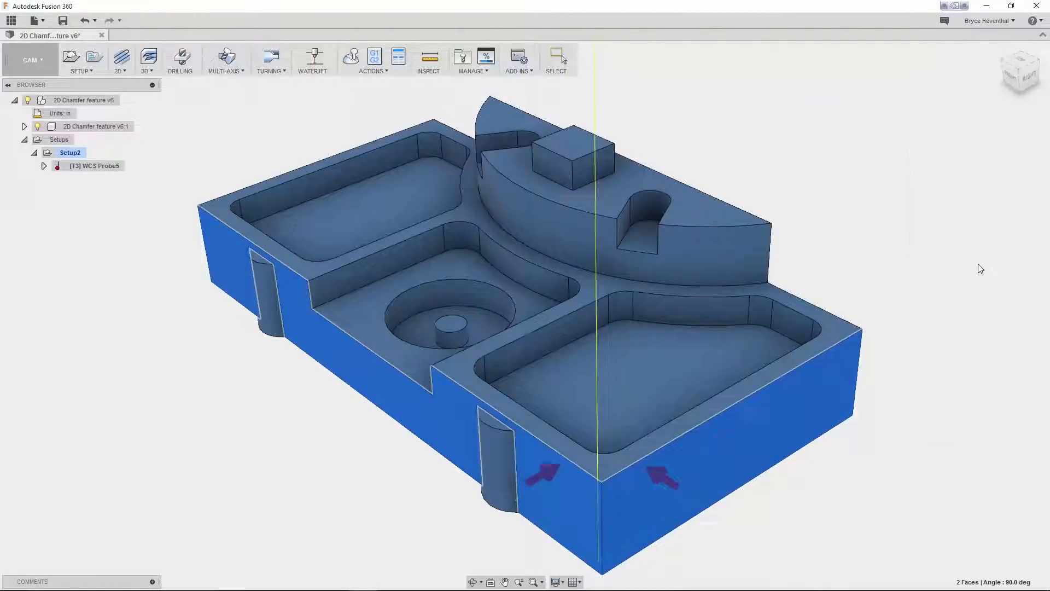
Add a WCS probe on the small raised square block's top face with the XY rectangular boss probe type
click(82, 71)
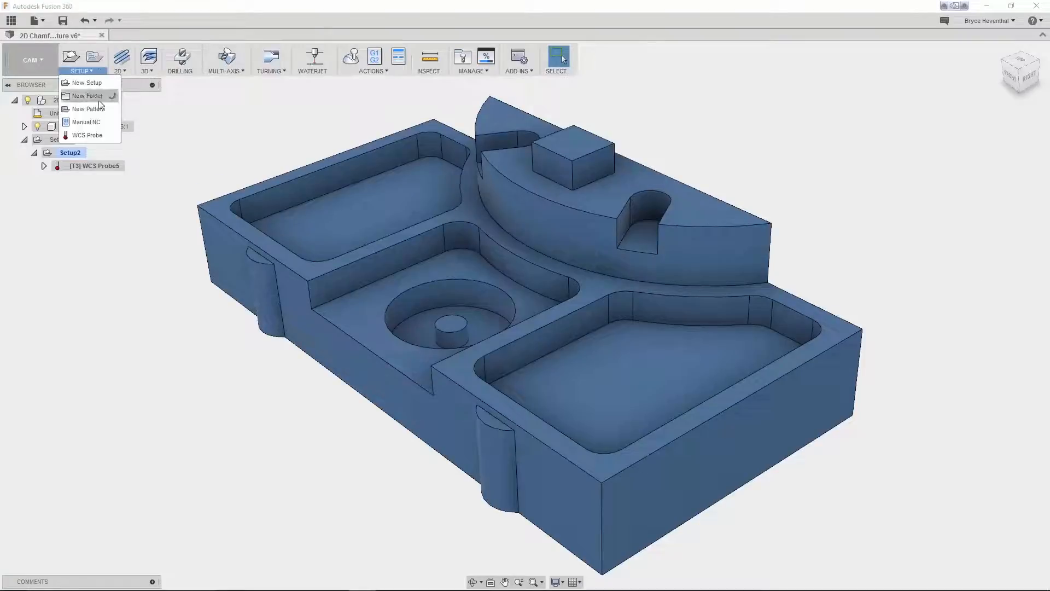
click(82, 134)
click(558, 144)
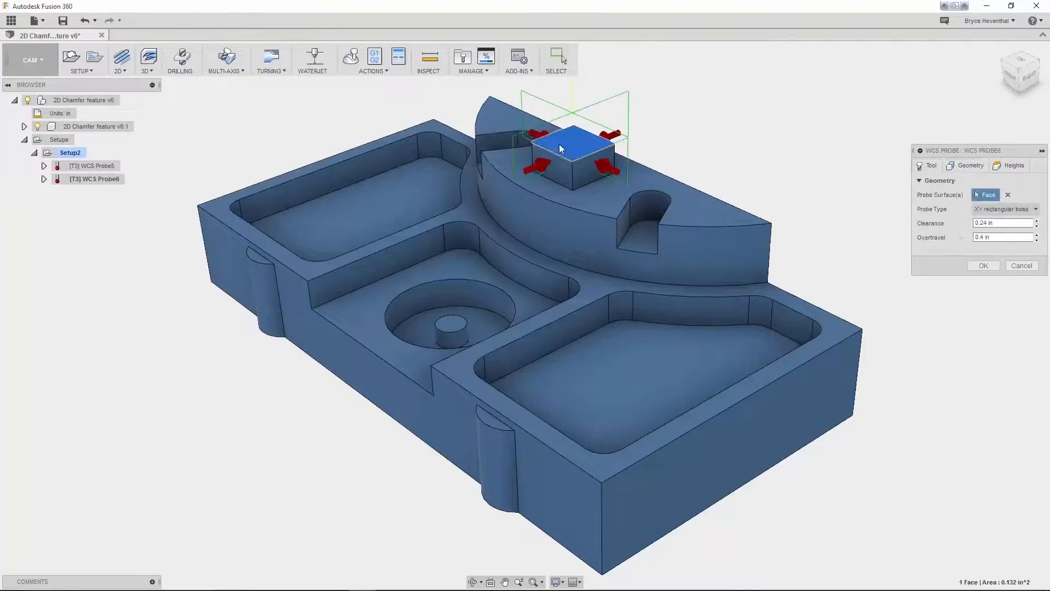
click(1007, 209)
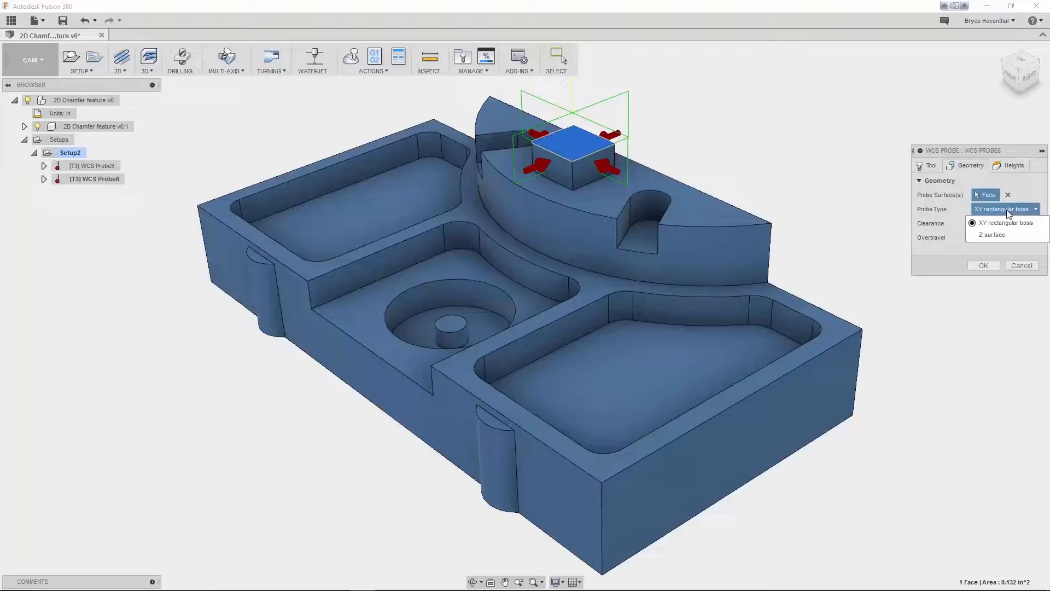
click(1009, 212)
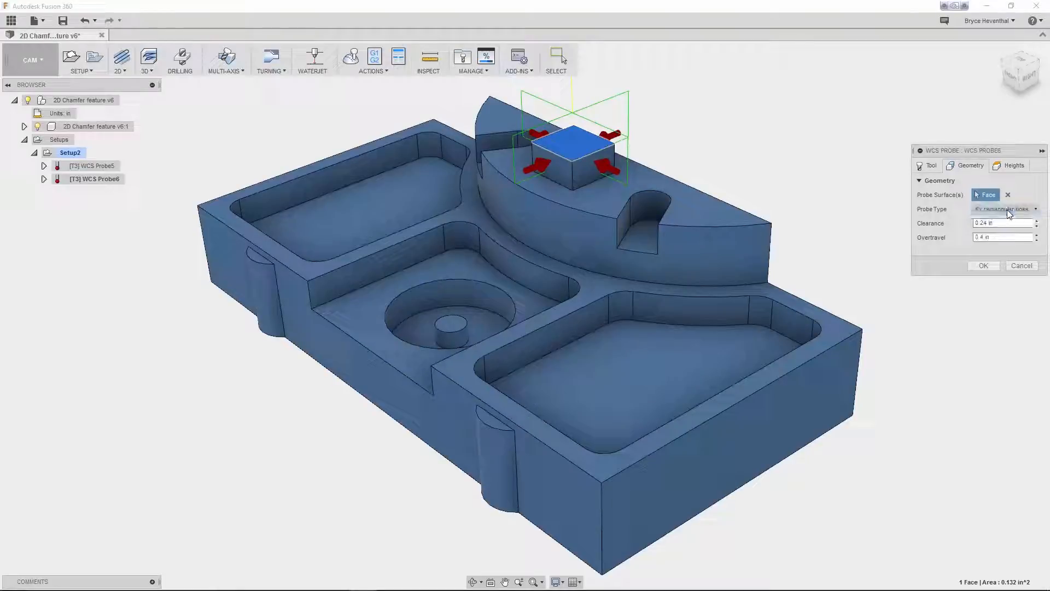
click(984, 265)
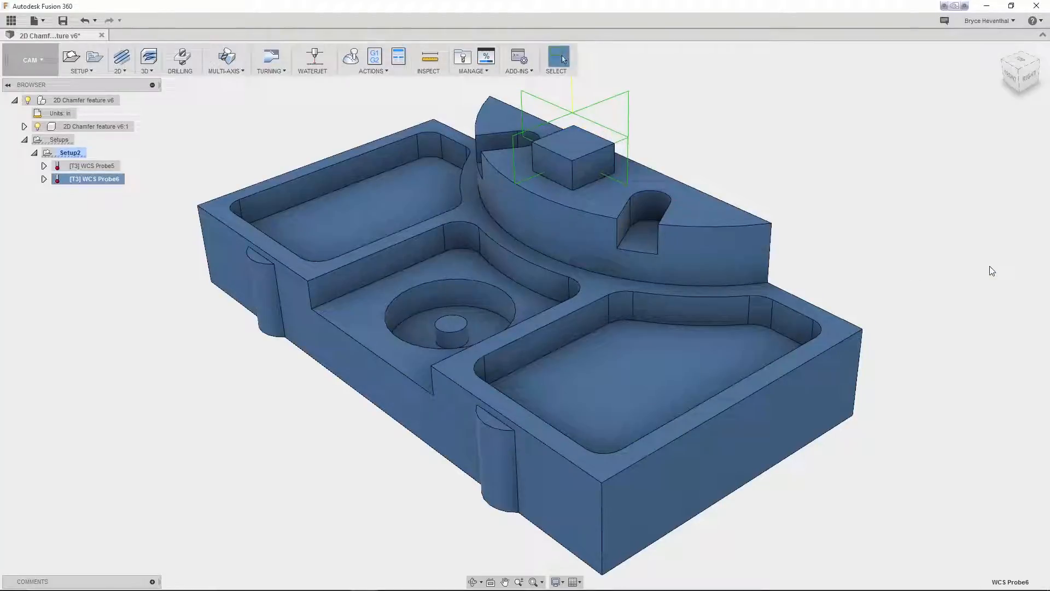
click(990, 267)
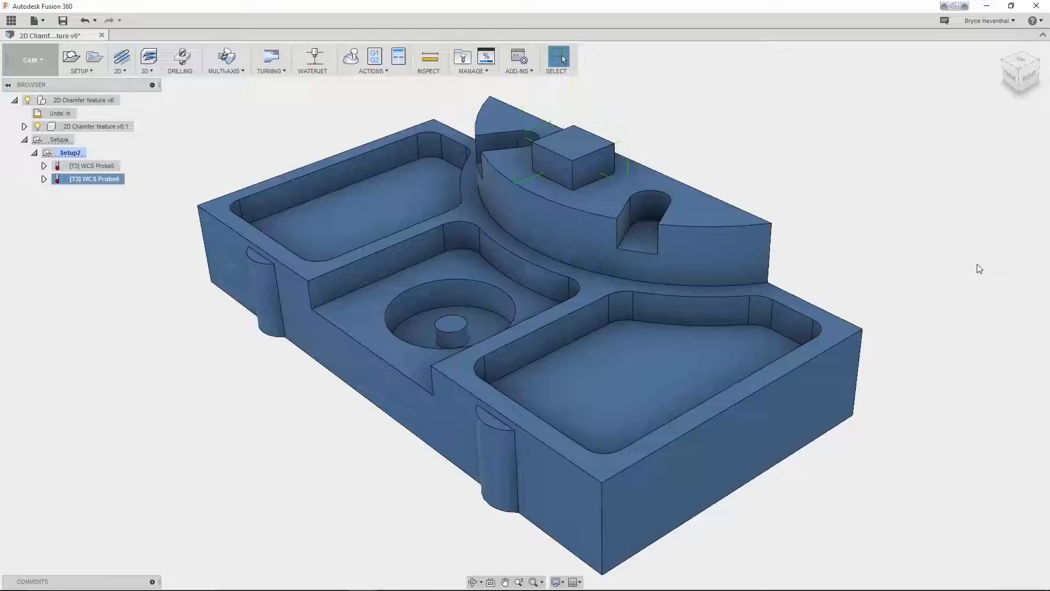
Start another WCS probe on the circular pocket's wall, using the XY circular hole with island type
click(92, 72)
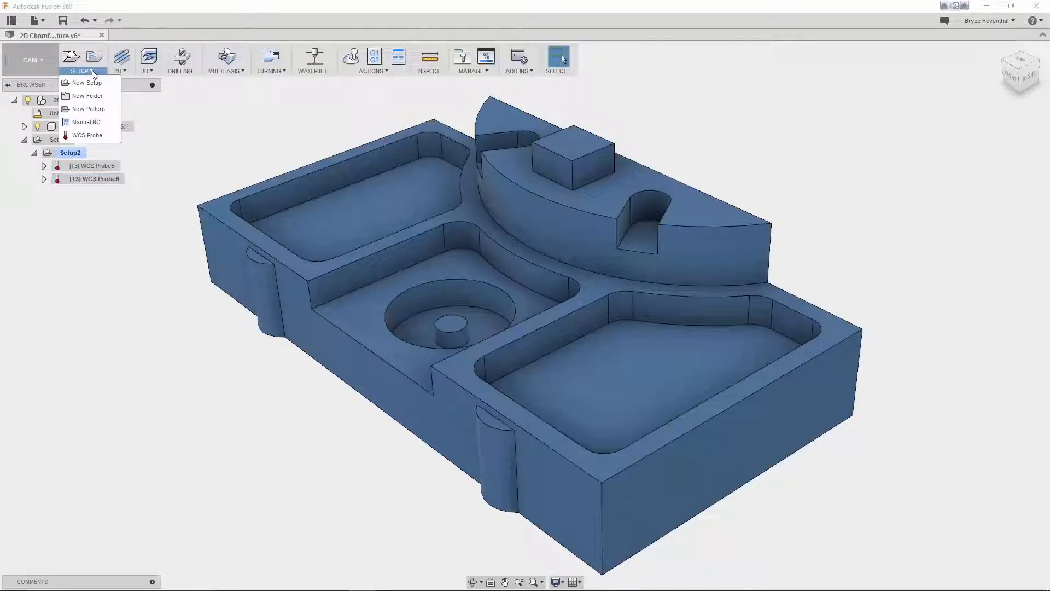
click(83, 137)
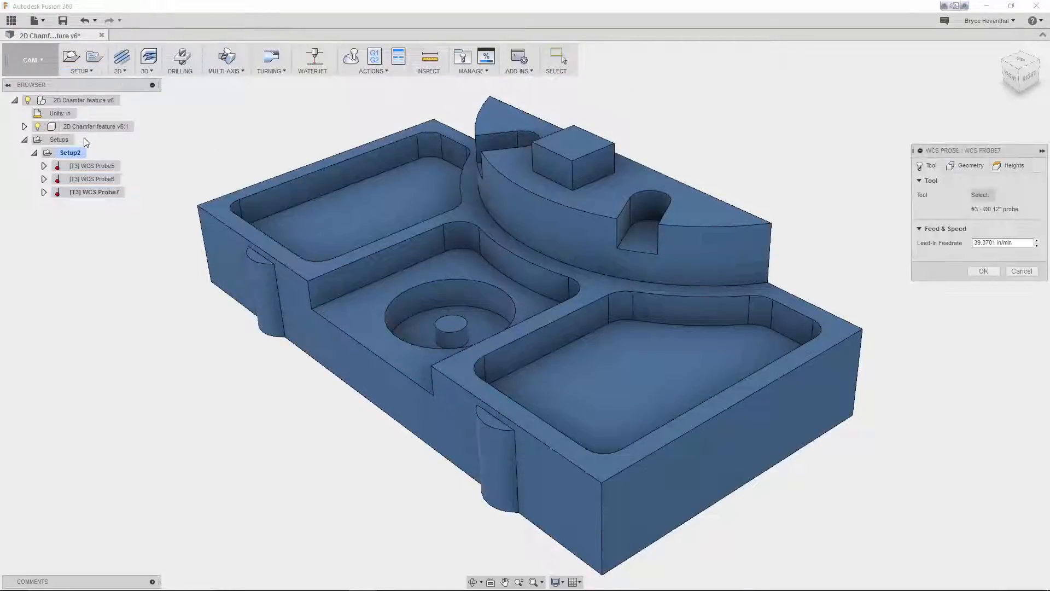
click(426, 299)
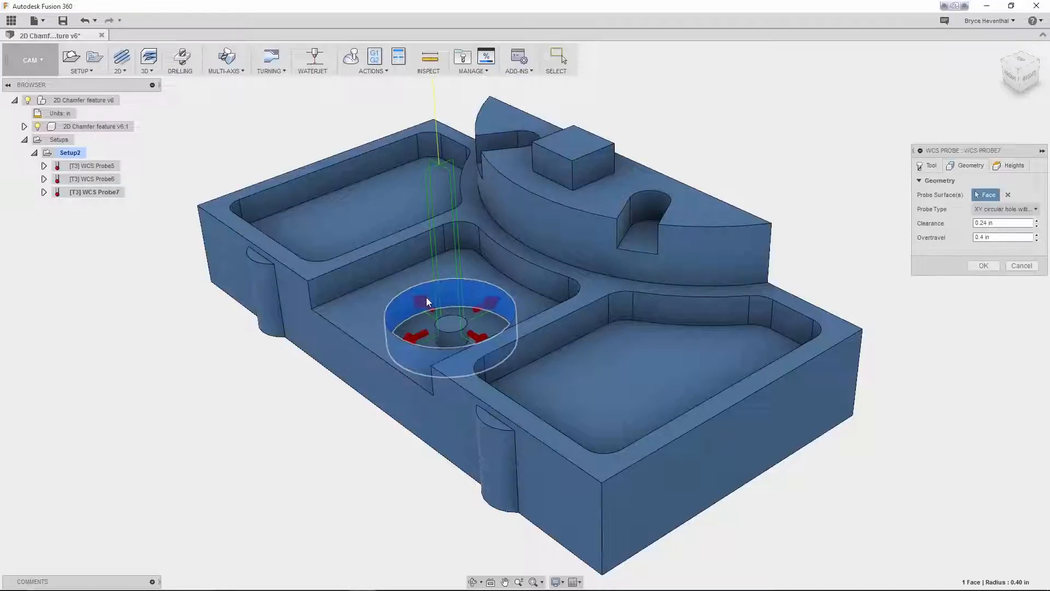
shift+middle_drag(426, 298, 431, 315)
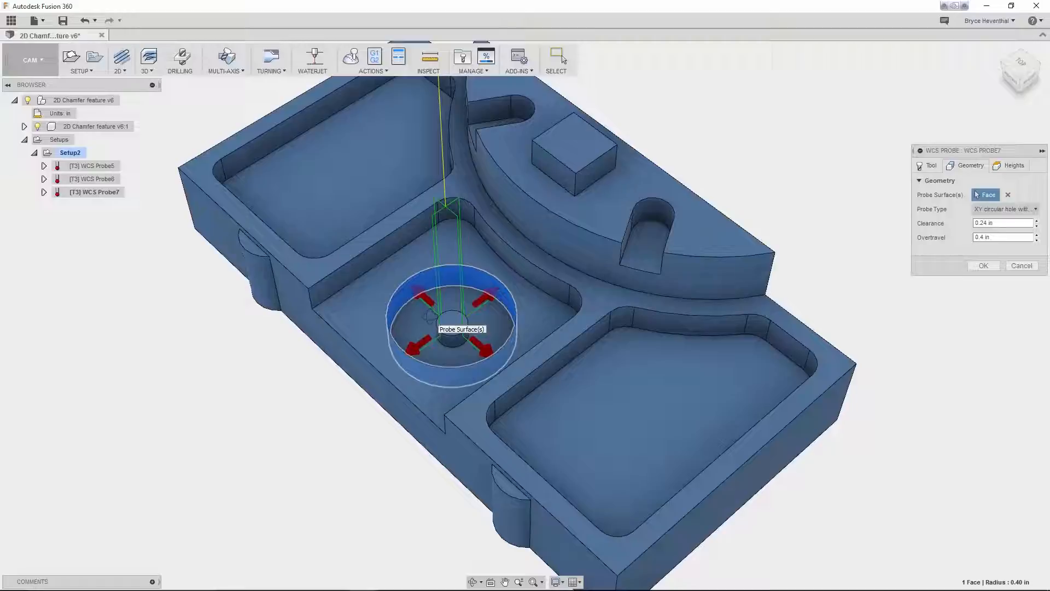
click(984, 210)
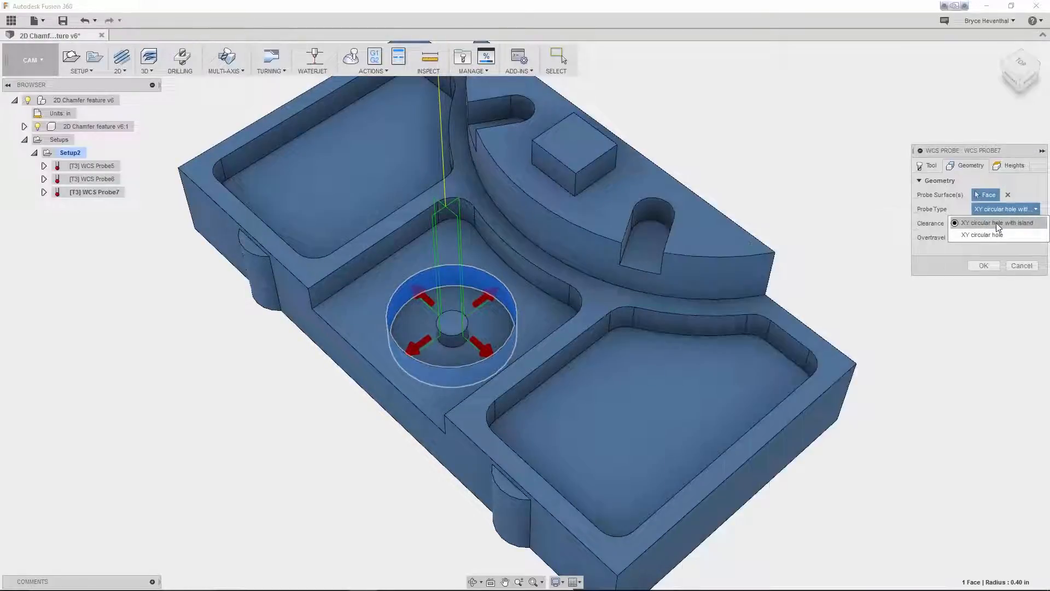
click(999, 225)
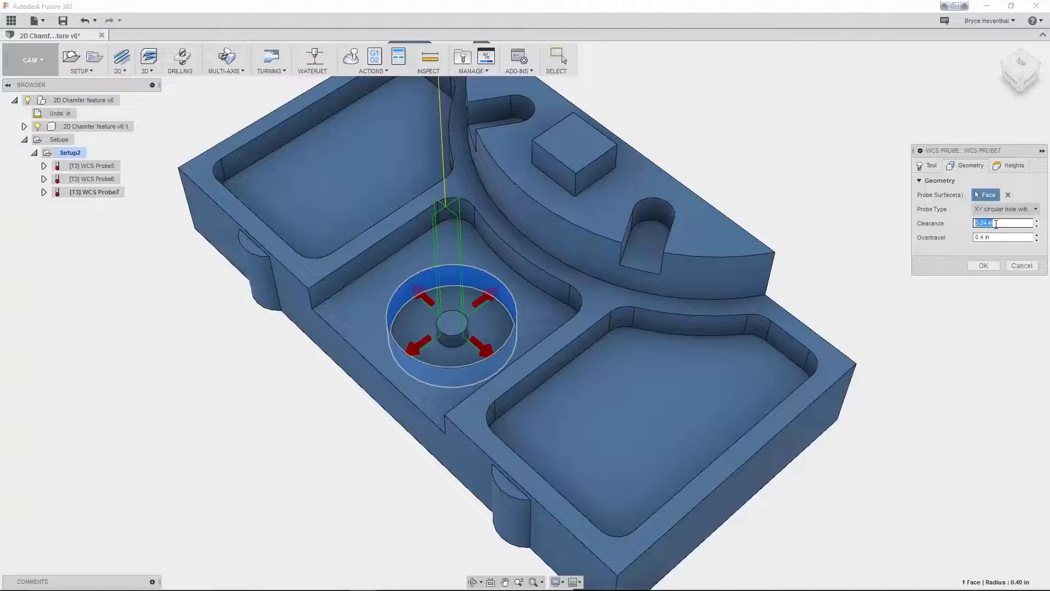
Set the circular hole probe's clearance to 0.1 in and overtravel to 0.25 in, and finish the operation
text(11)
click(998, 238)
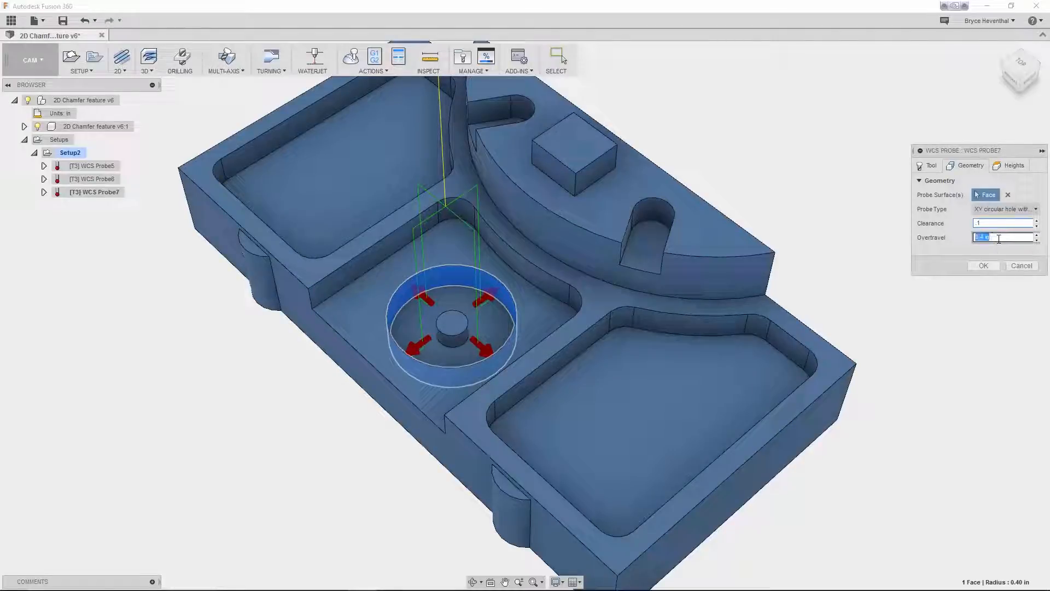
text(.25)
click(984, 266)
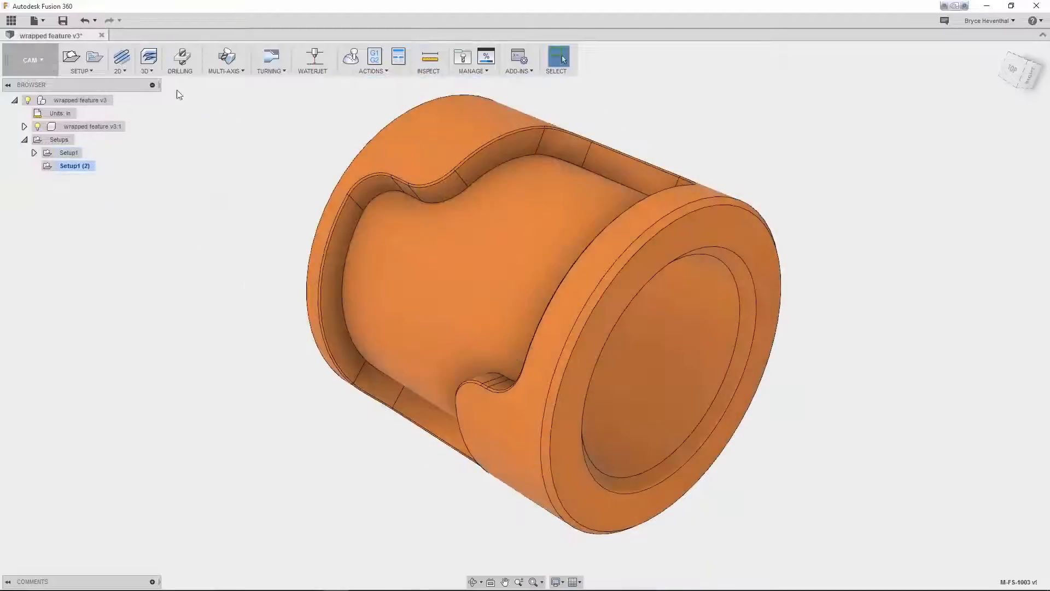
Create a 2D Pocket in Setup1 (2) of the wrapped feature part, wrapped around the outer cylindrical face, with the recess's floor outline as pocket
click(121, 60)
click(134, 96)
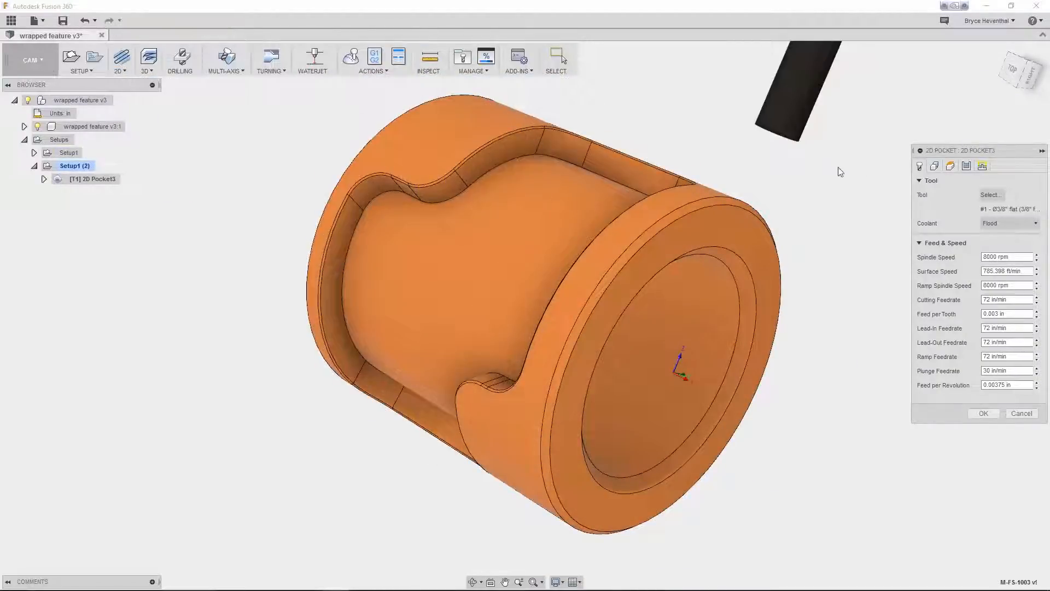
click(934, 166)
click(924, 252)
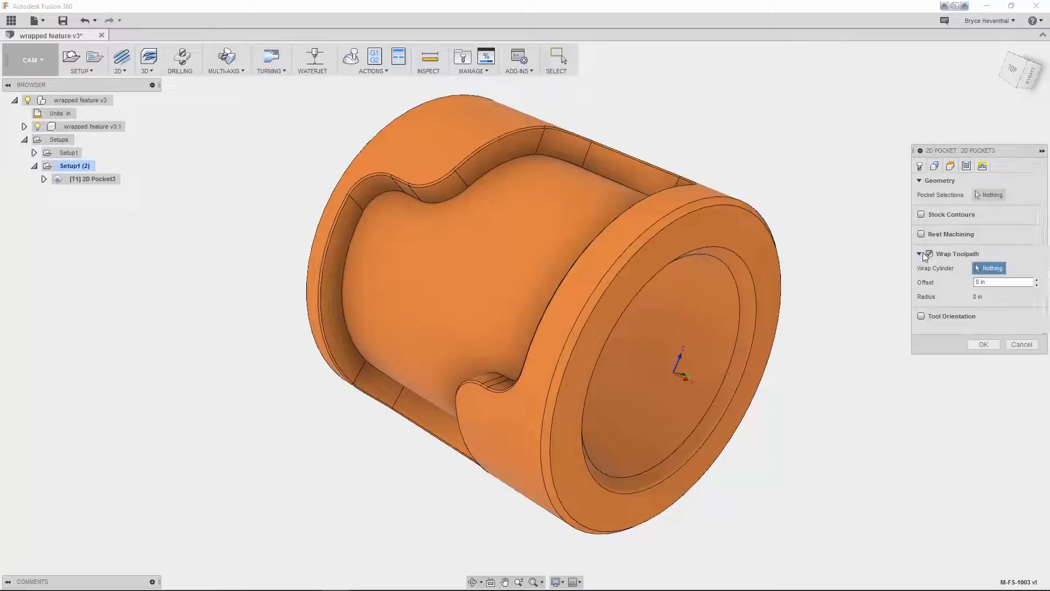
click(662, 210)
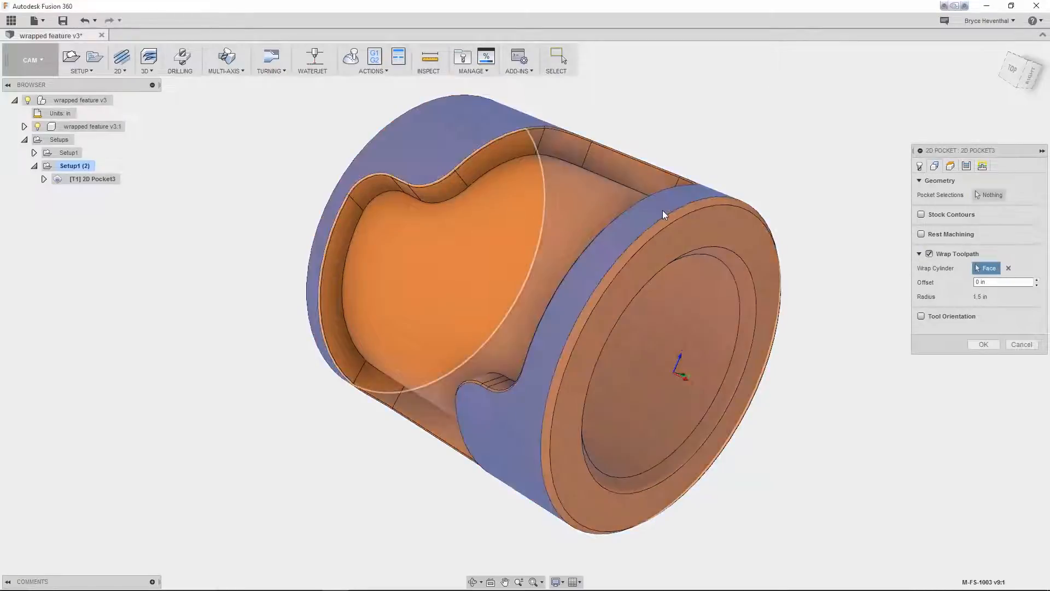
click(985, 195)
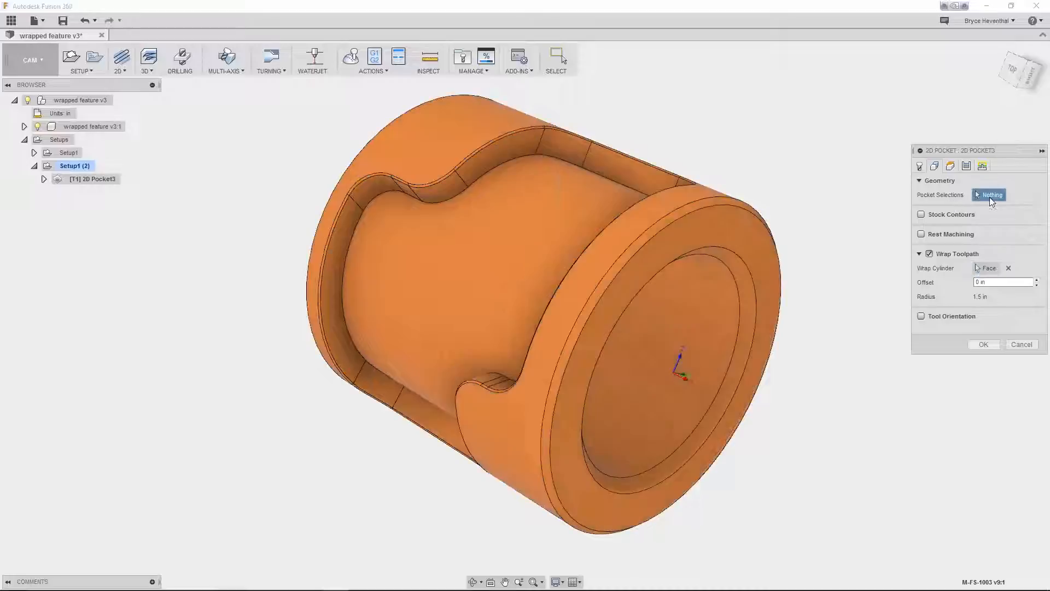
click(607, 177)
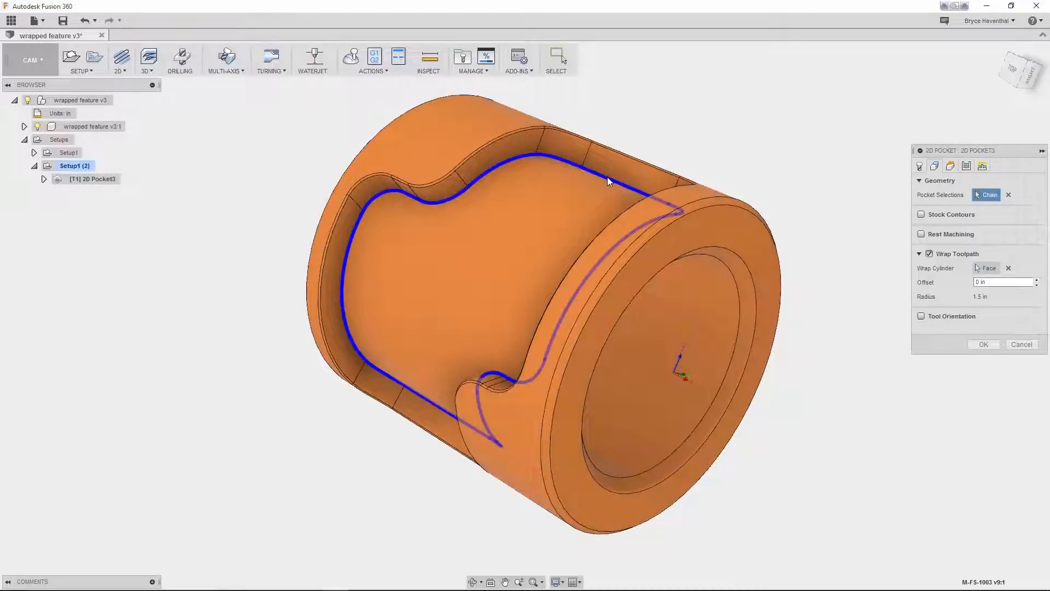
click(980, 345)
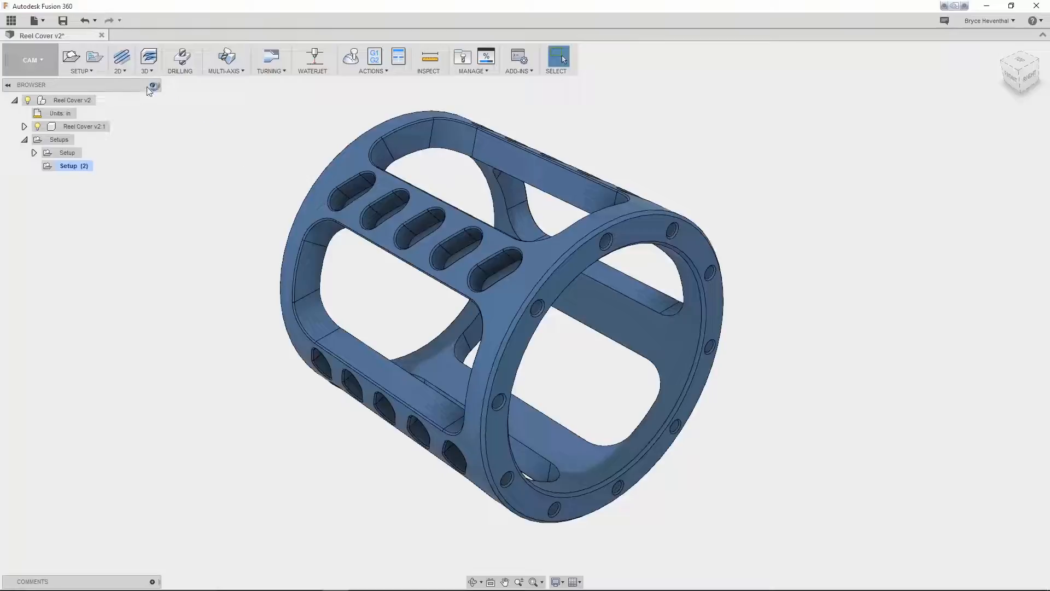
Create a 2D Adaptive Clearing in Setup (2), wrapped around the outer cylindrical face, with the upper window's inner edge chain as pocket
click(126, 72)
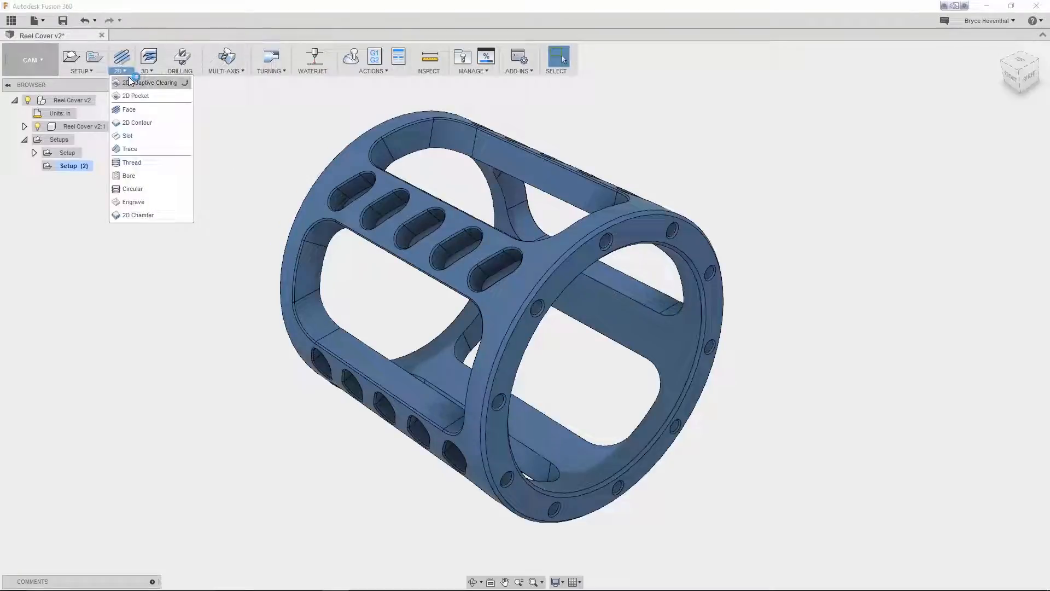
click(134, 82)
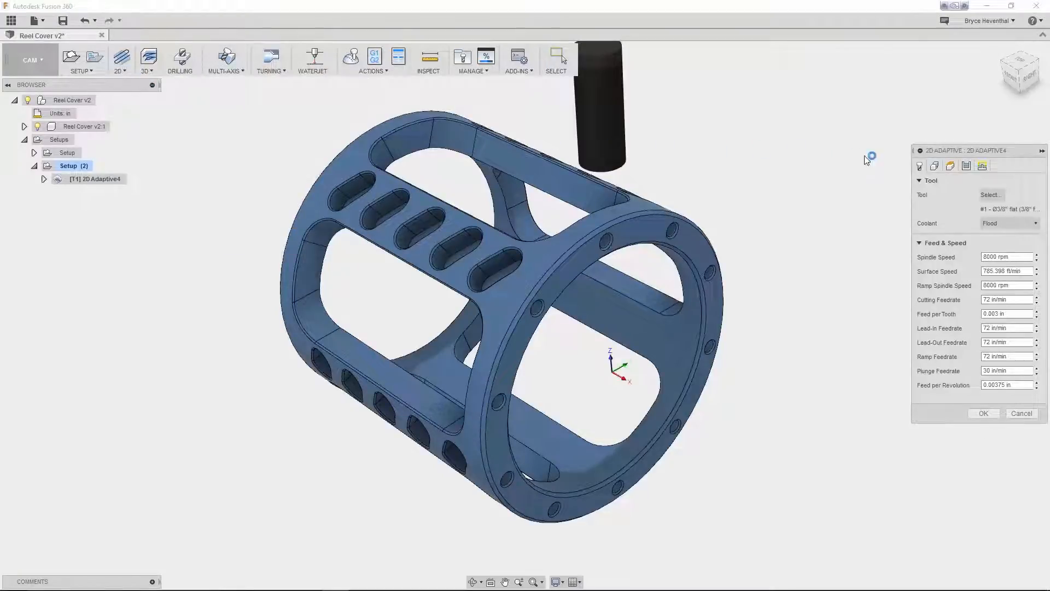
click(935, 166)
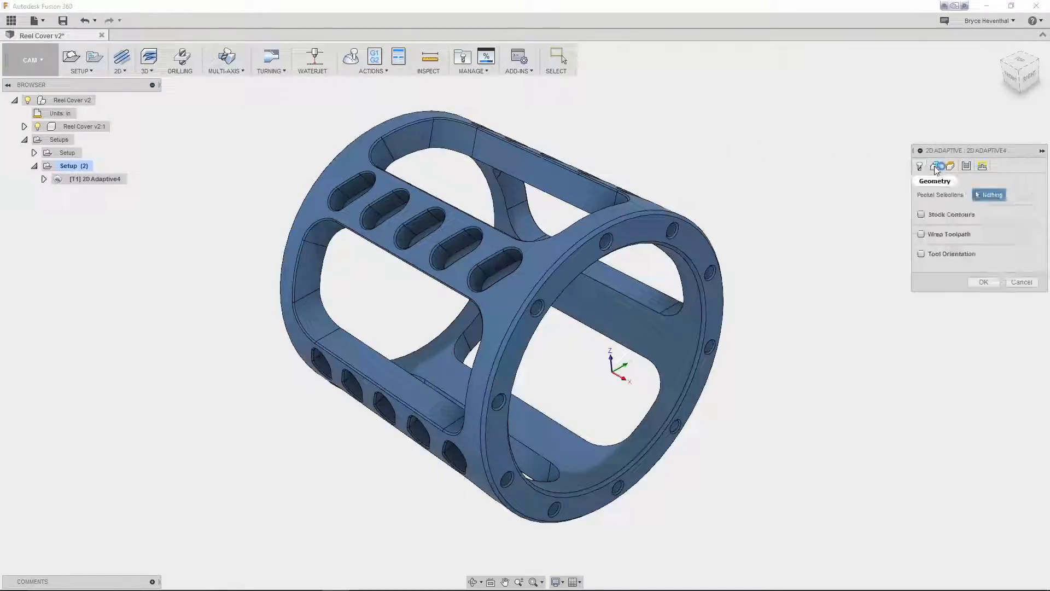
click(928, 235)
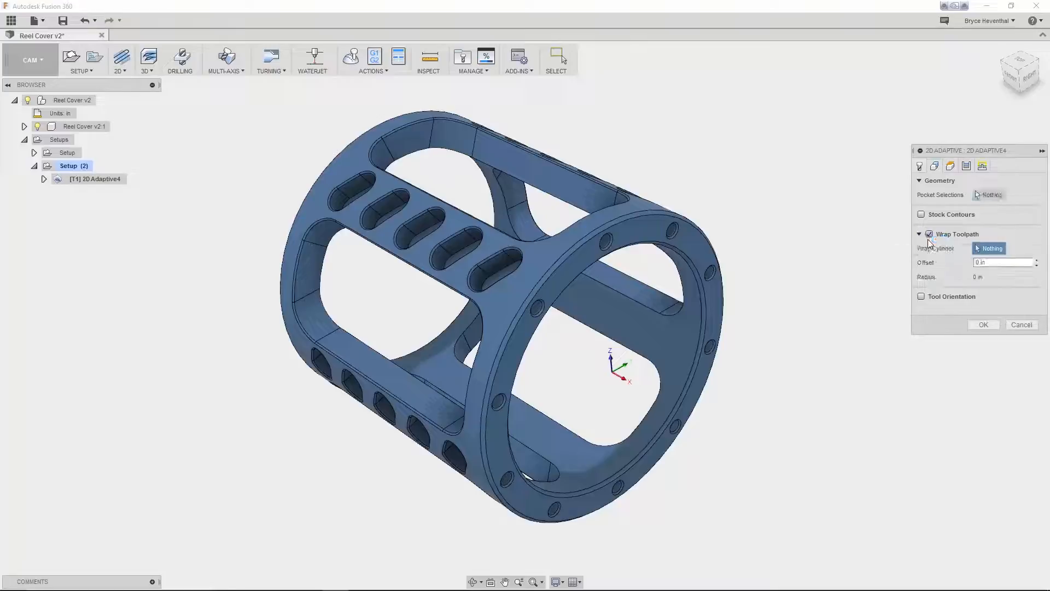
click(652, 205)
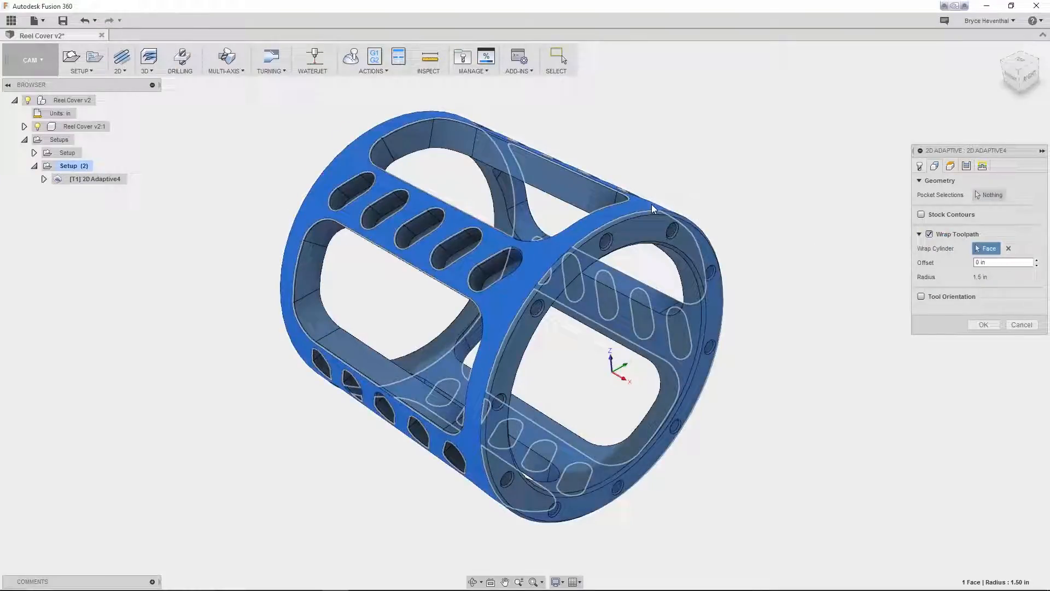
click(982, 194)
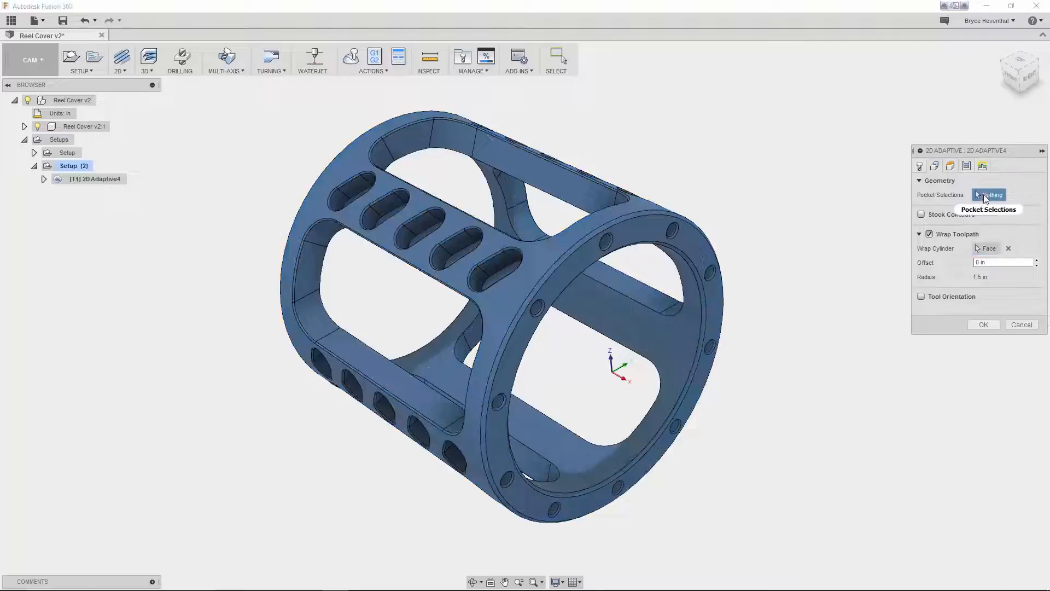
click(564, 202)
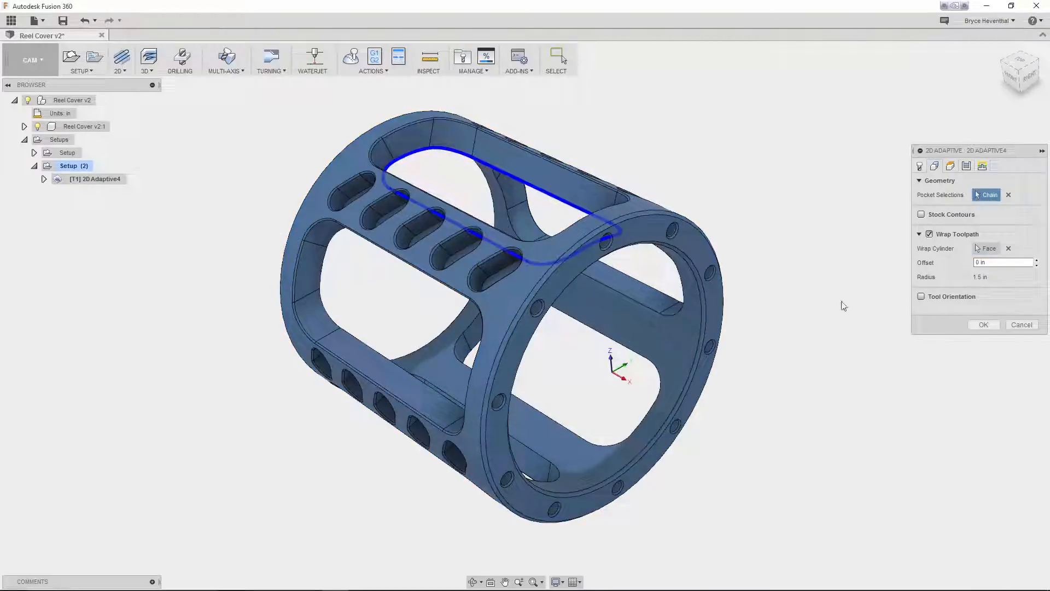
click(984, 325)
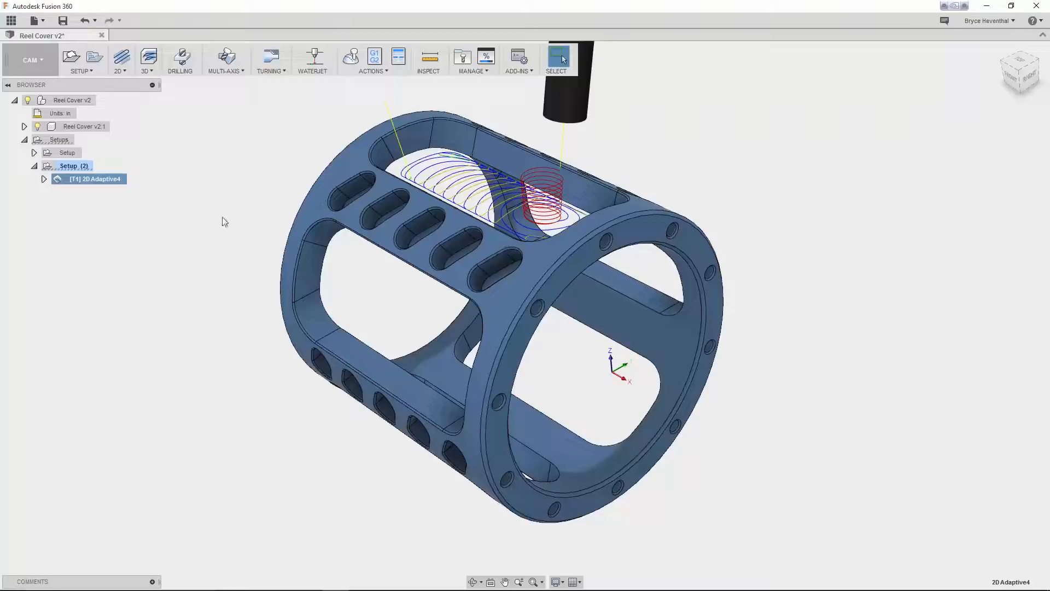
Pattern the 2D adaptive toolpath as a circular pattern of 5 instances, using the outer cylindrical face as axis
click(159, 208)
click(93, 180)
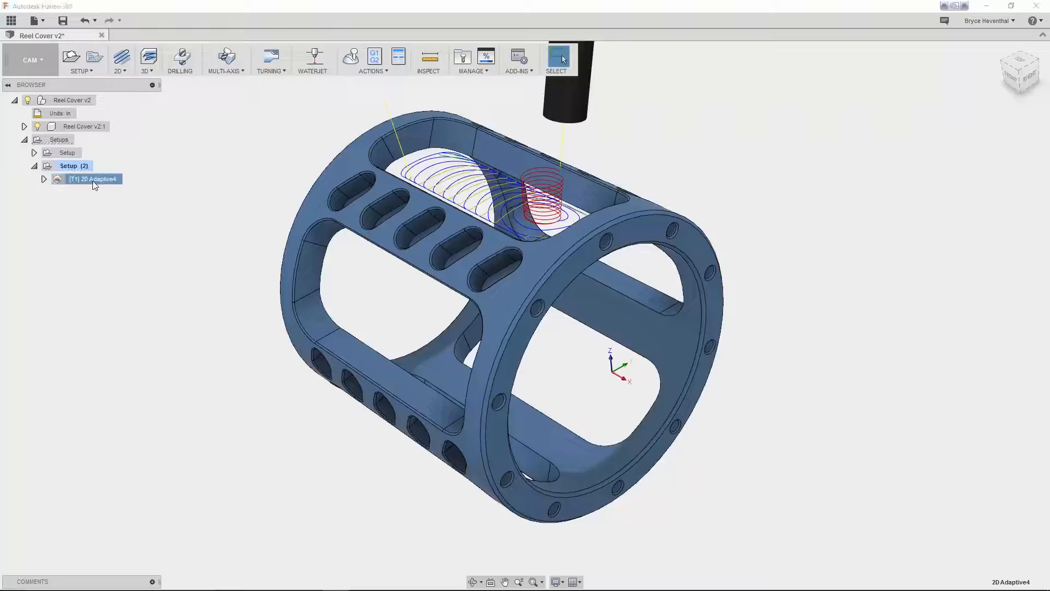
click(89, 72)
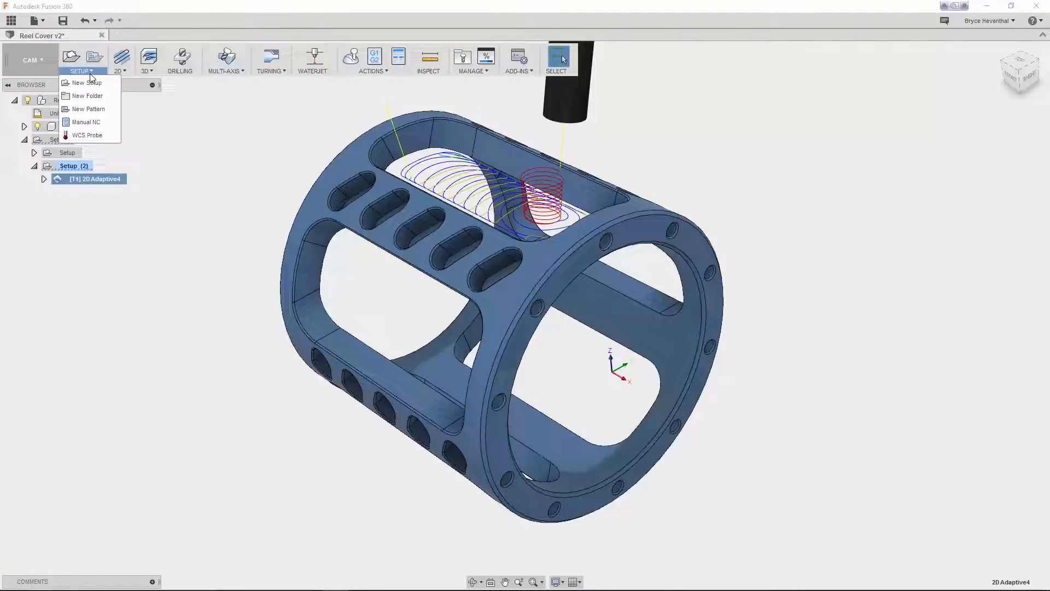
click(89, 109)
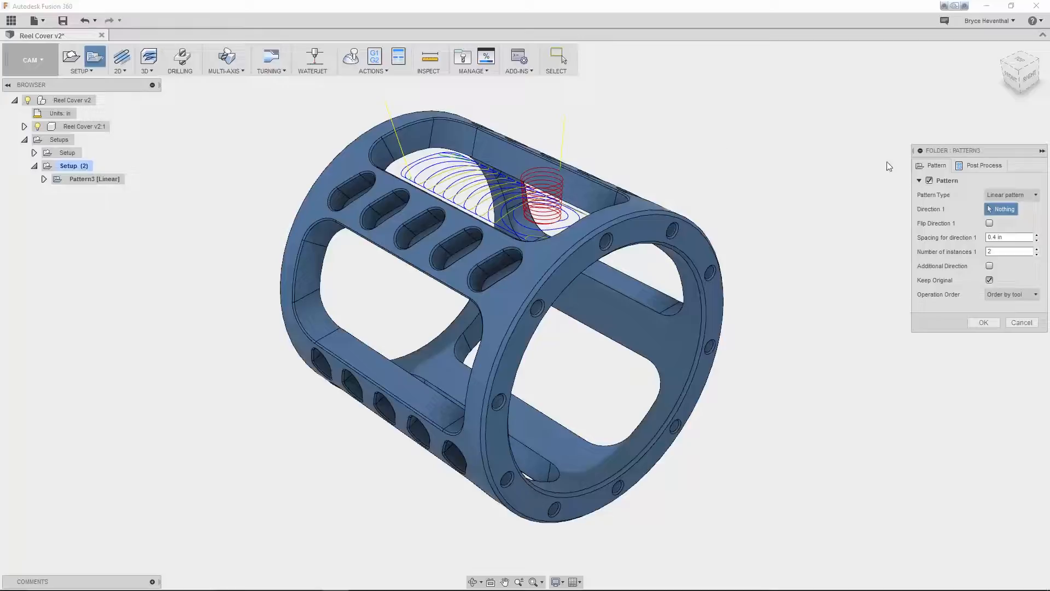
click(1013, 195)
click(1008, 222)
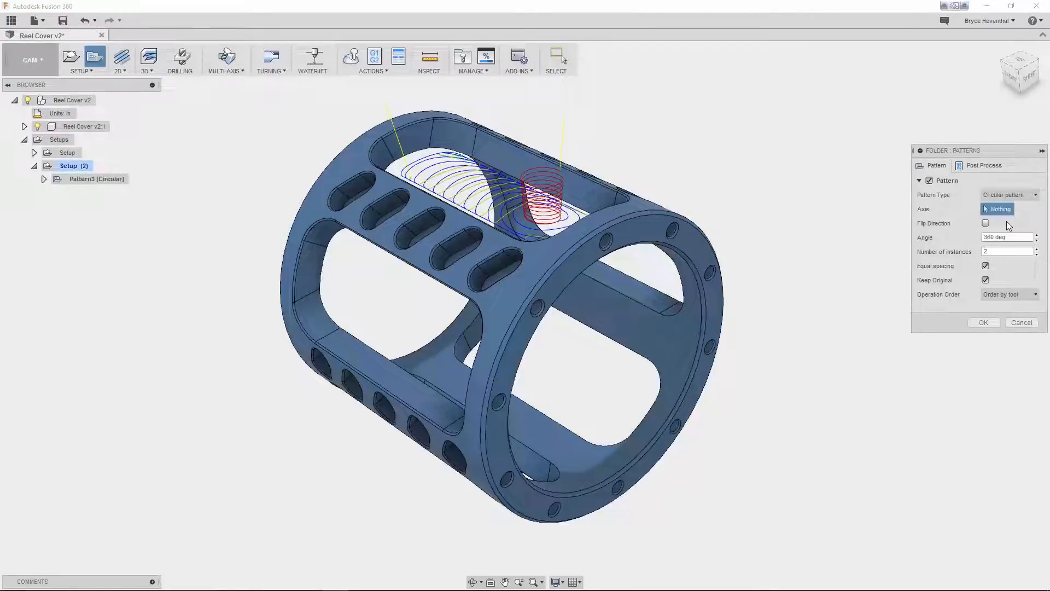
double_click(1005, 252)
text(5)
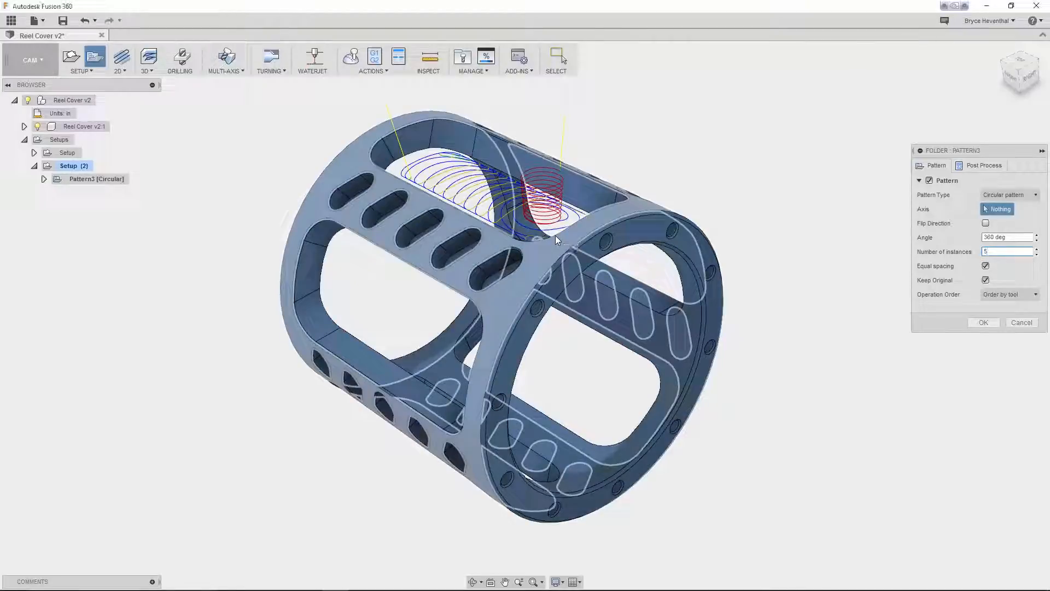
click(555, 236)
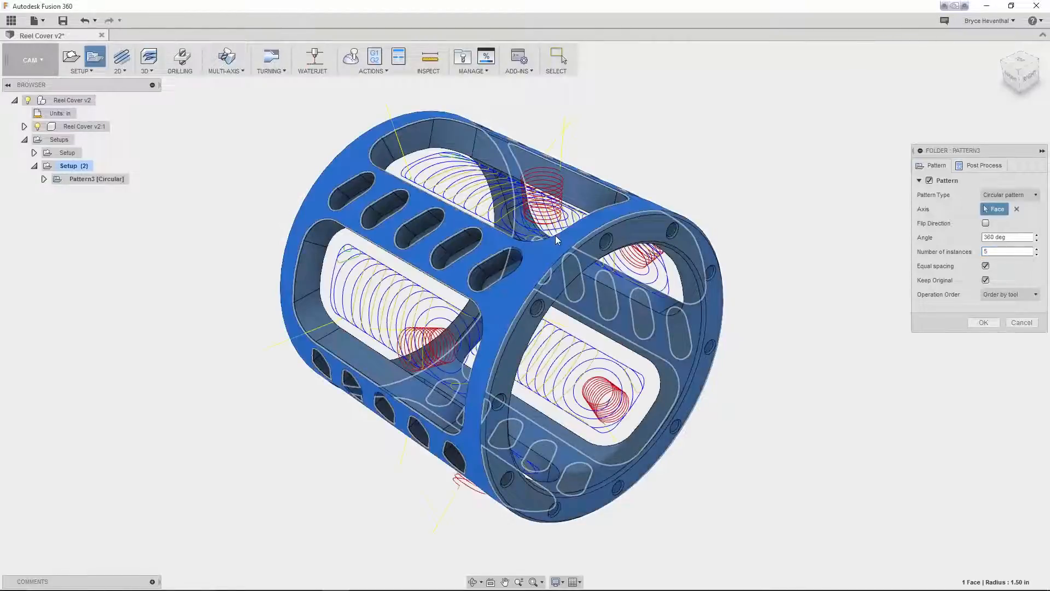
click(983, 322)
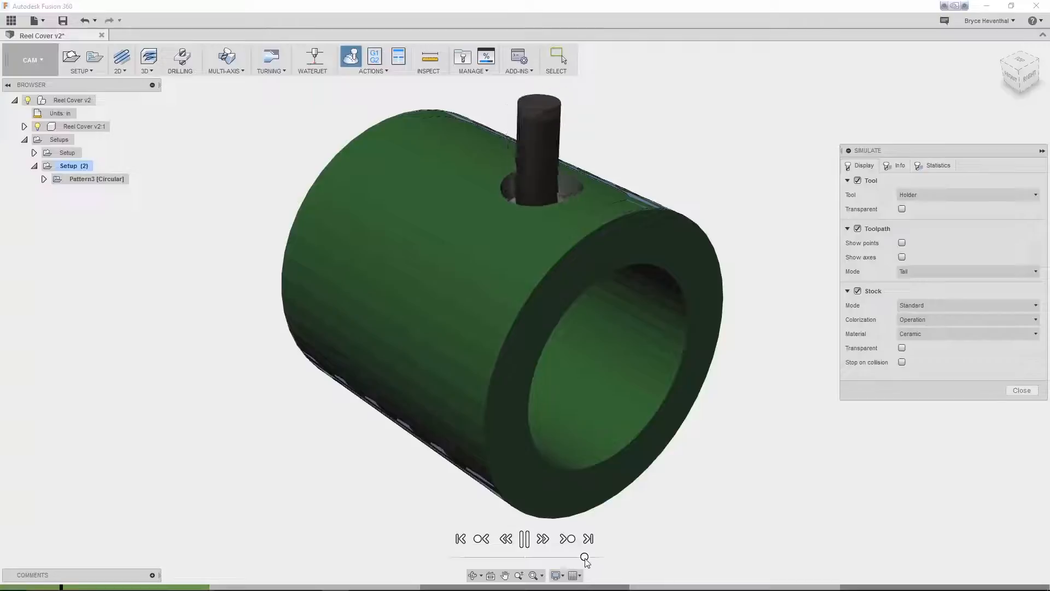
shift+middle_drag(604, 399, 609, 418)
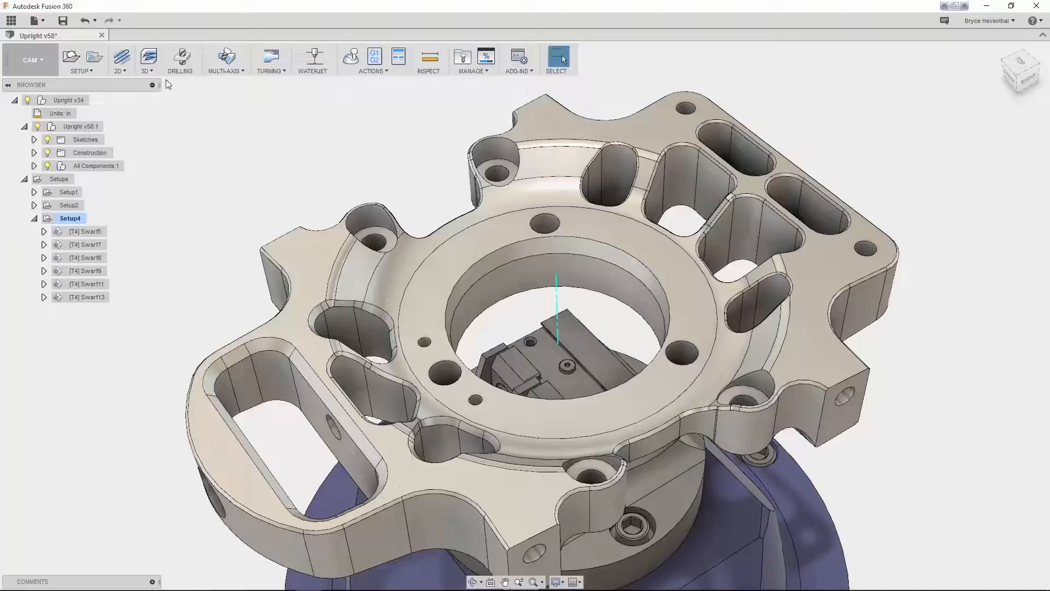
Start a 3D Contour in Setup4 with the #5 1/4" ball end mill and enable Shaft & Holder checking
click(155, 71)
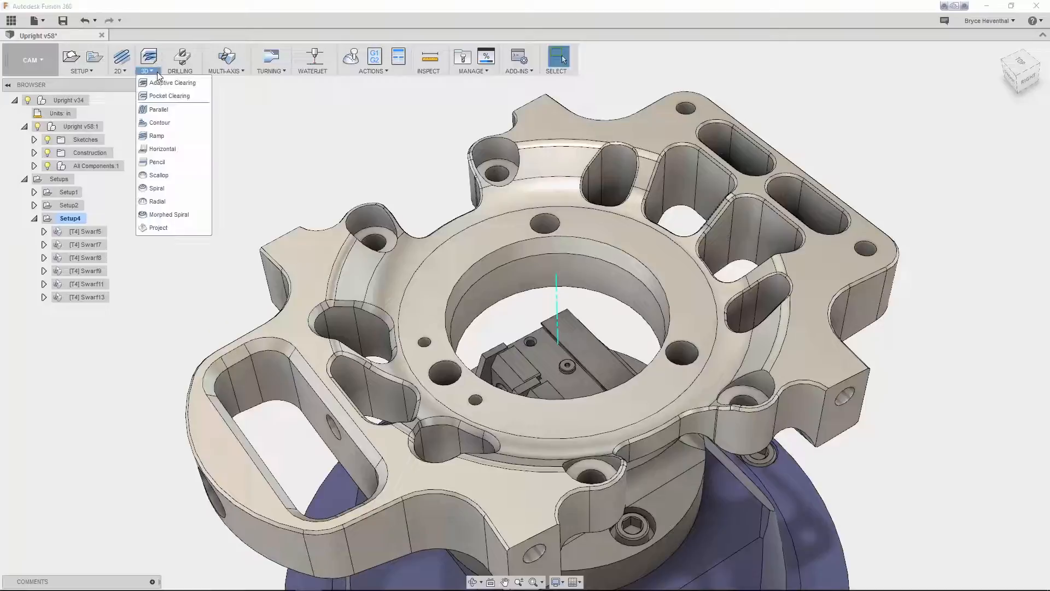
click(157, 123)
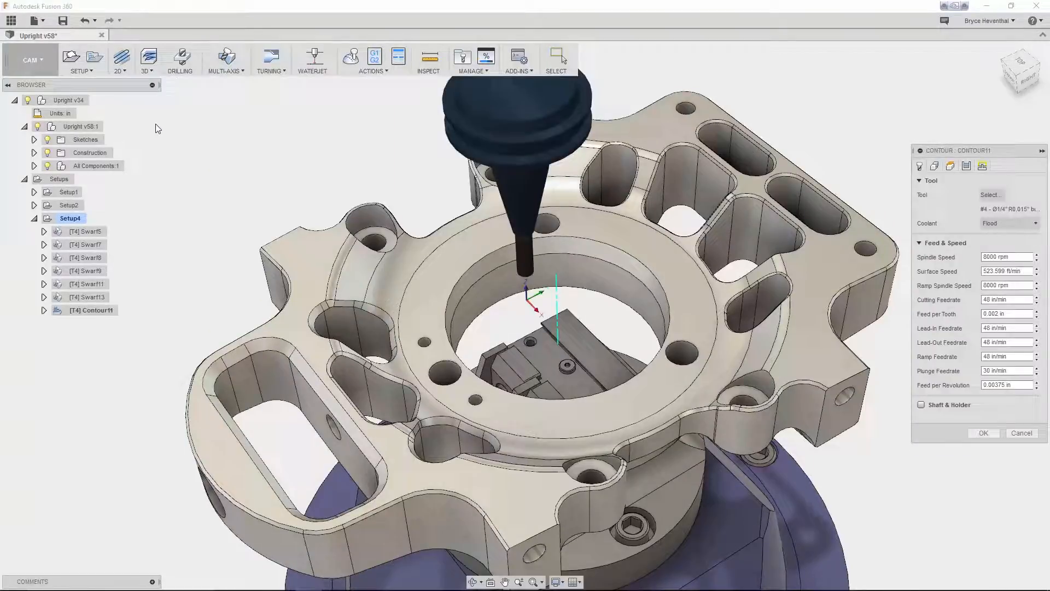
click(991, 194)
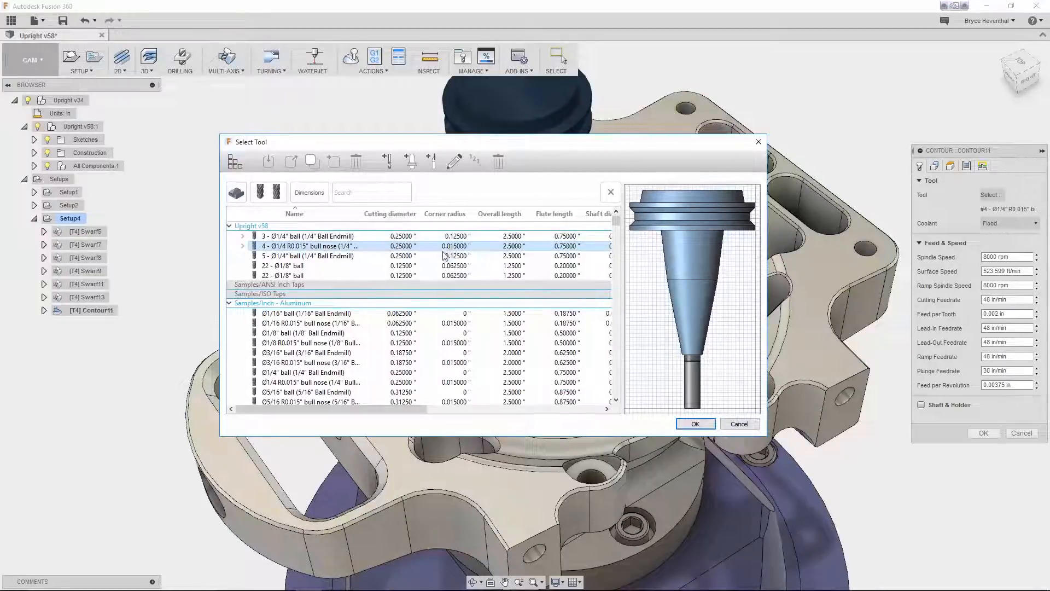
double_click(441, 254)
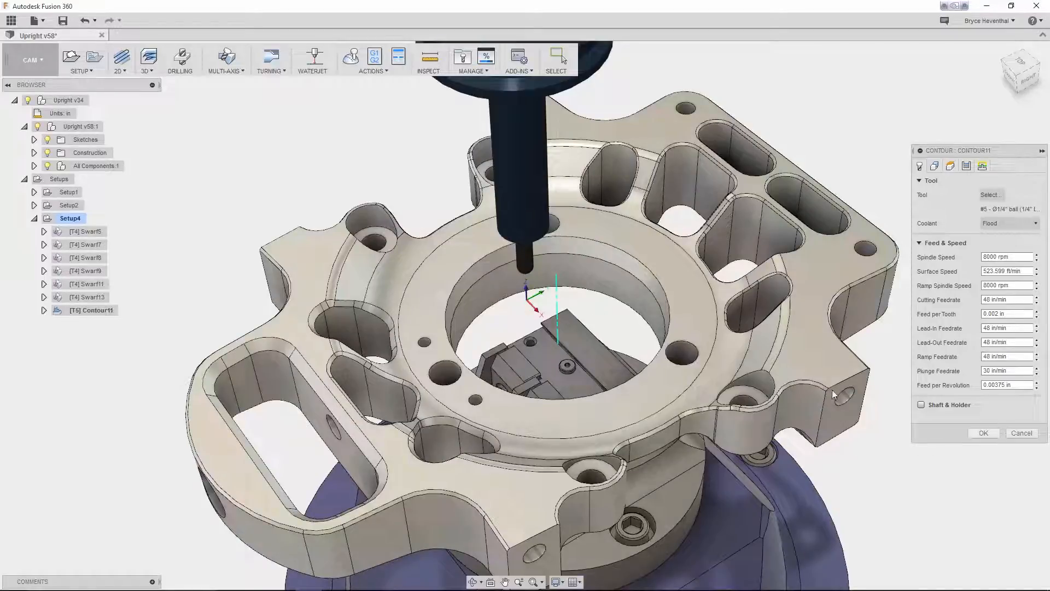
click(922, 405)
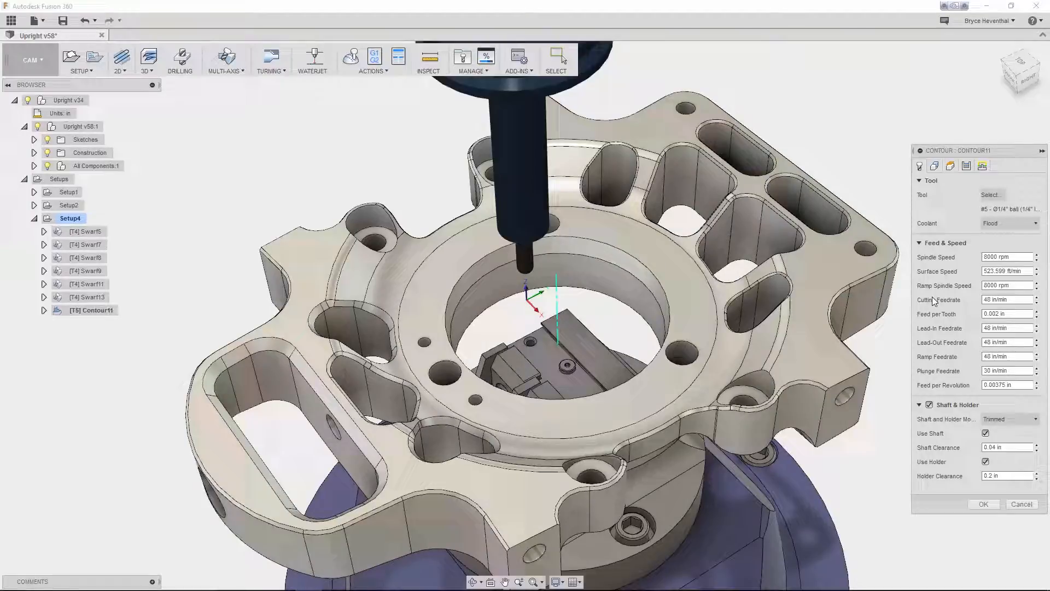
Enable Multi-Axis Tilting for the contour bounded by the four pocket chains, and finish the operation
click(936, 166)
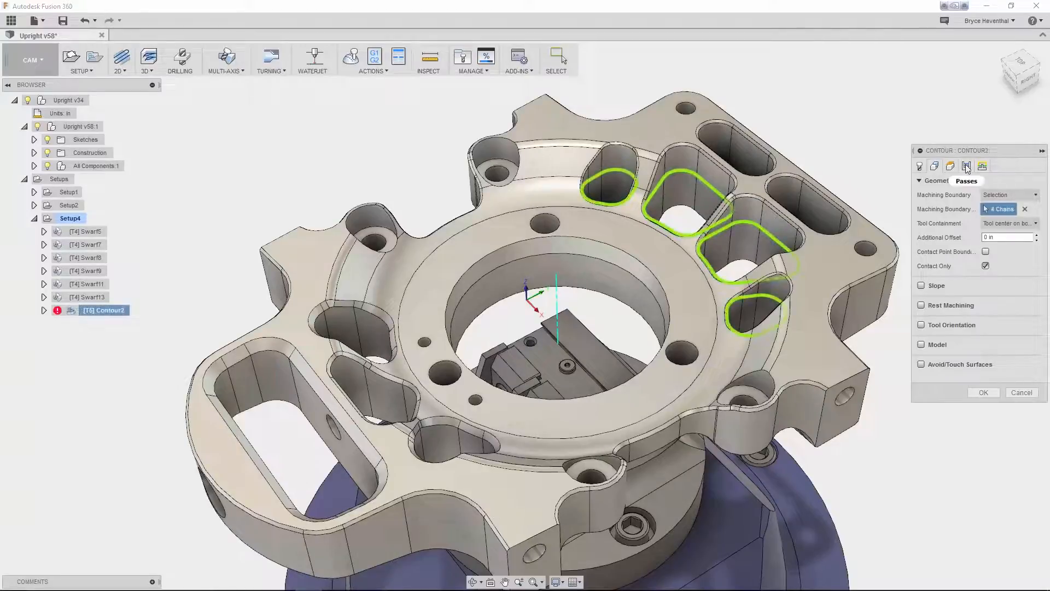
click(967, 166)
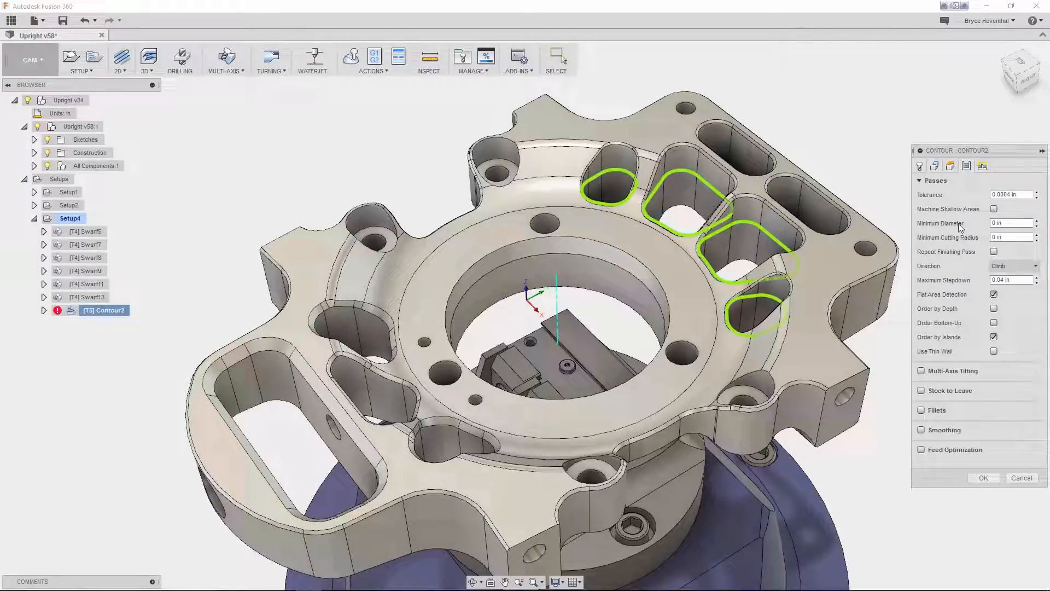
click(922, 371)
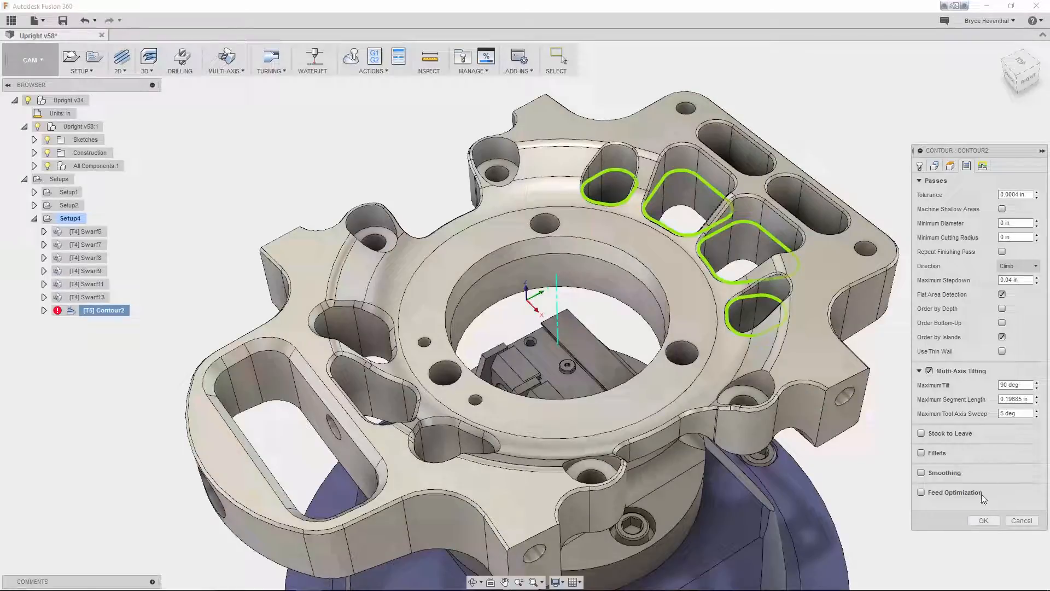
click(993, 522)
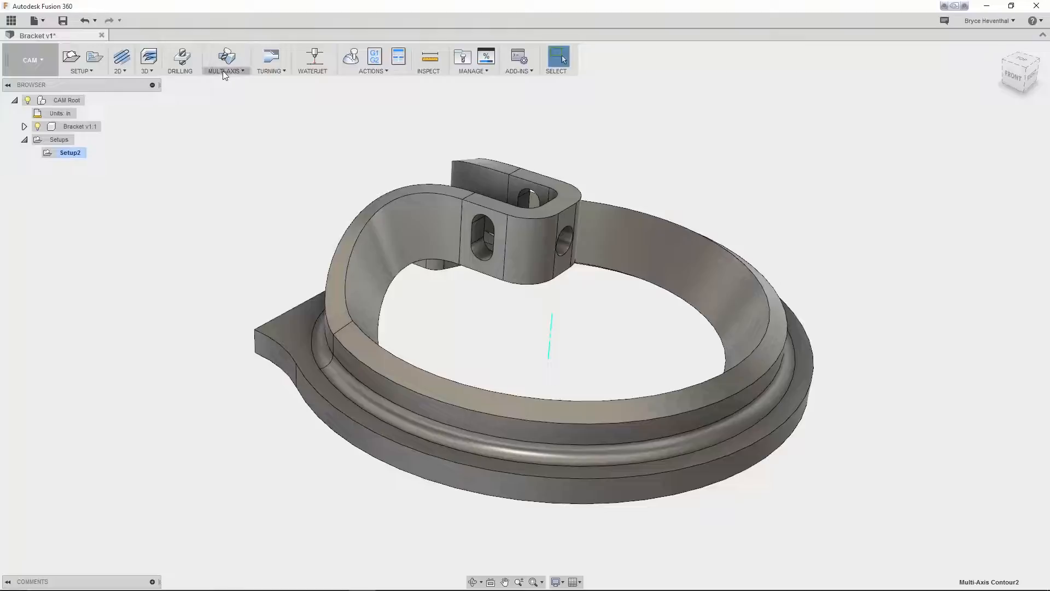
Start a Swarf operation in Setup2 of the bracket with the #1 1/4" flat end mill
click(222, 71)
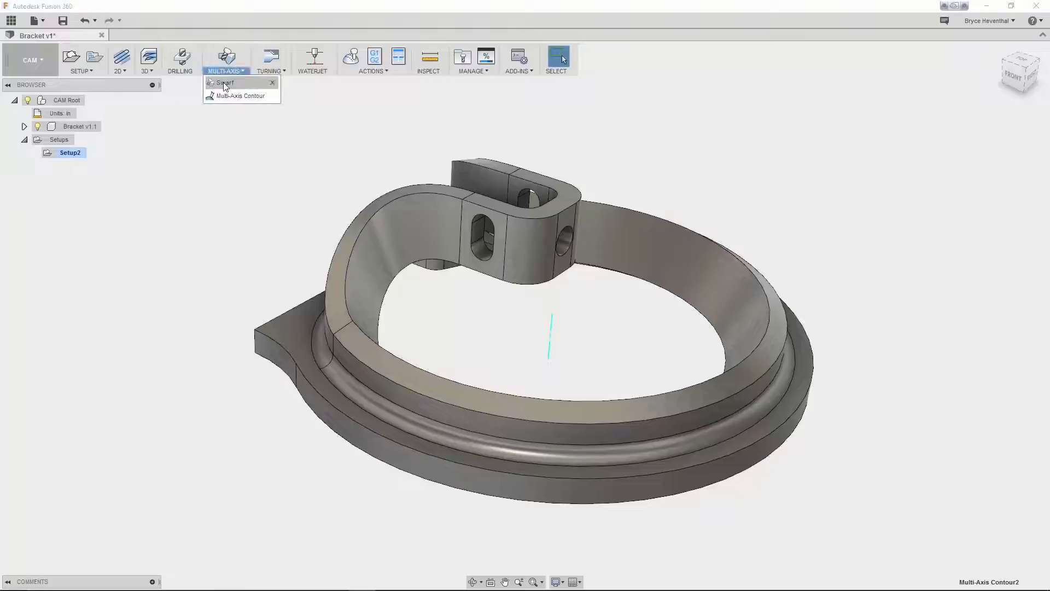
click(223, 82)
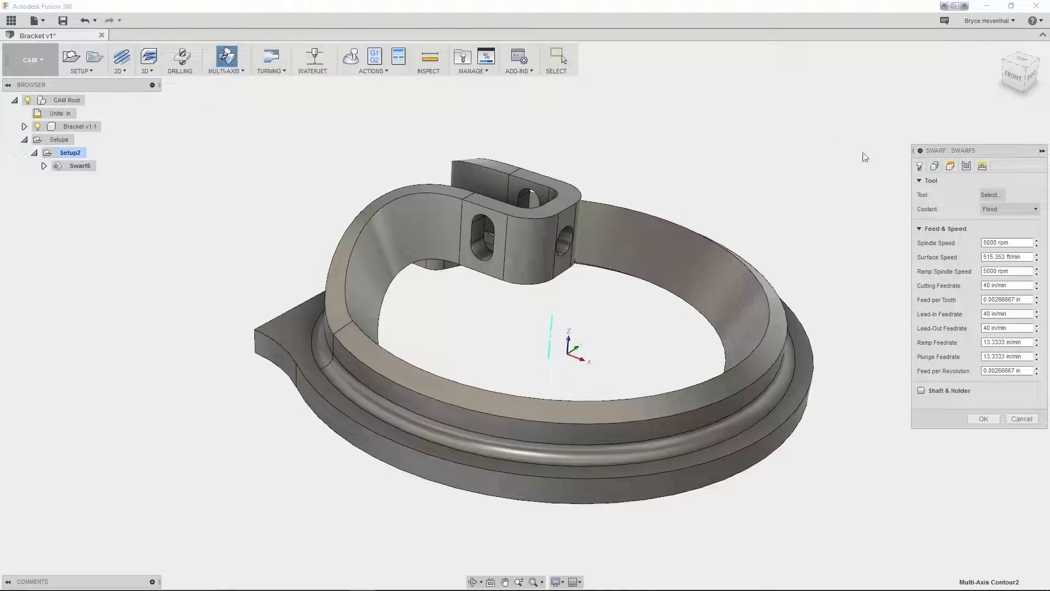
click(990, 195)
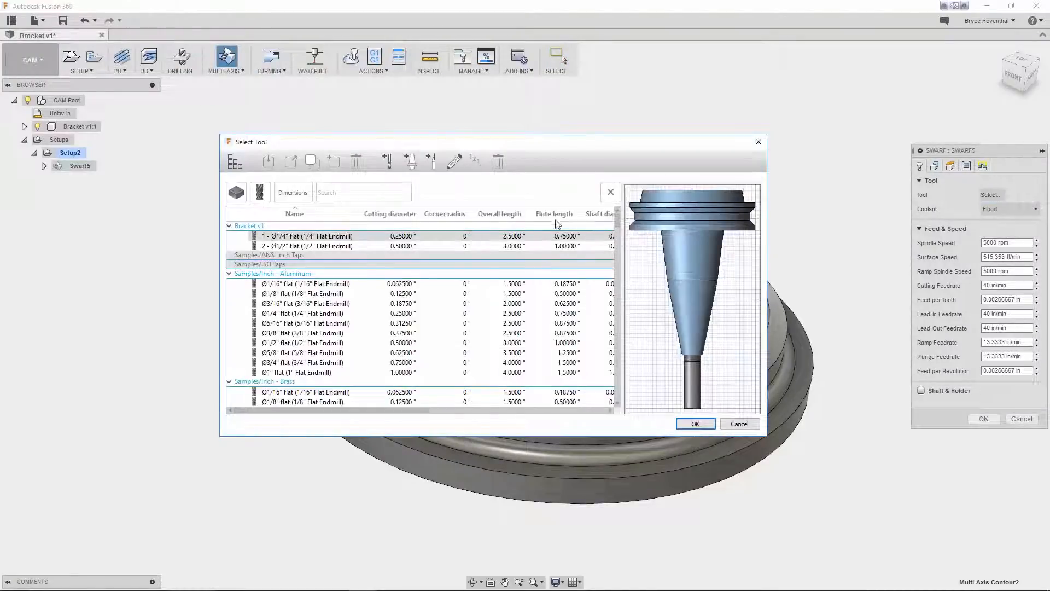
double_click(470, 234)
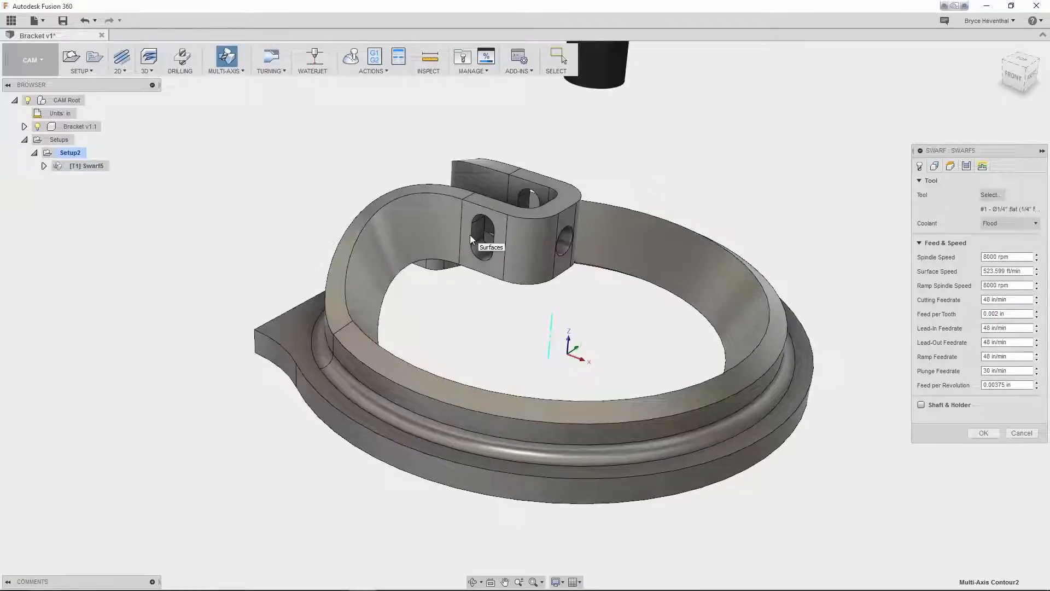
Finish the swarf operation with the bracket's inner wall face chain as its surfaces, and simulate the toolpath
click(936, 167)
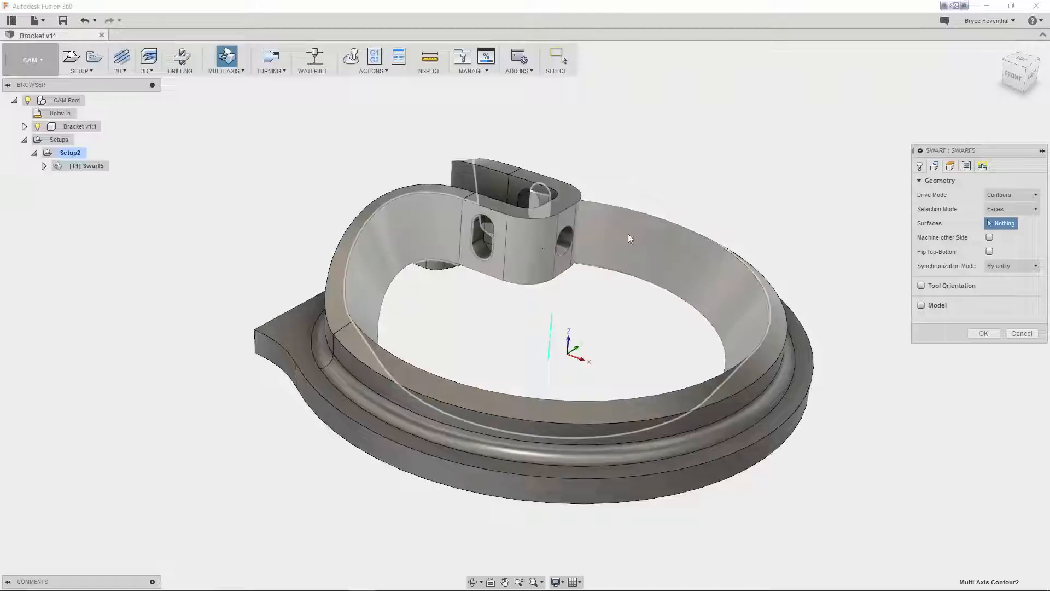
click(420, 244)
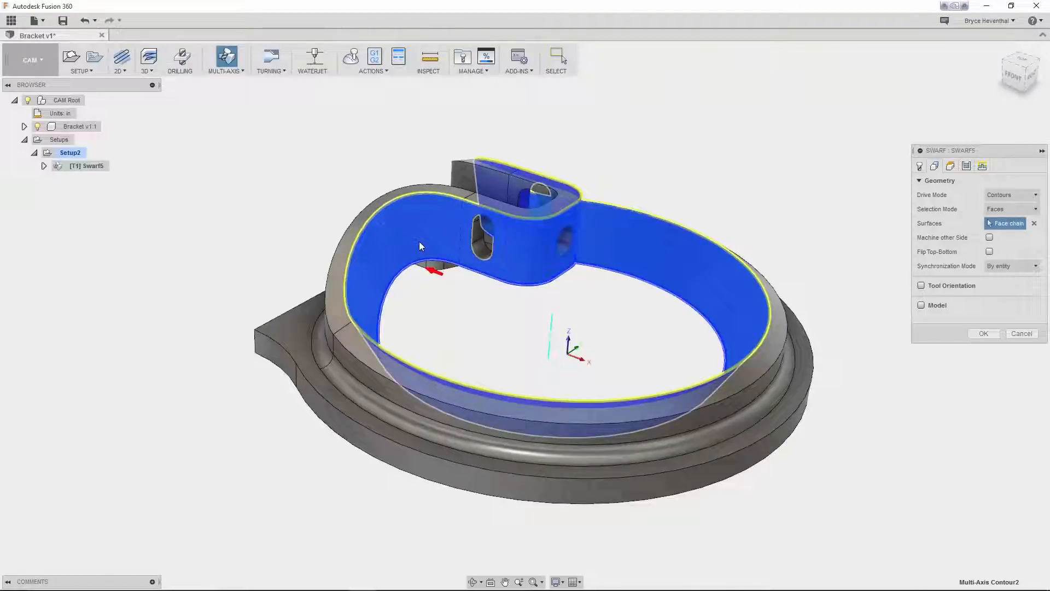
click(995, 330)
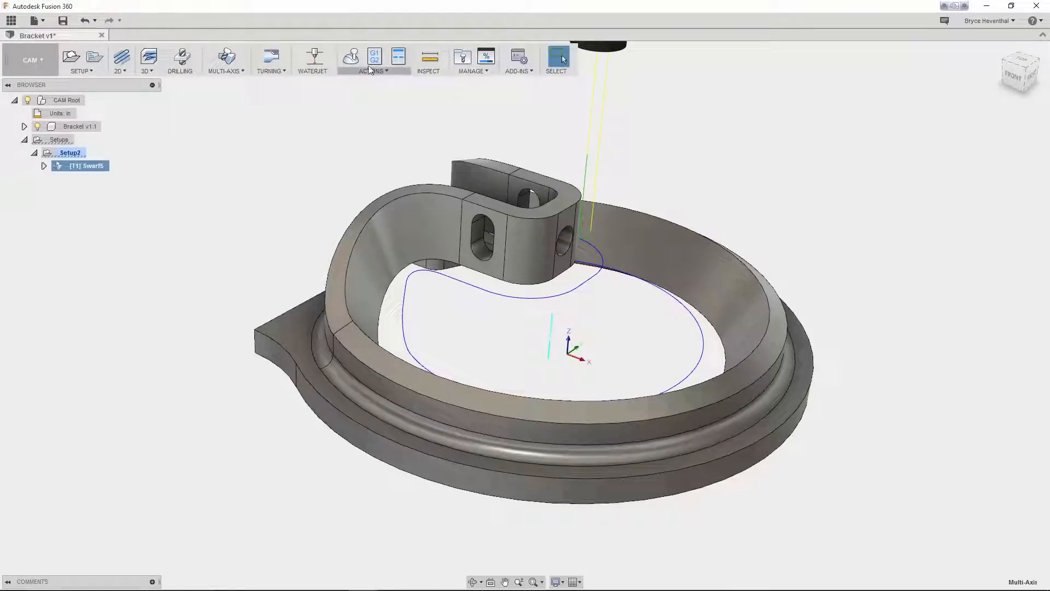
click(351, 57)
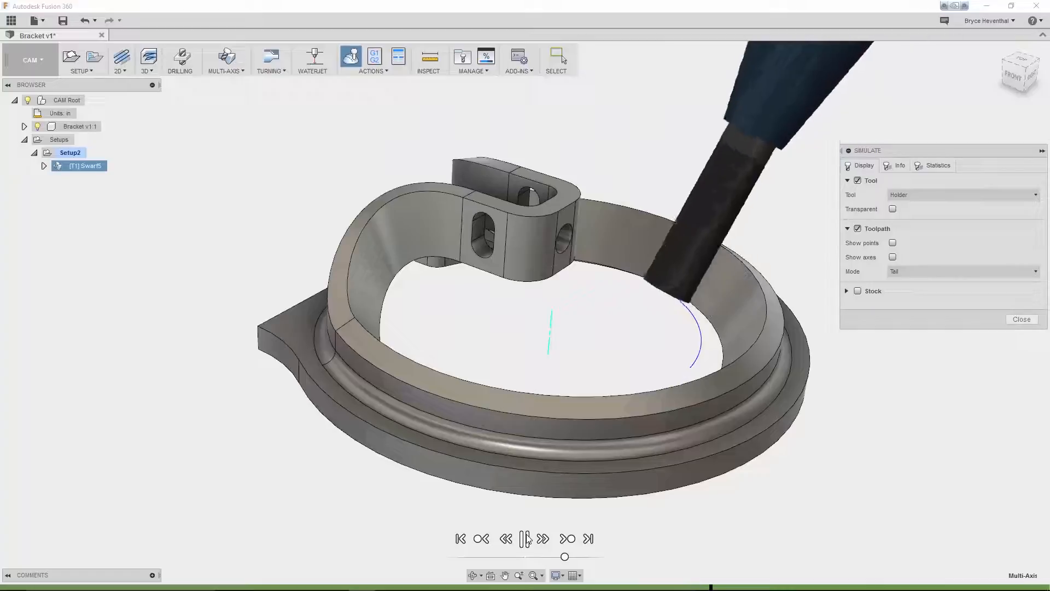
click(525, 538)
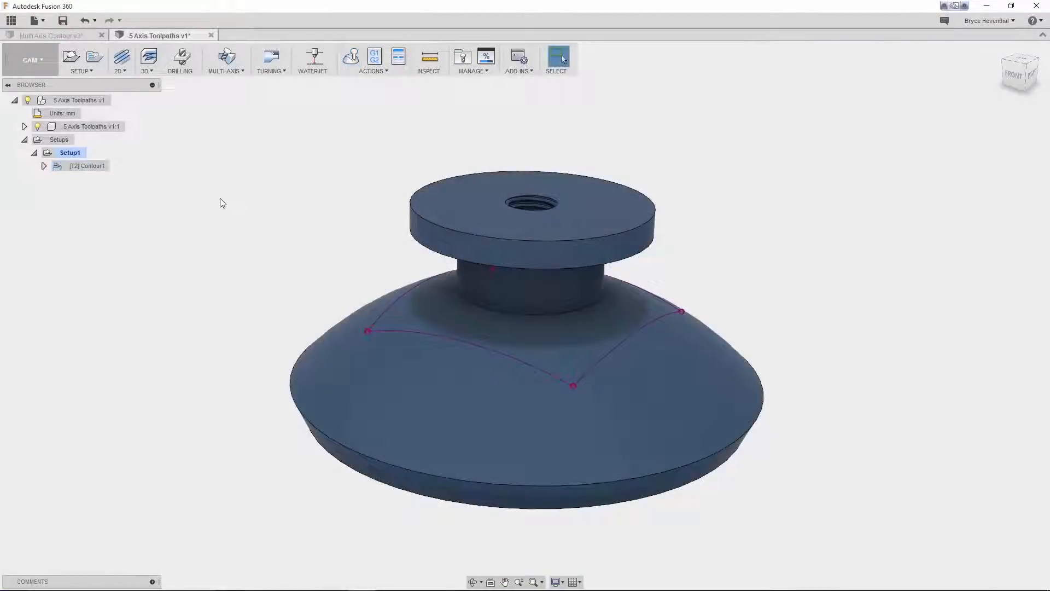
Create a Multi-Axis Contour in Setup1 with the #2 3/4" ball tool, following the closed curve chain on the flared face
click(232, 72)
click(230, 97)
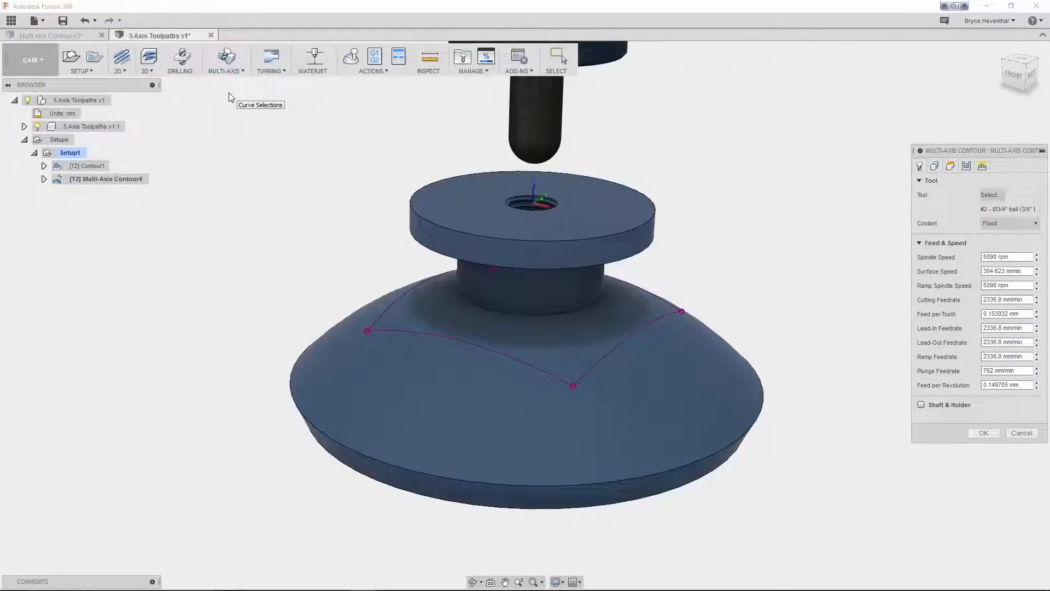
click(940, 167)
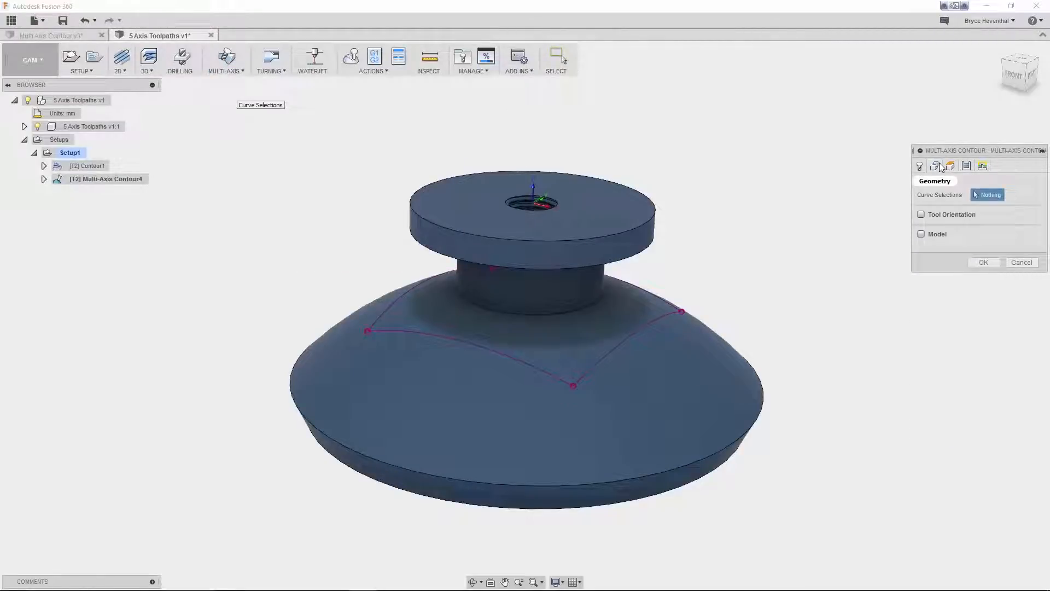
click(657, 318)
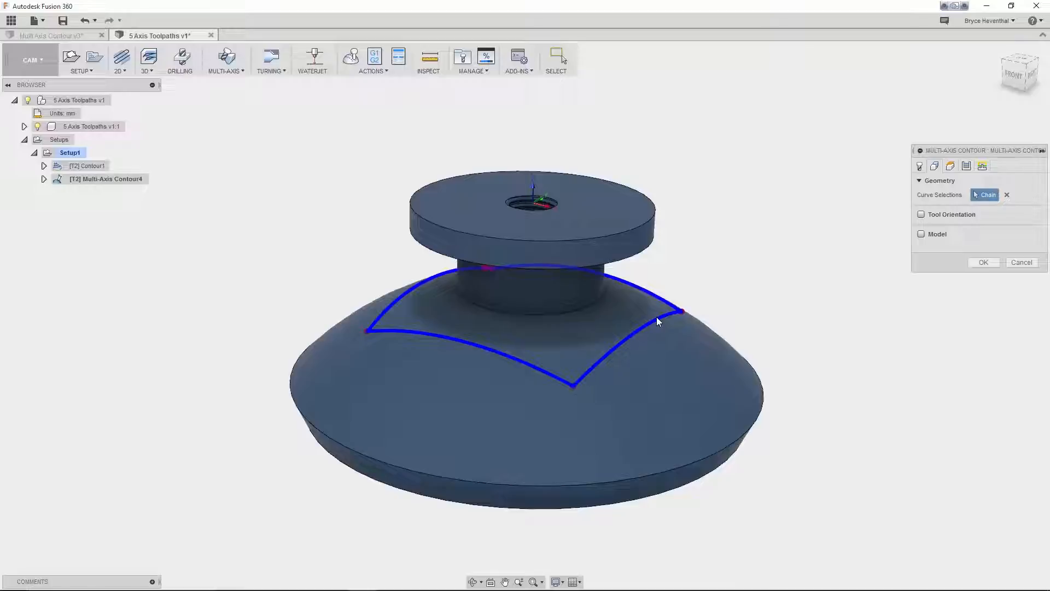
click(967, 166)
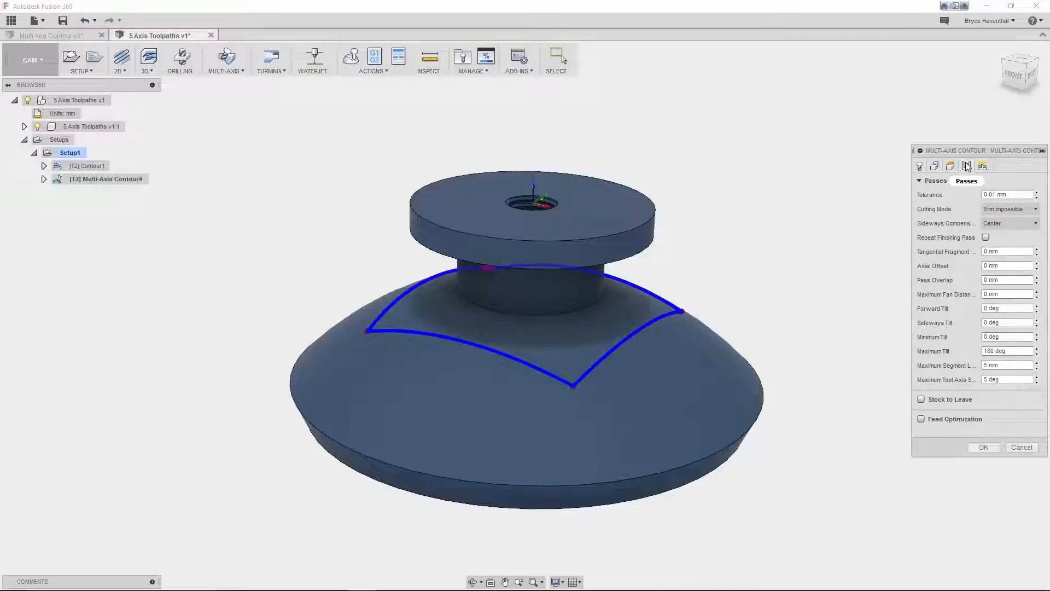
click(983, 447)
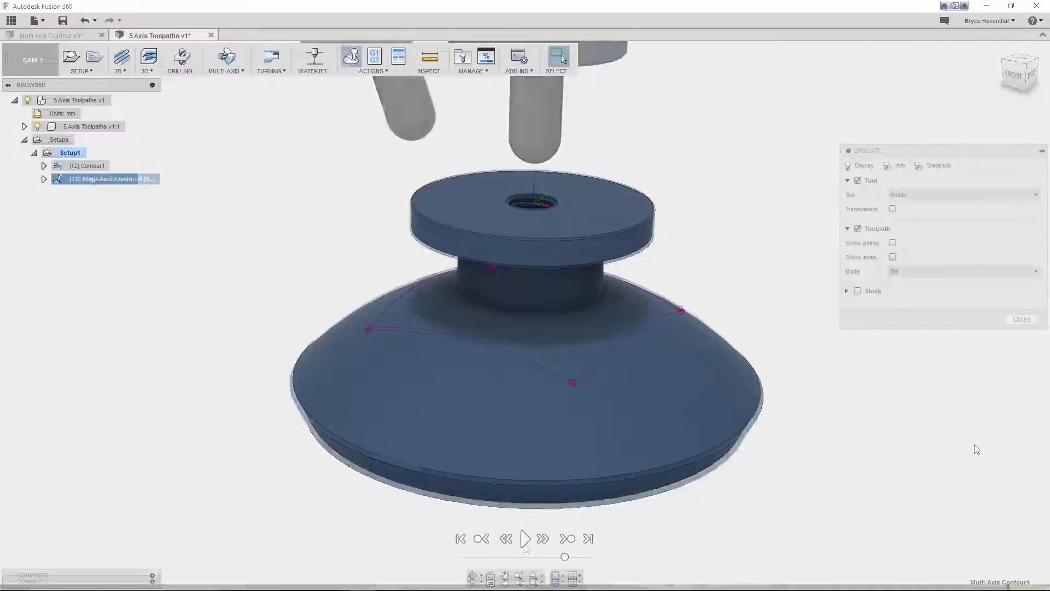
Play and pause the multi-axis contour toolpath simulation with the holder shown, inspecting the part from another angle
click(524, 539)
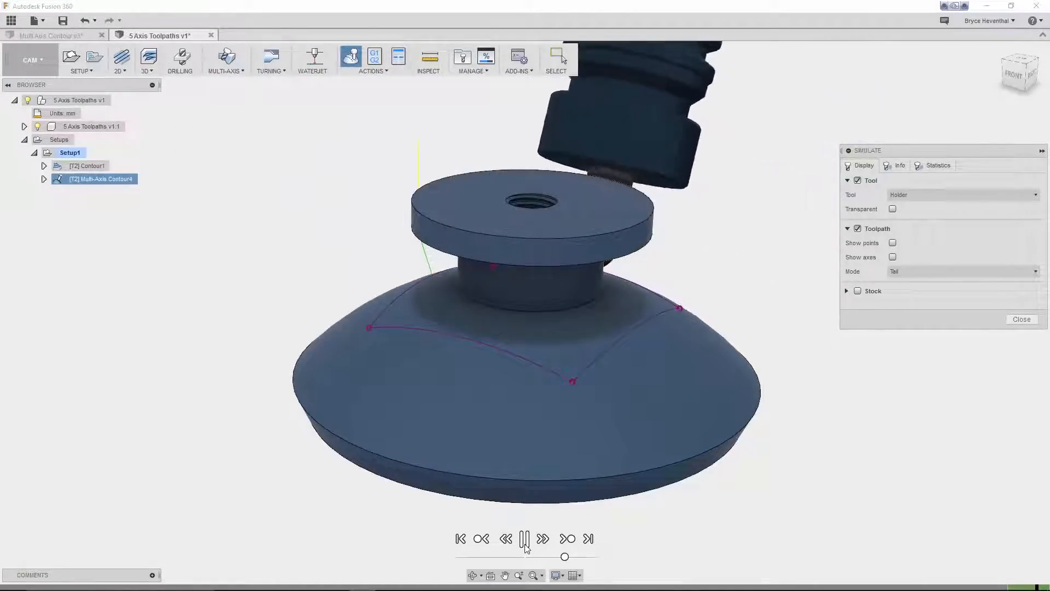
click(525, 541)
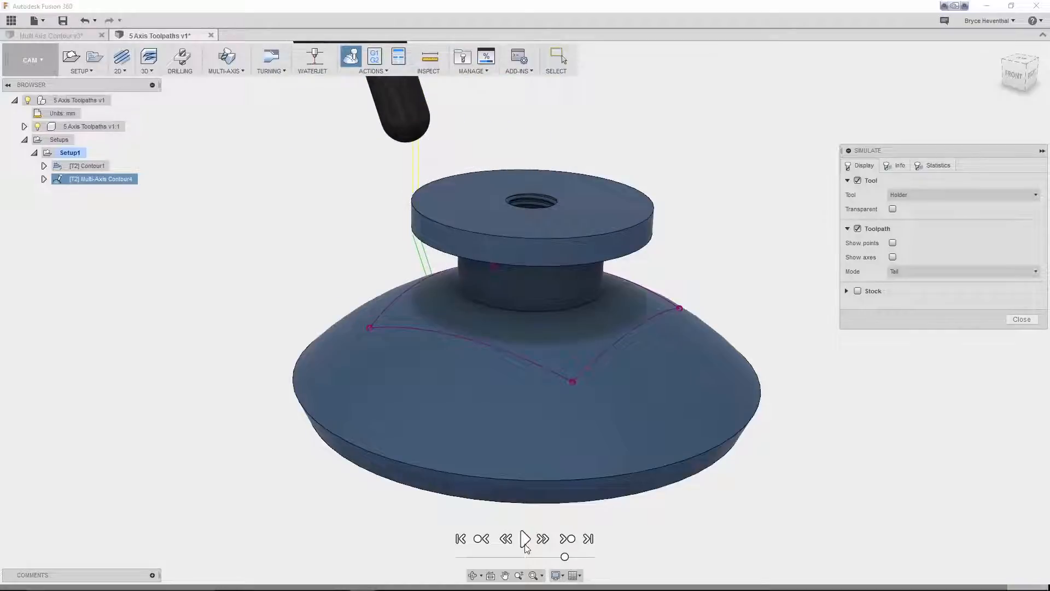
shift+middle_drag(502, 230, 500, 342)
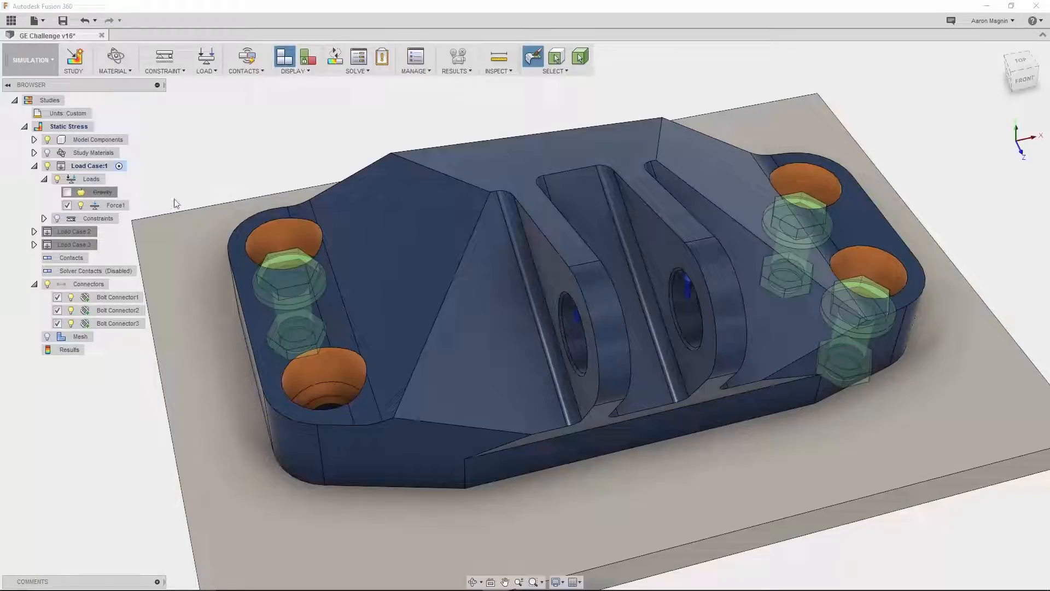
Activate Load Case:2 and Load Case:3 in turn, and highlight the three existing bolt connectors on the bracket
double_click(79, 232)
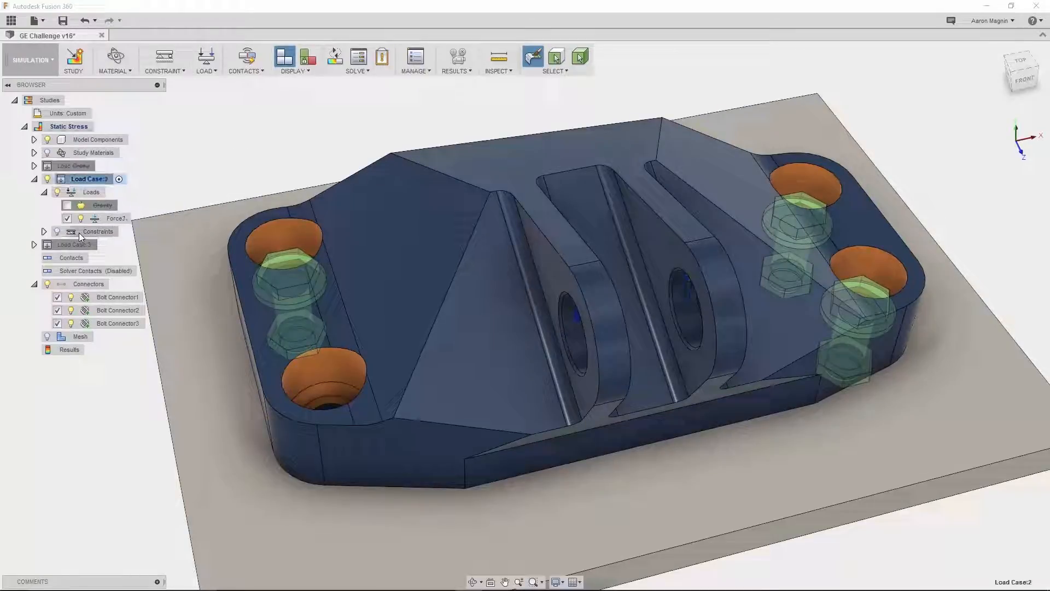
double_click(78, 244)
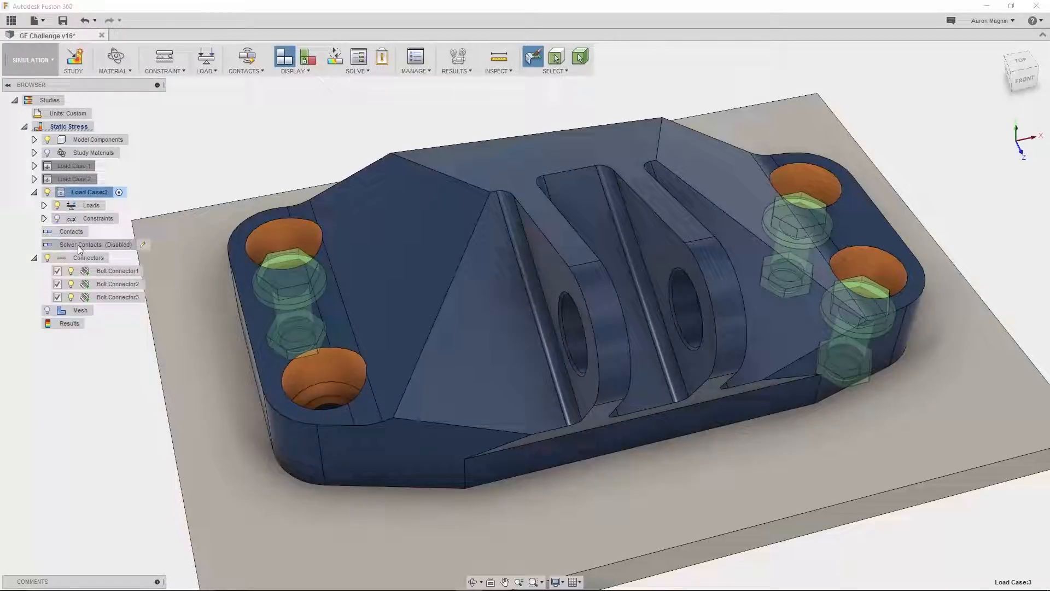
click(93, 271)
ctrl+click(97, 283)
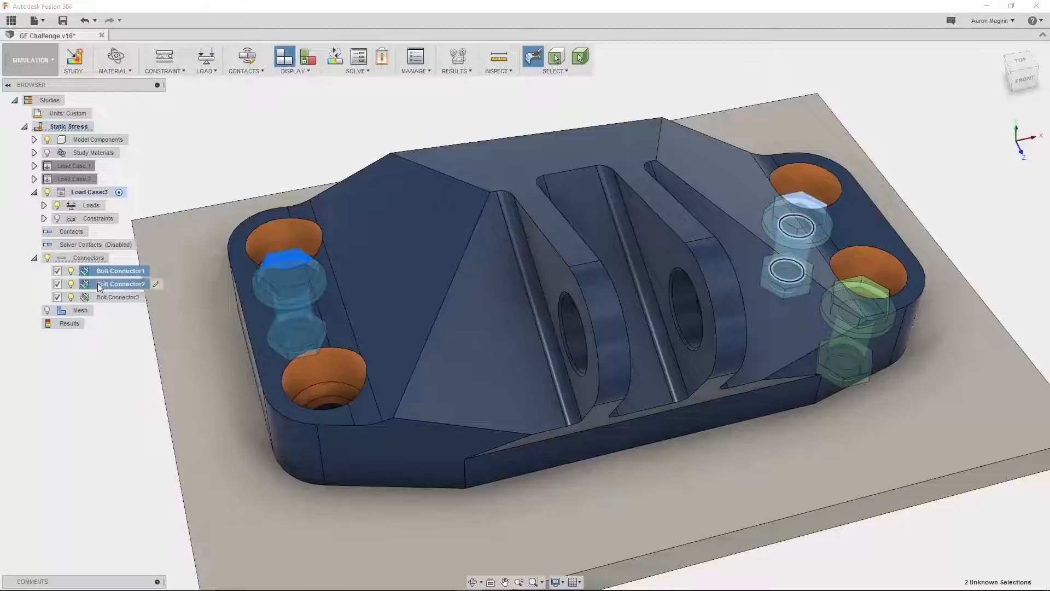
ctrl+click(102, 295)
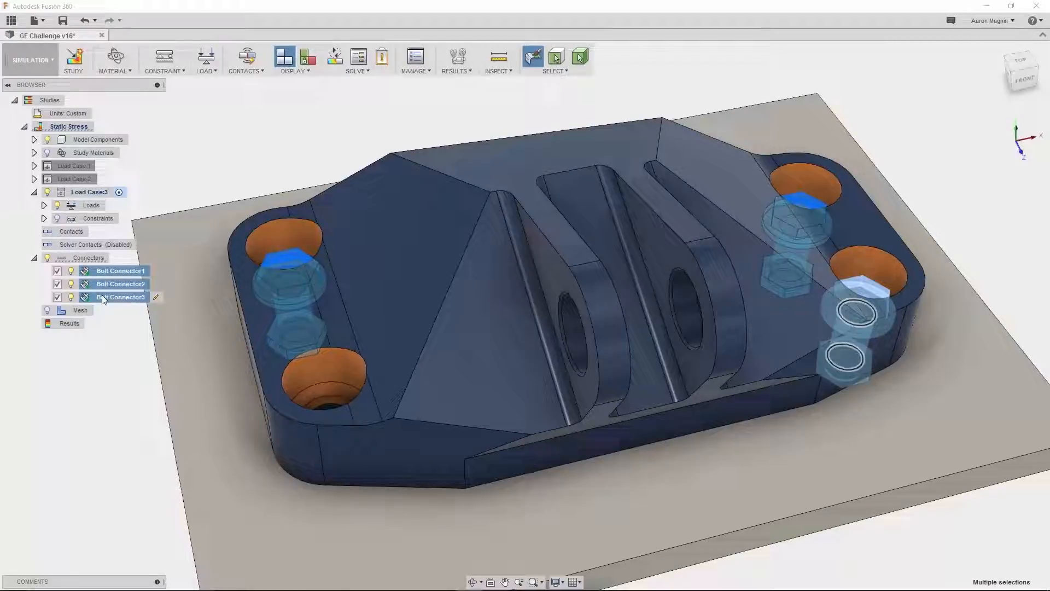
click(127, 371)
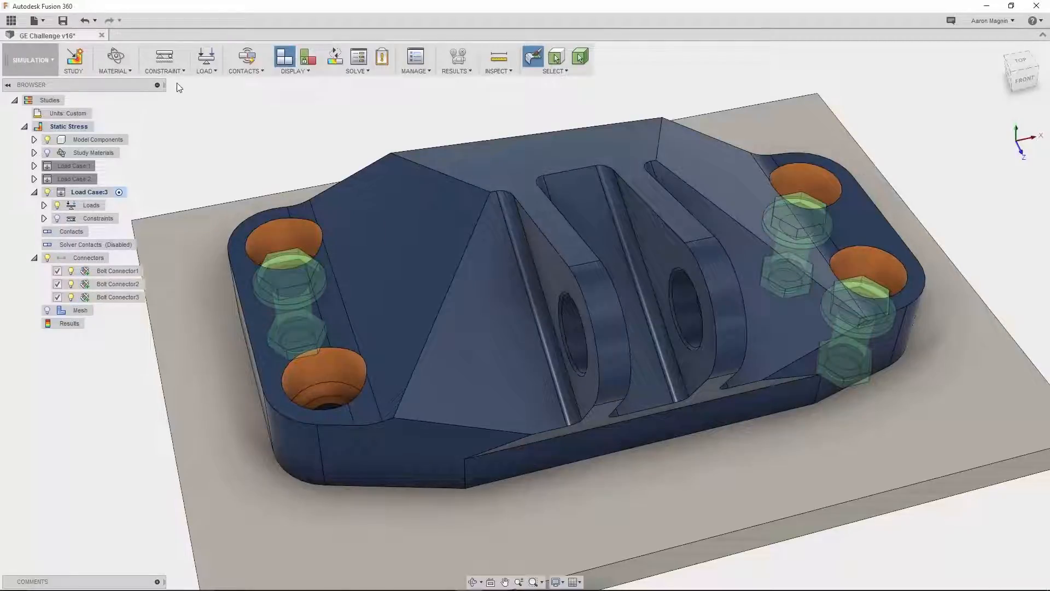
Start a with-nut bolt connector on the bracket's unbolted corner hole, picking circular edges for the bolt head and nut
click(164, 70)
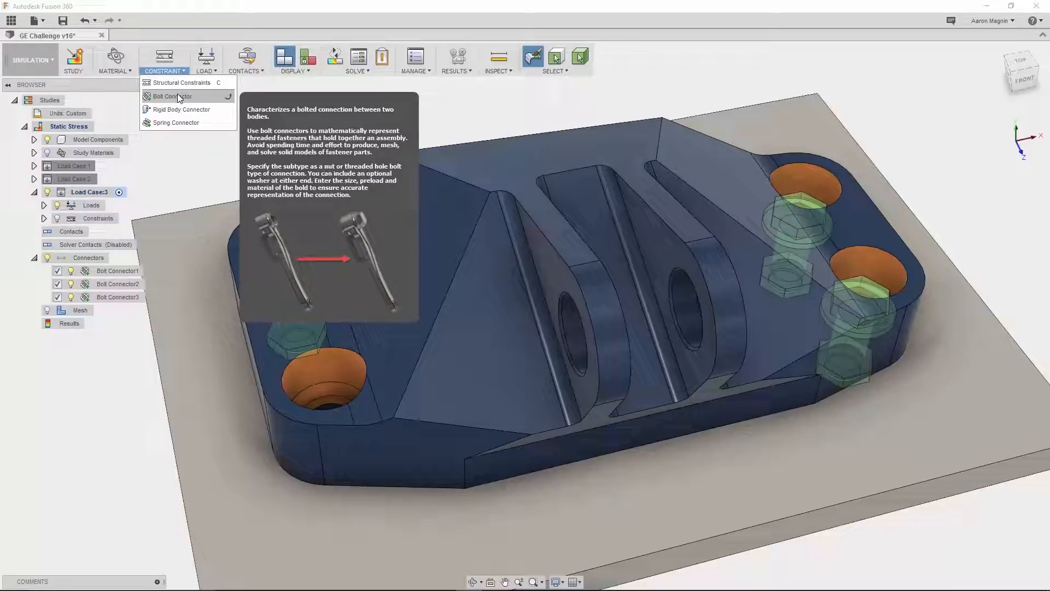
click(177, 95)
click(313, 403)
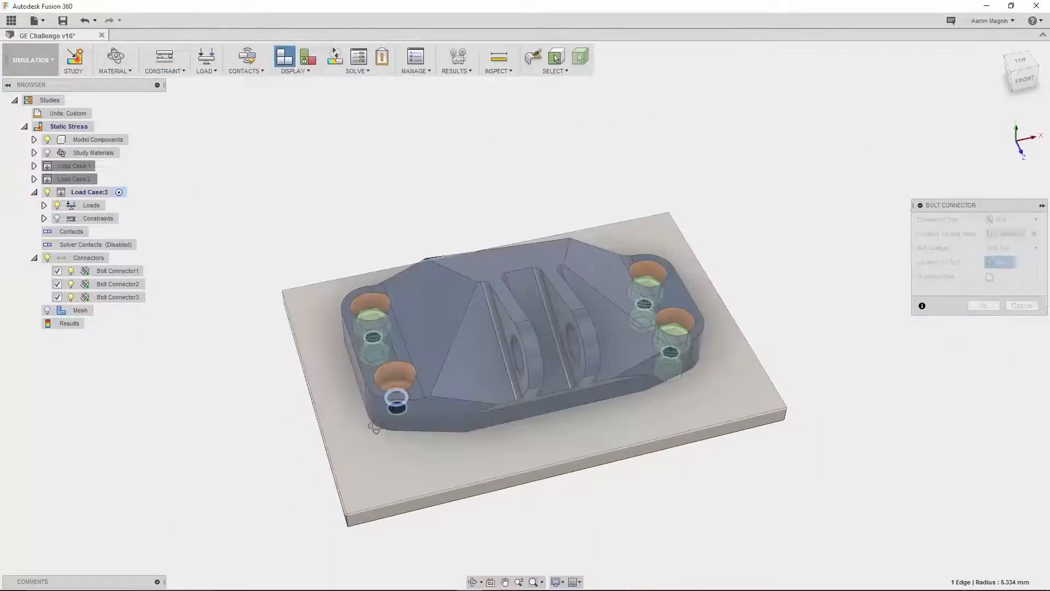
click(385, 347)
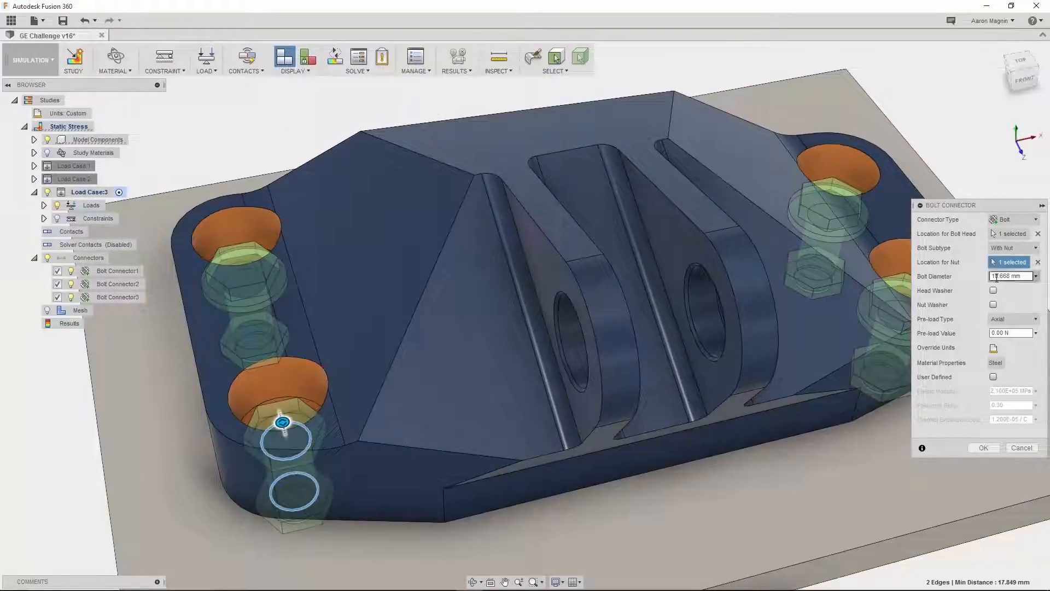
Add a head washer to the bolt connector, apply a torque pre-load of 25 lbforce in, and finish it
click(993, 290)
click(1013, 334)
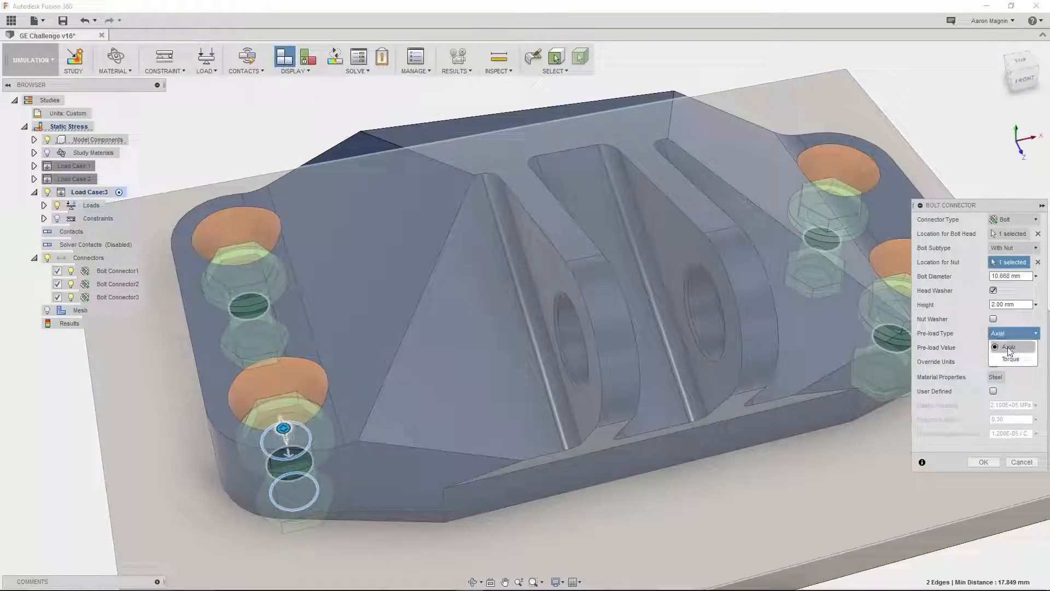
click(1011, 359)
click(994, 362)
click(1015, 363)
click(1019, 404)
double_click(998, 347)
text(25 lbforce in)
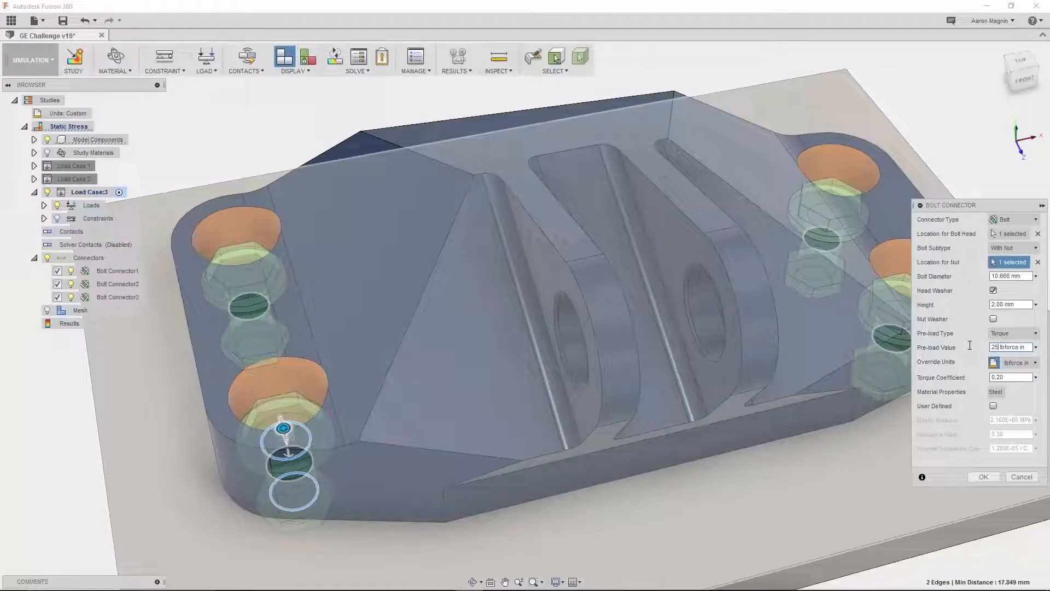
click(985, 476)
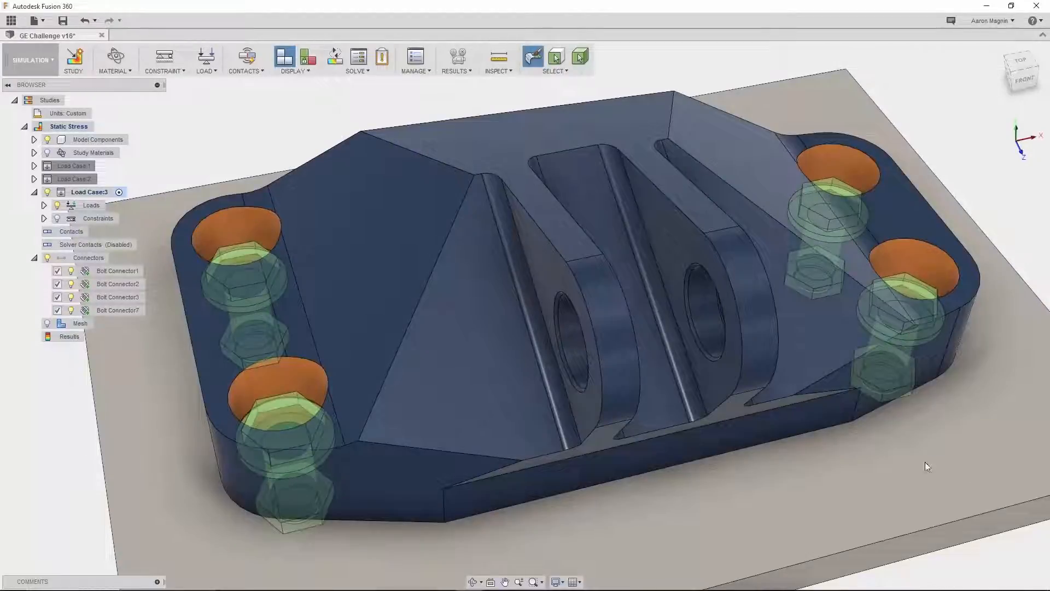
Solve the static stress study on the cloud and hide the base plate, Body2, in the results
click(335, 57)
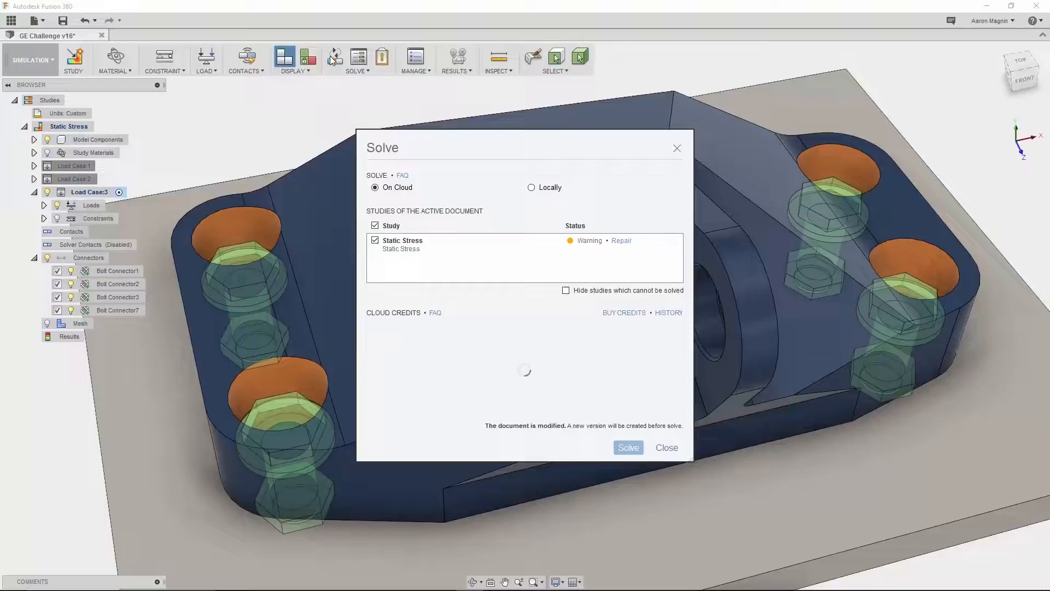
click(613, 447)
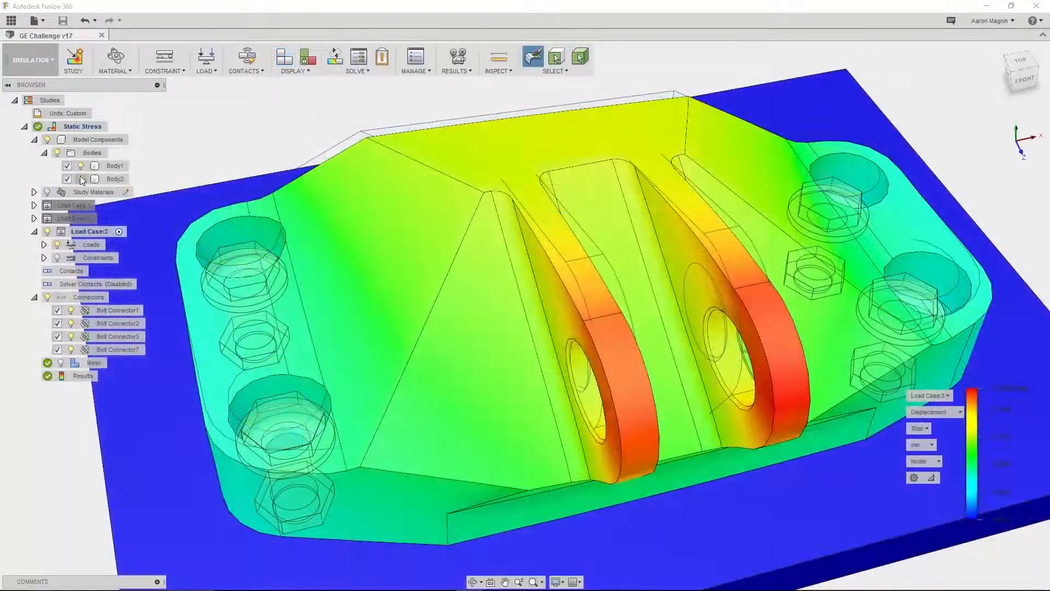
click(82, 179)
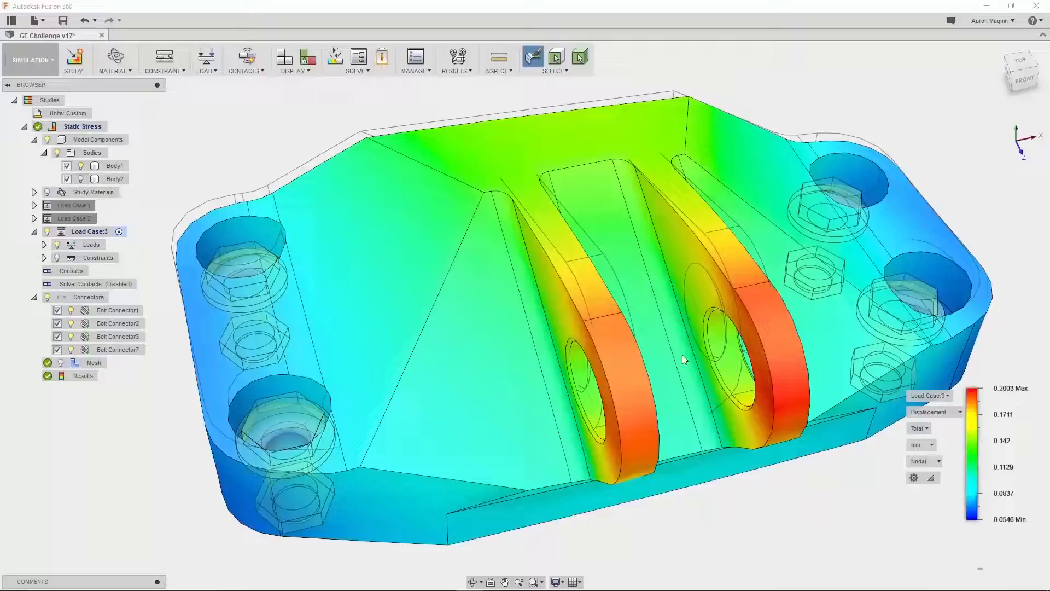
Review the bracket's total displacement results for Load Case:2 and Load Case:1
click(917, 395)
click(924, 415)
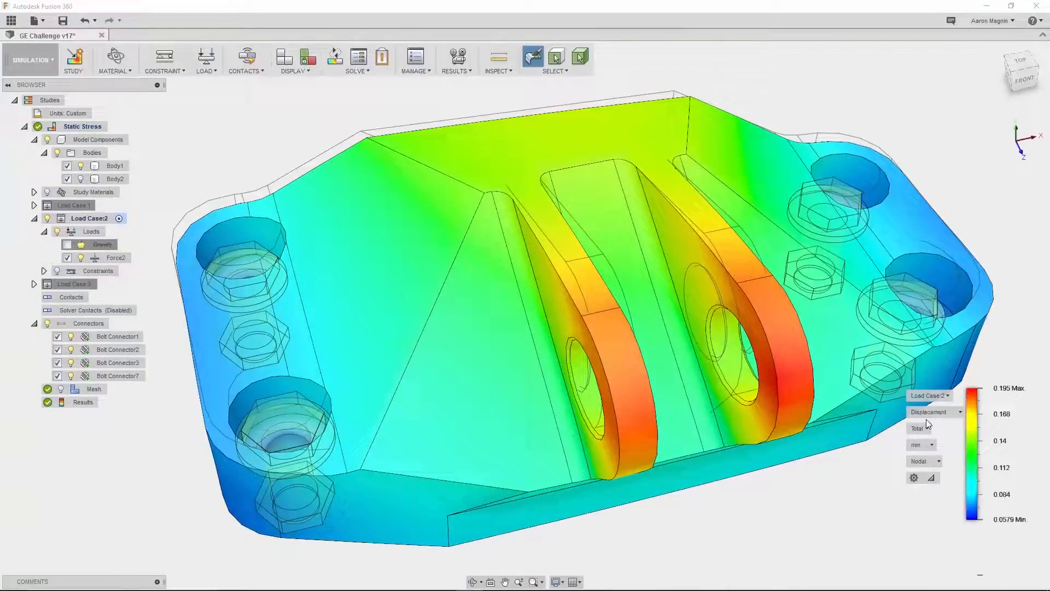
click(926, 395)
click(926, 405)
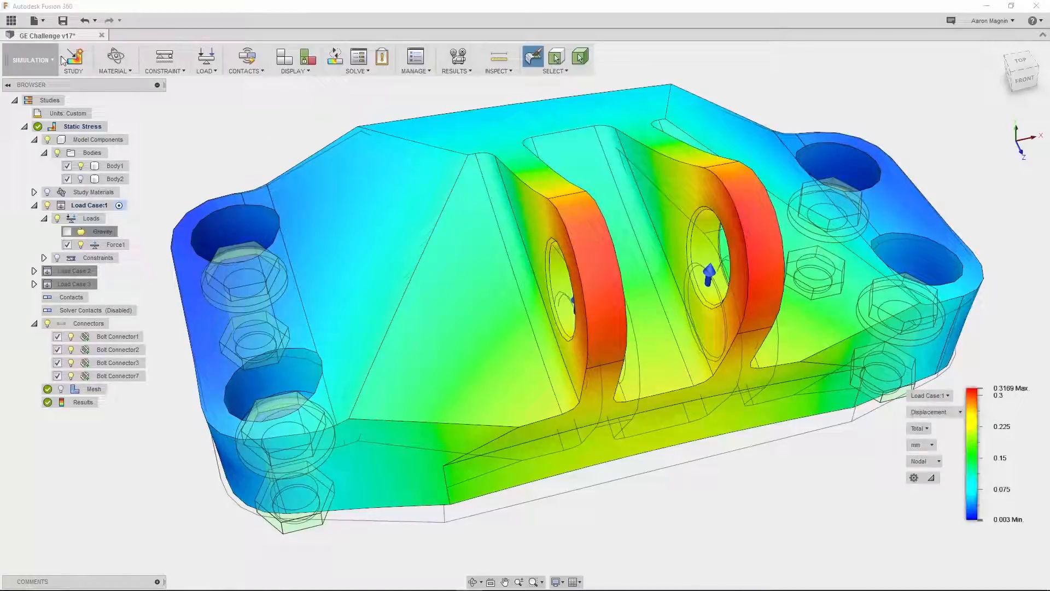
Switch to the Compare workspace and arrange the results as One Vertical and Two Horizontal Views
click(31, 60)
click(41, 220)
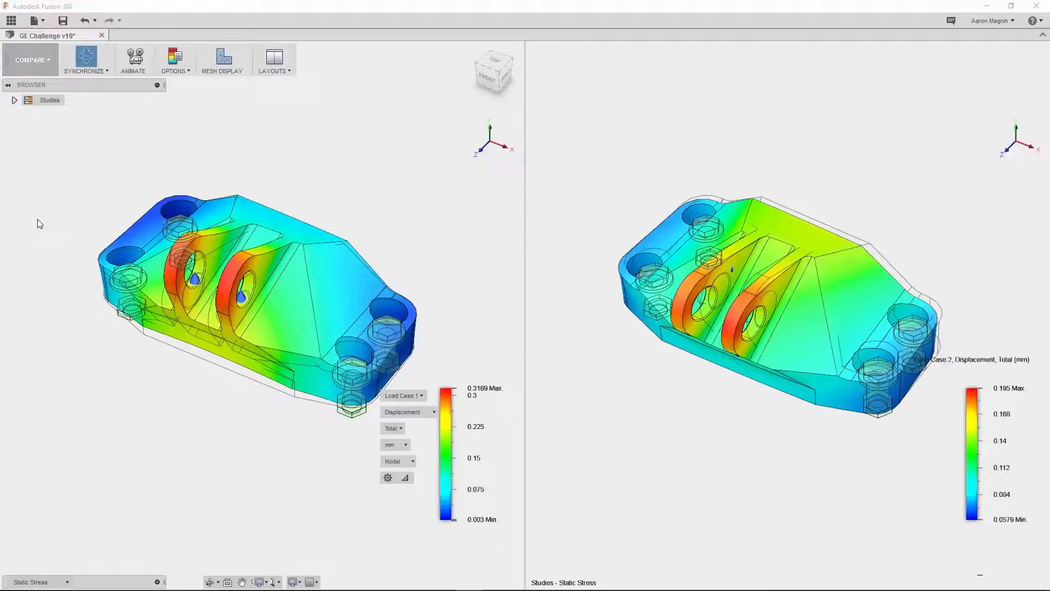
click(278, 71)
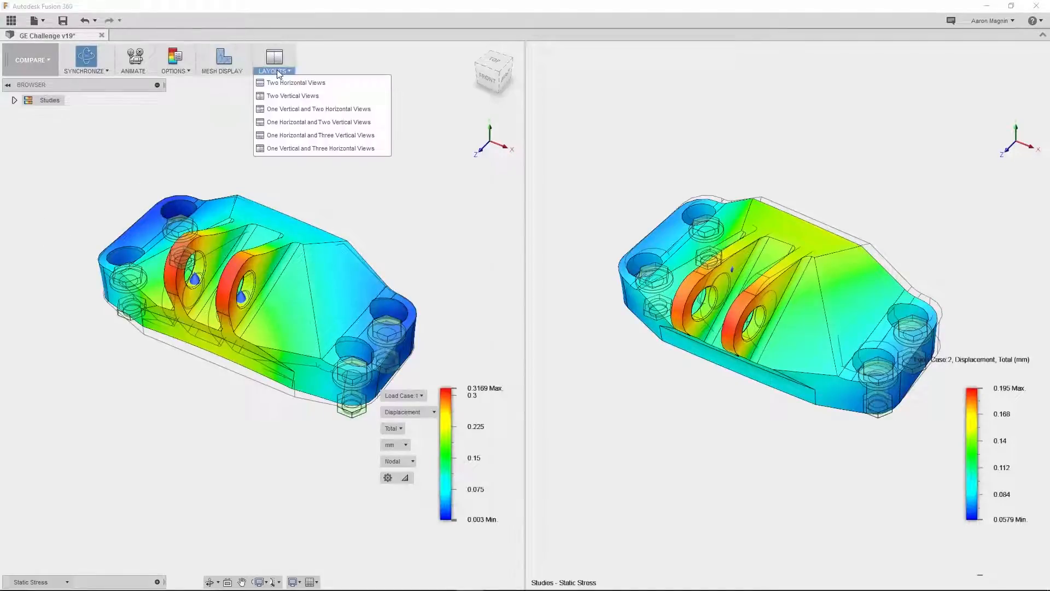
click(284, 109)
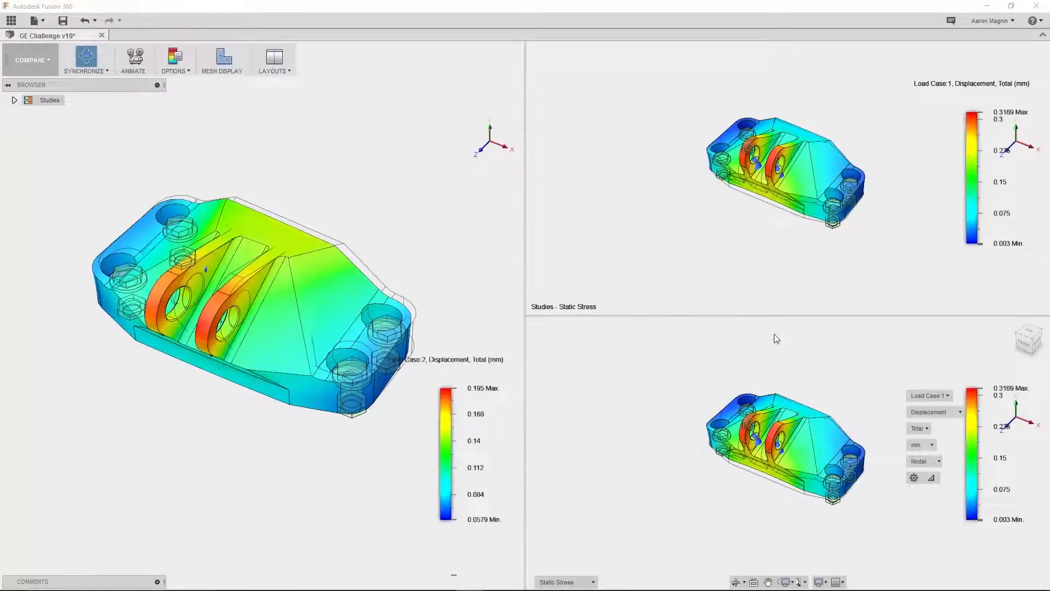
Set the second horizontal comparison view to Load Case:3 and orbit the synchronized models
click(923, 394)
click(926, 430)
mouse_move(830, 379)
shift+middle_down()
mouse_move(828, 345)
mouse_move(839, 379)
shift+middle_up()
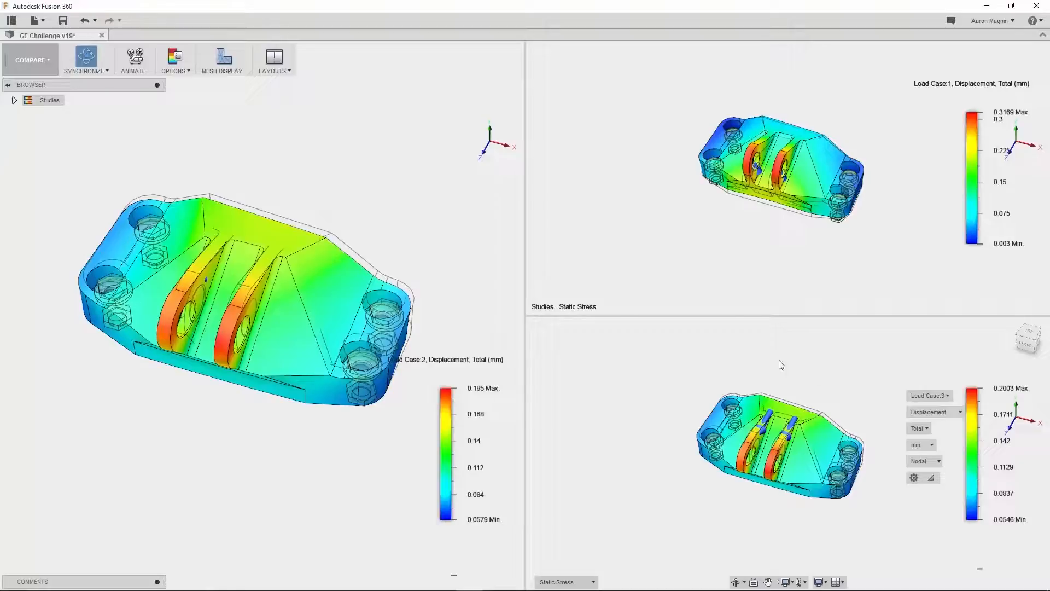
Synchronize the result type and min/max across the comparison views, and examine the models from another angle
click(90, 69)
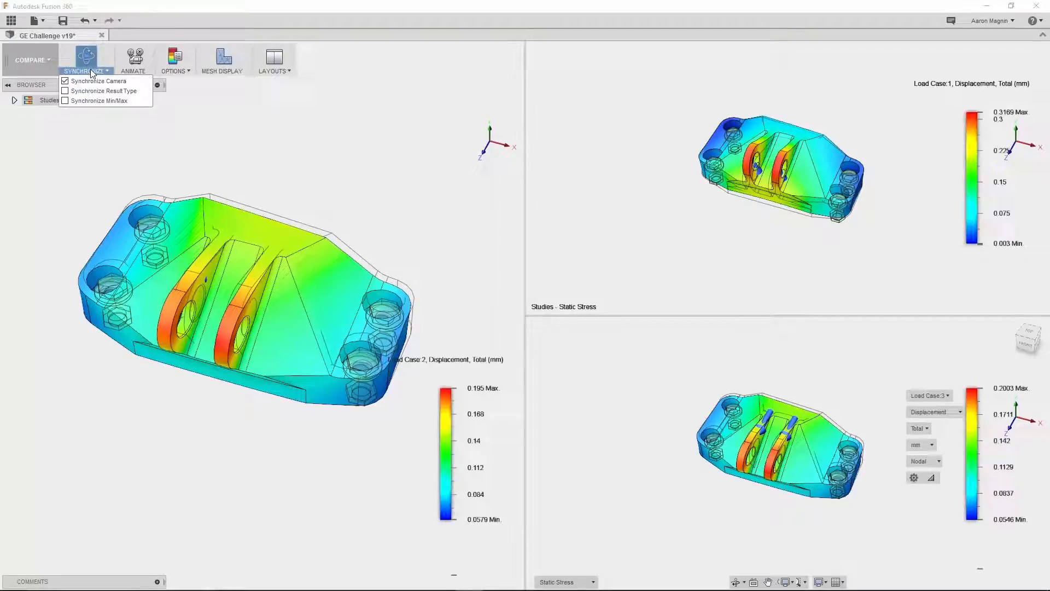
click(94, 101)
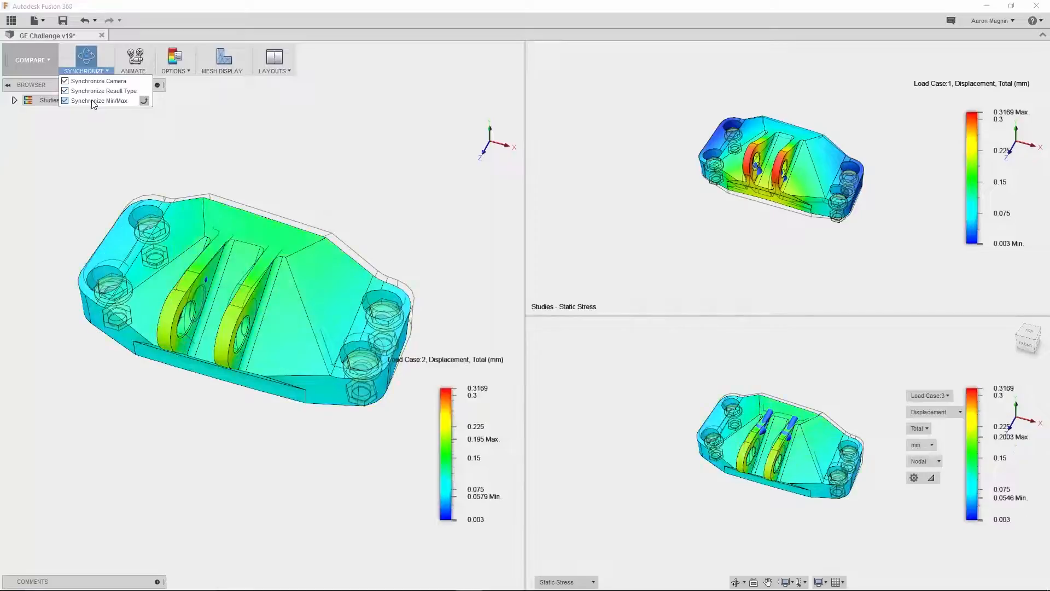
click(292, 183)
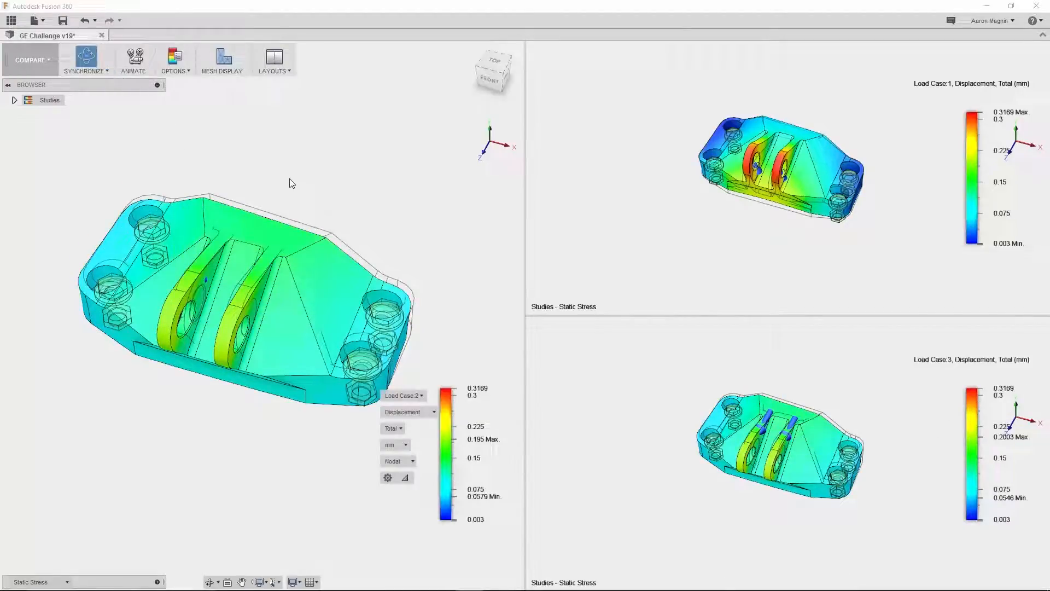
shift+middle_drag(292, 183, 392, 136)
scroll(328, 297, up, 5)
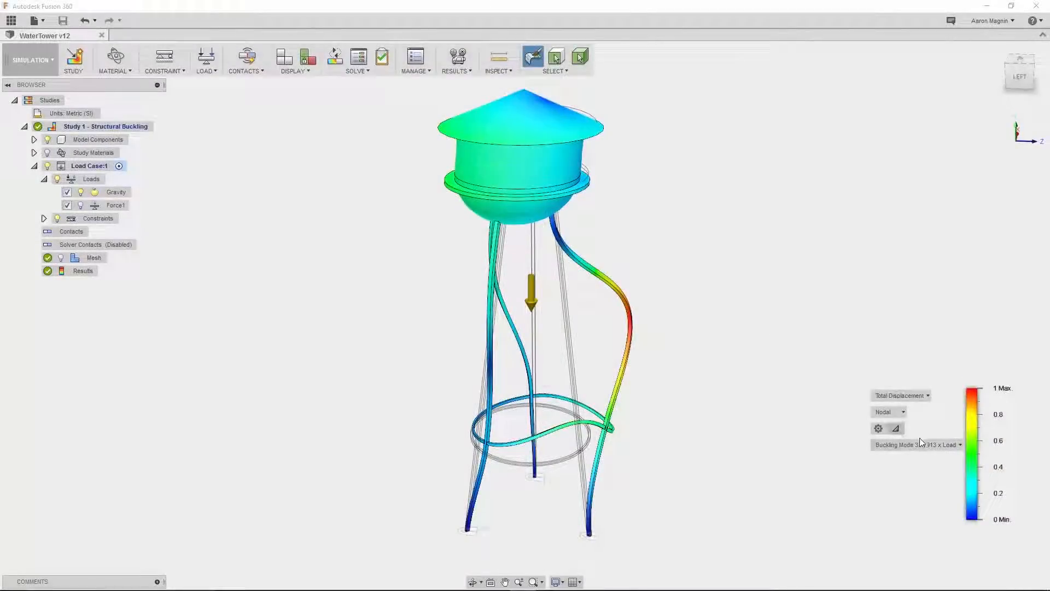
Display the water tower's Buckling Mode 2 and Buckling Mode 1 results, and animate the Mode 1 deformation
click(922, 442)
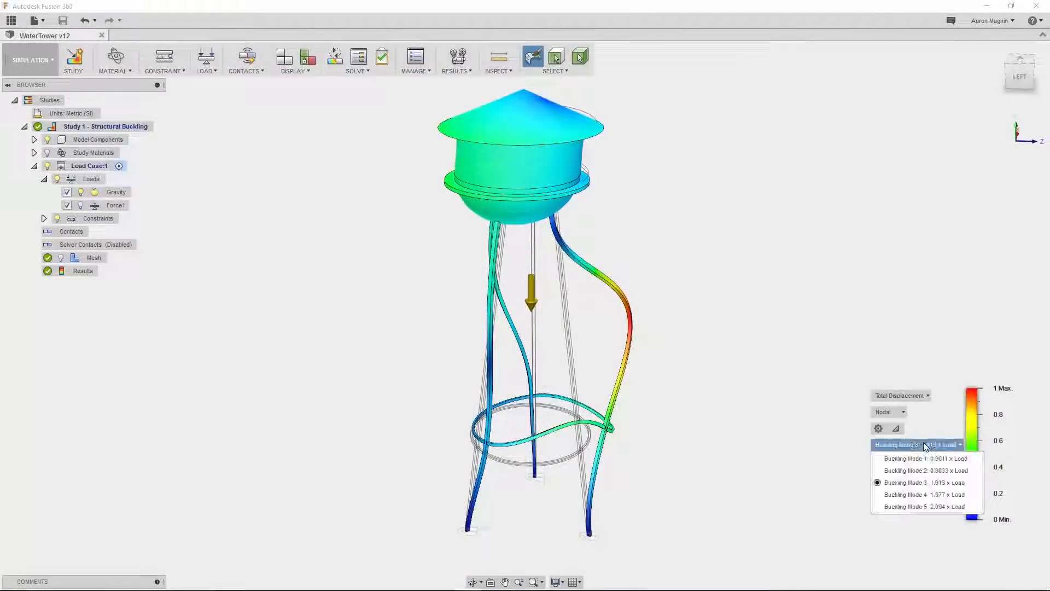
click(922, 470)
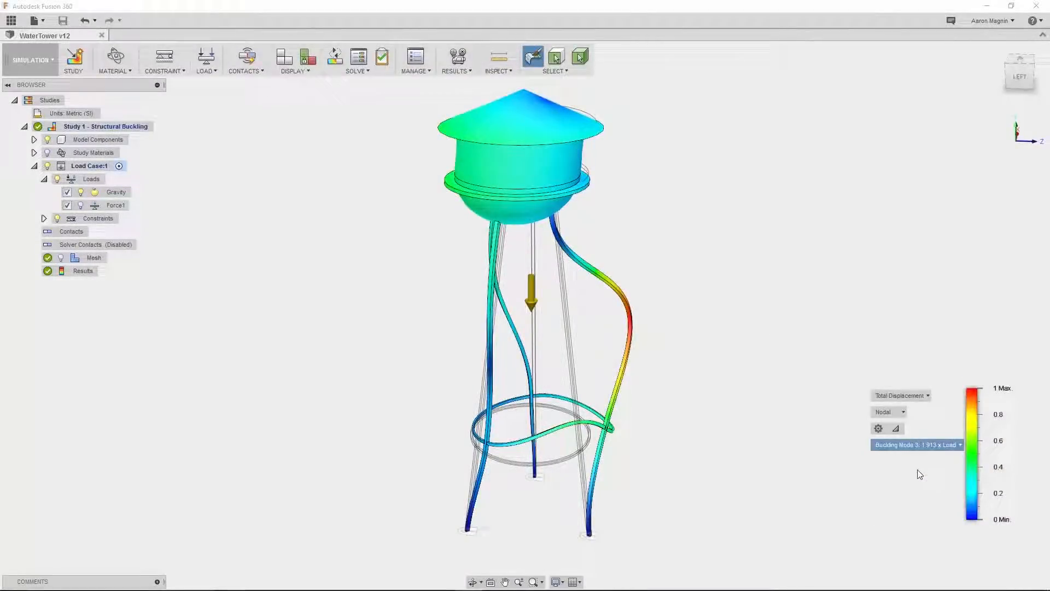
click(917, 449)
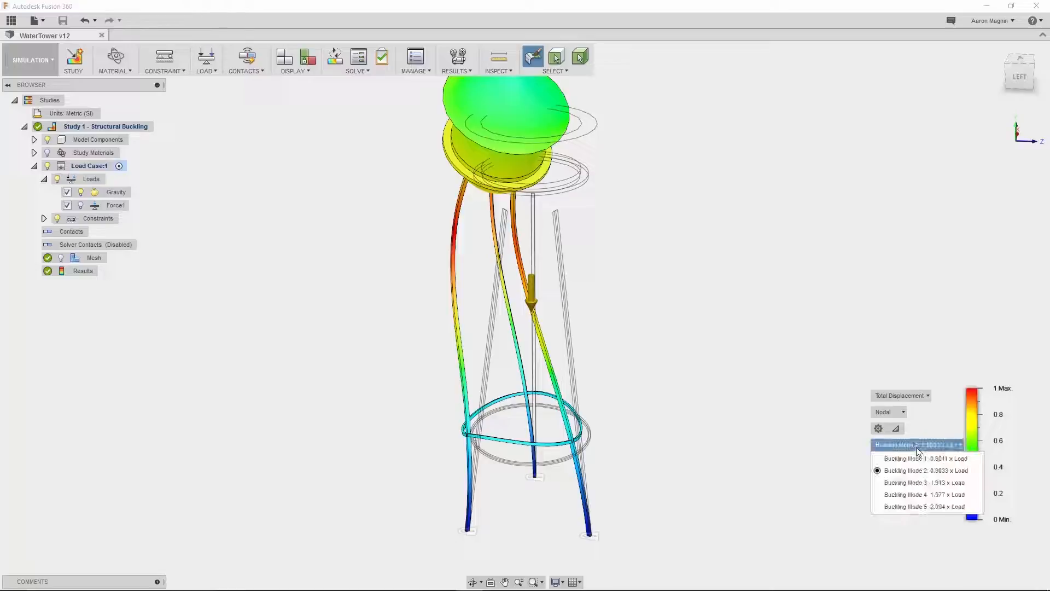
click(920, 461)
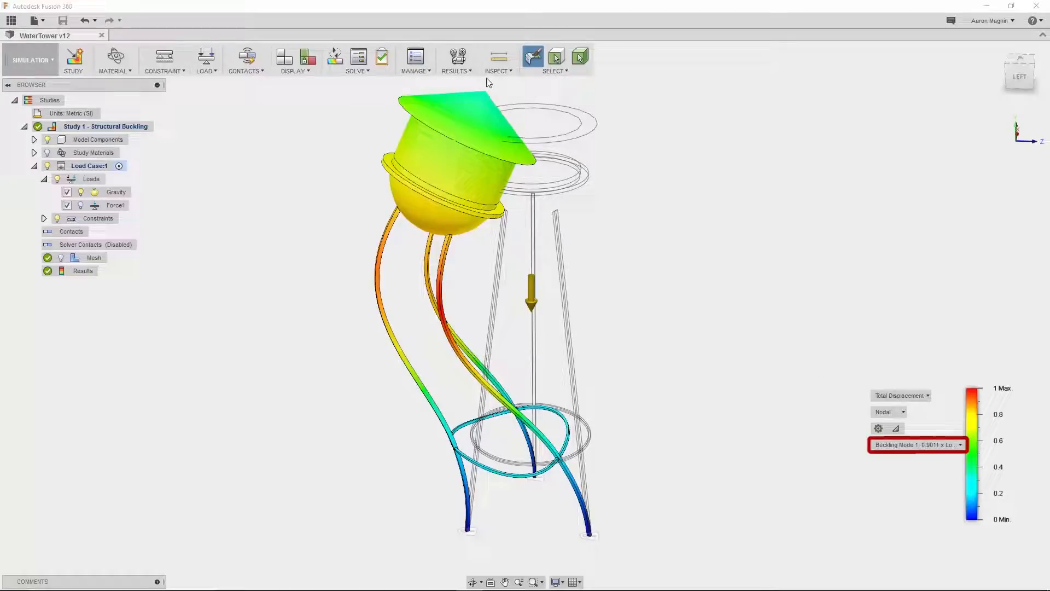
click(459, 56)
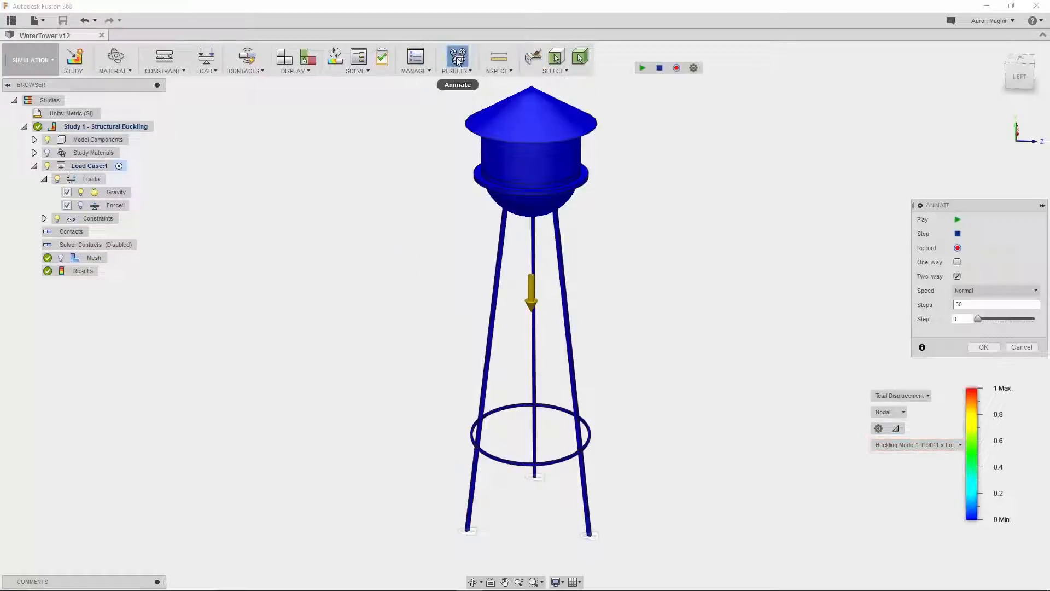
click(642, 69)
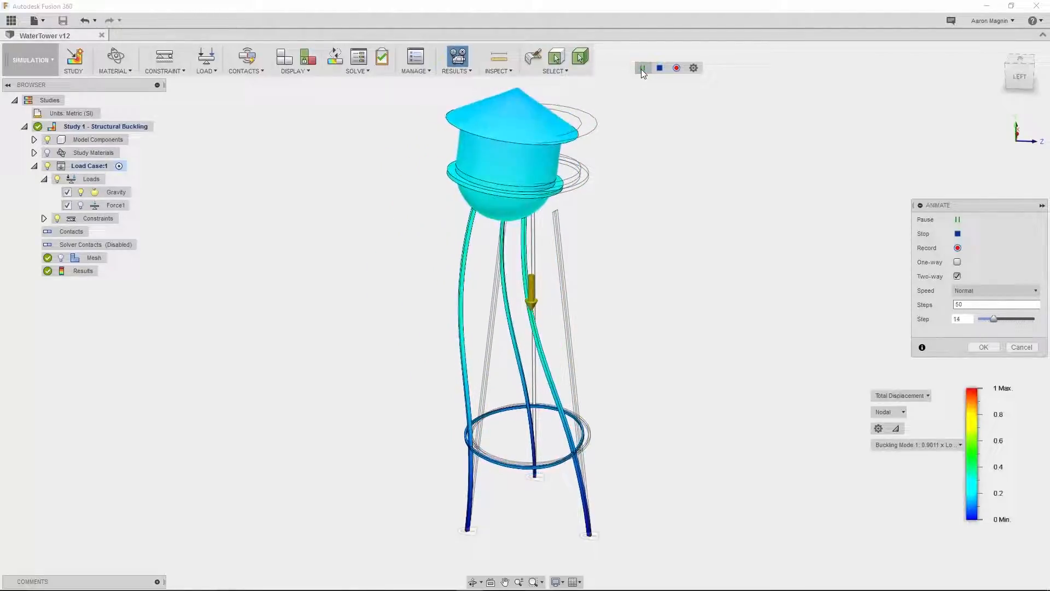
In the Model workspace, unsuppress the water tower's upper leg ring and edit an earlier feature in the timeline
click(52, 55)
click(47, 81)
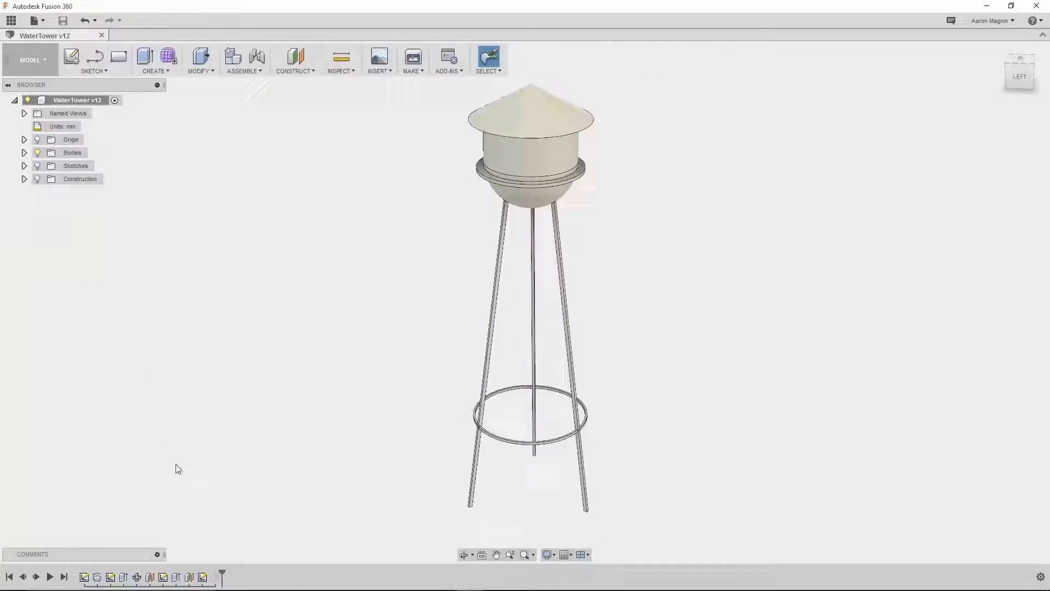
right_click(214, 577)
click(228, 559)
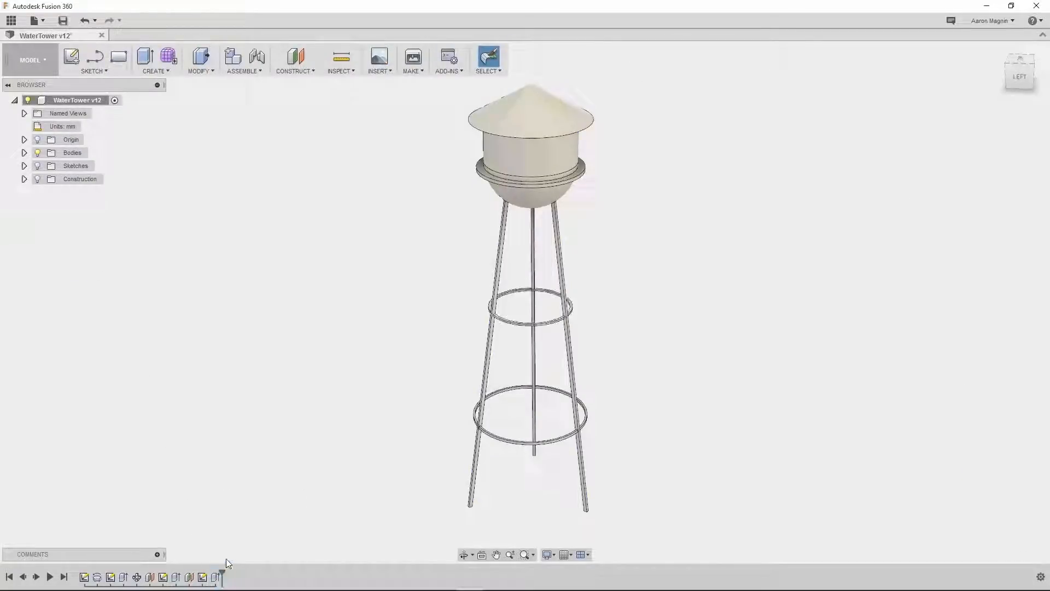
right_click(139, 577)
click(159, 508)
key(Return)
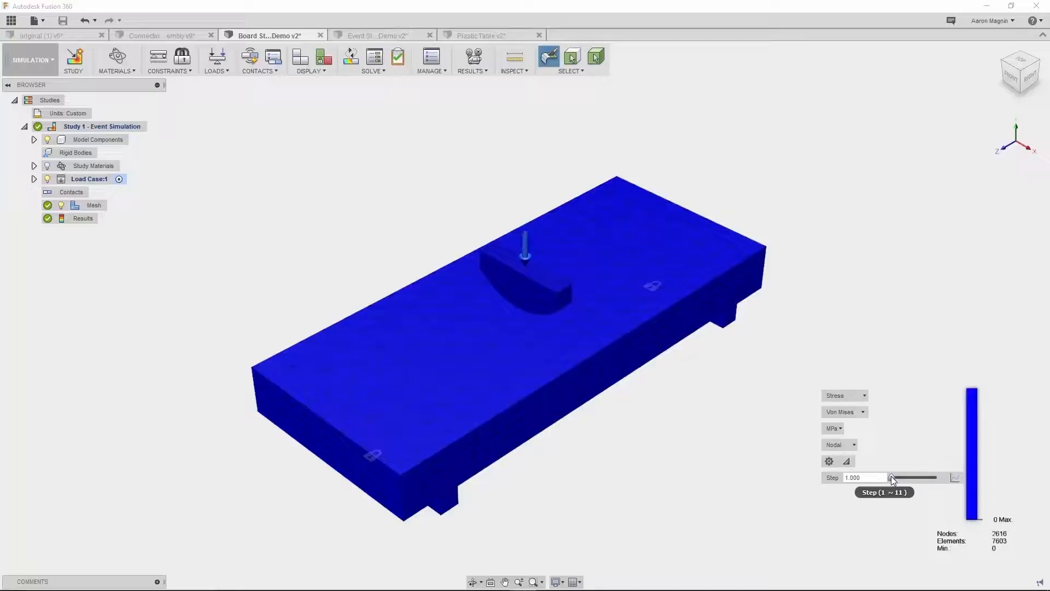
Step through the Von Mises stress results of the board and snap-fit clip event simulations
drag(893, 478, 936, 472)
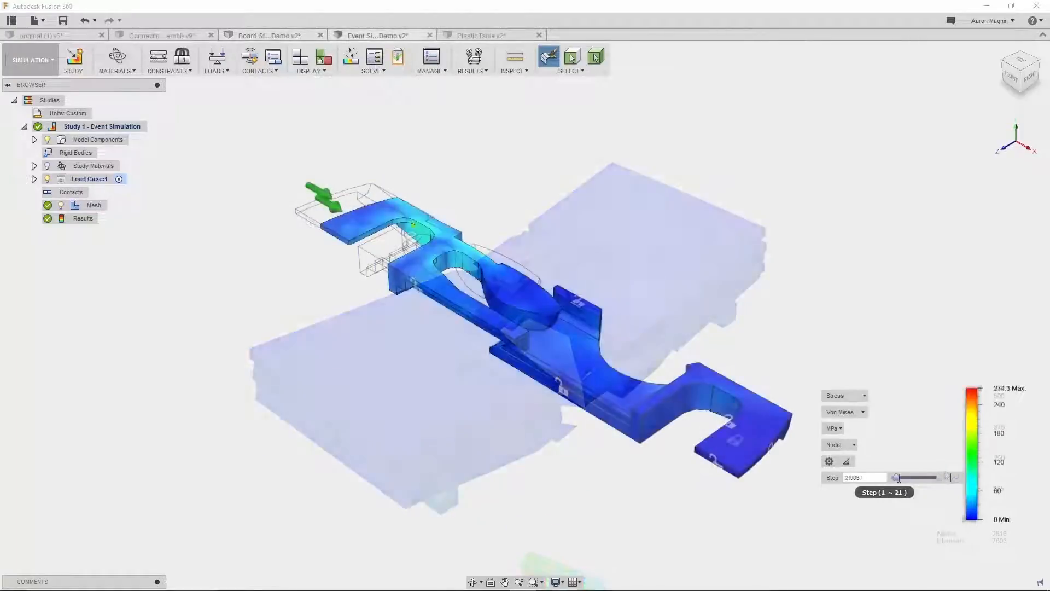
drag(899, 478, 941, 479)
Plot the clip's maximum total displacement in the Transient Results Plot and scrub through the steps along the curve
click(954, 479)
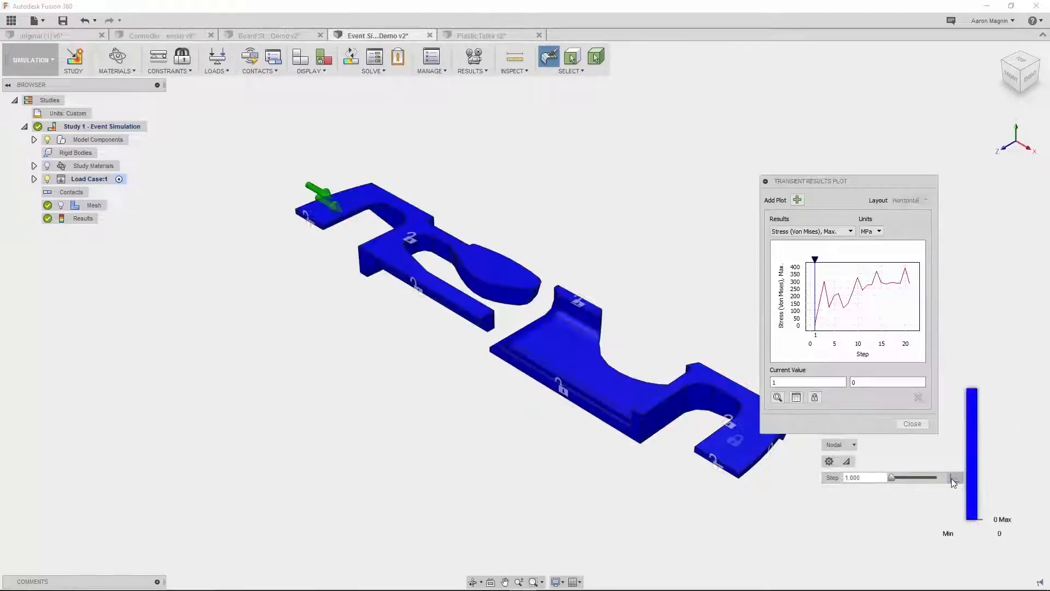
click(826, 231)
click(827, 240)
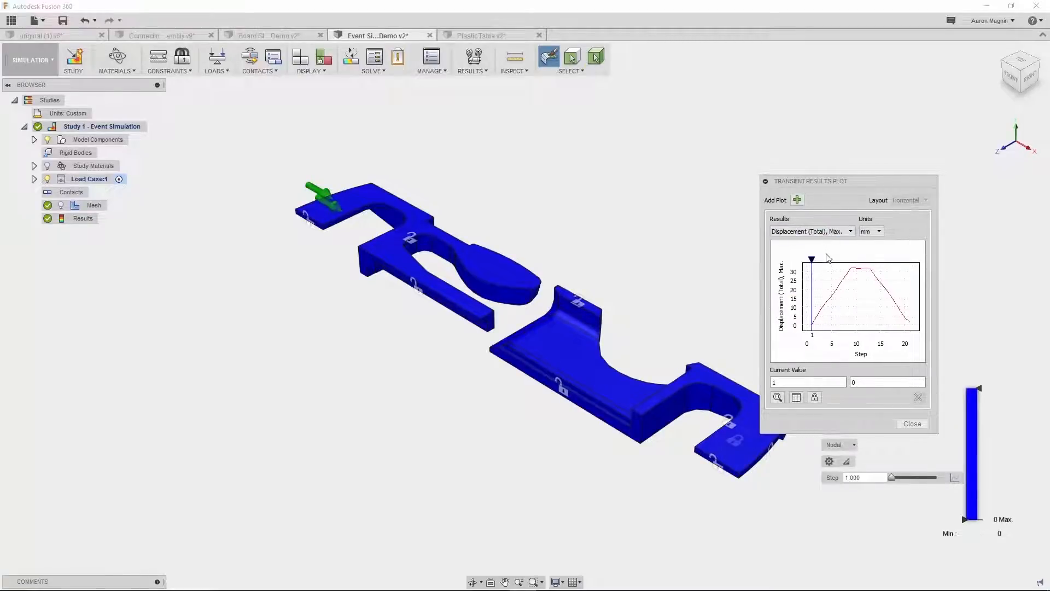
drag(814, 259, 903, 274)
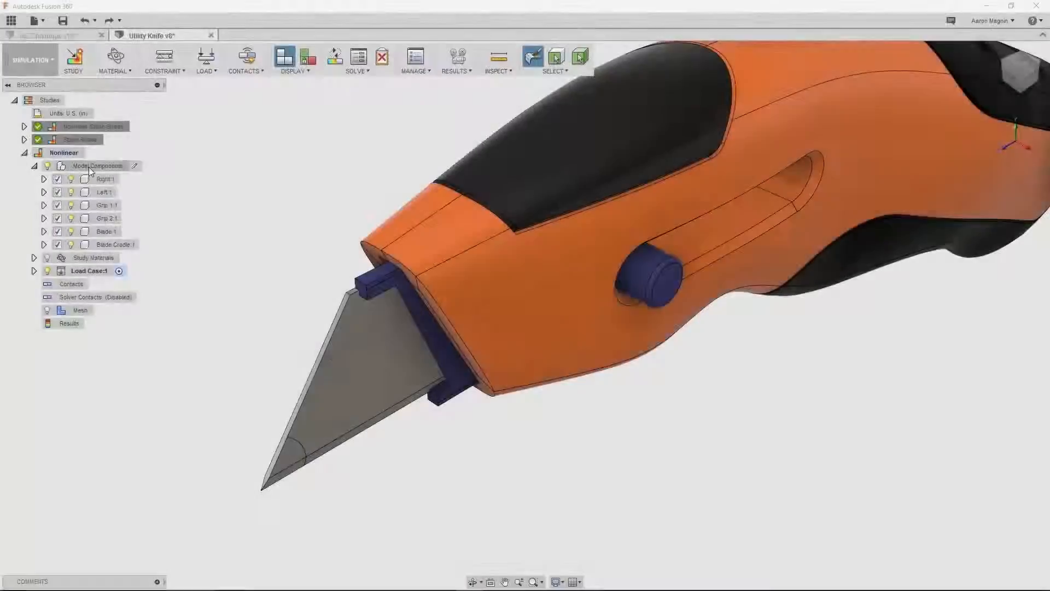
Suppress the Right, Left, Grip 1 and Grip 2 components in the utility knife's Nonlinear study
shift+click(96, 221)
right_click(96, 221)
click(104, 261)
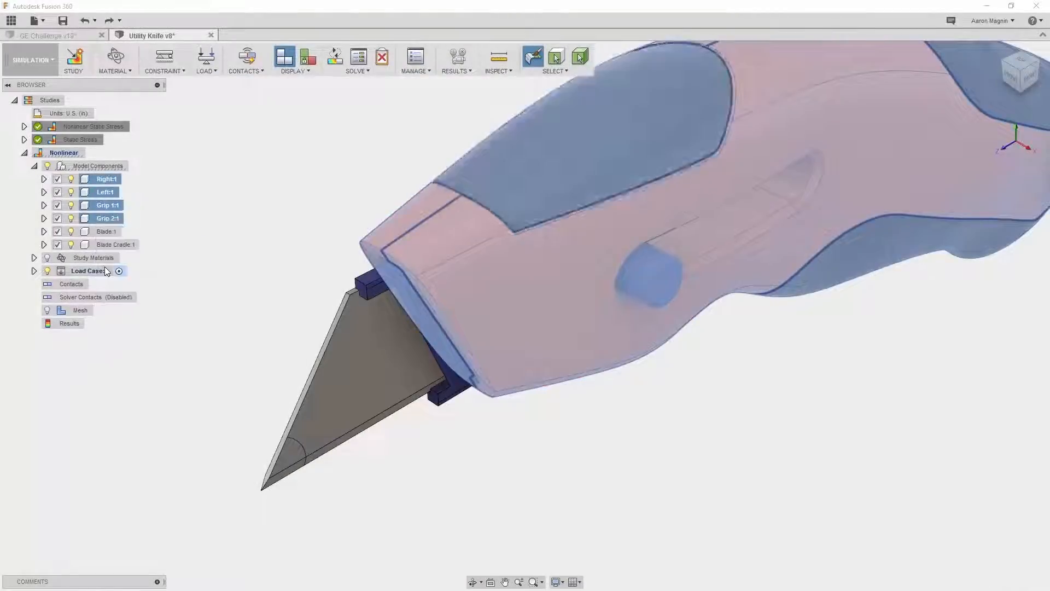
Apply a structural force load of 5 lbforce to the two faces at the blade's tip
key(l)
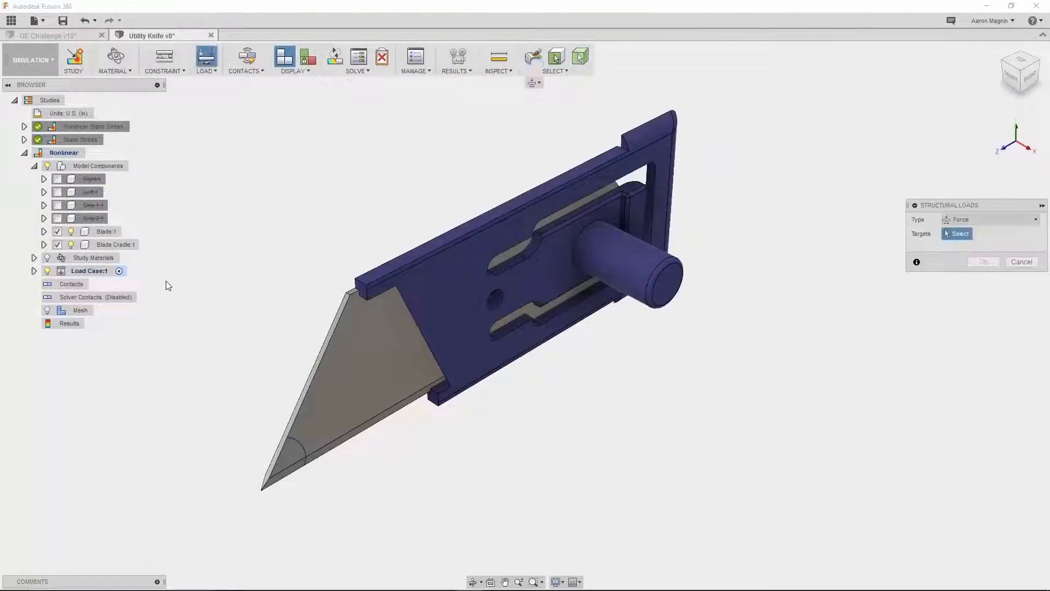
click(284, 464)
click(286, 471)
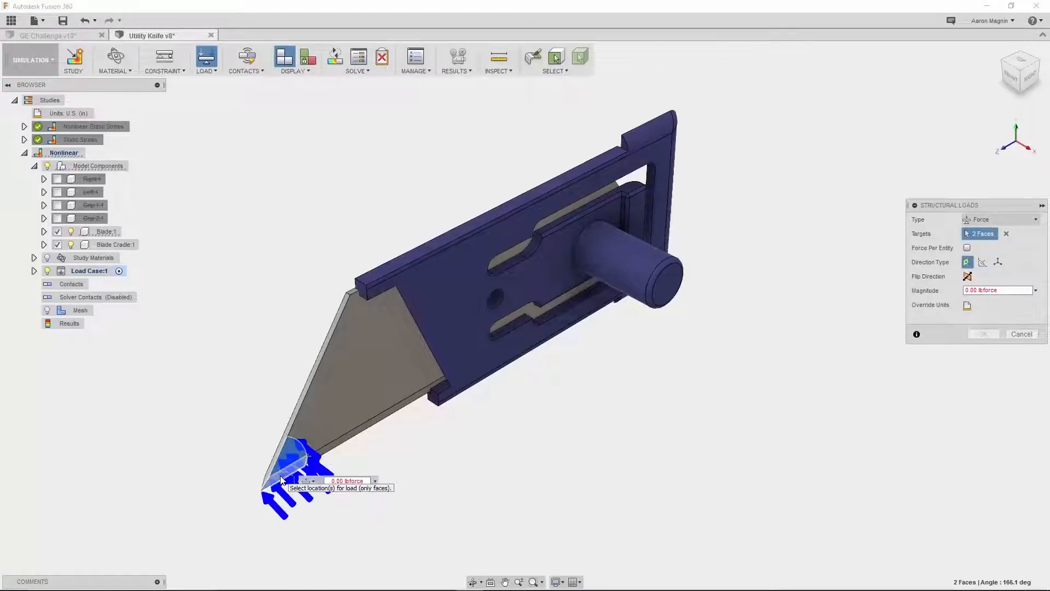
drag(343, 482, 318, 480)
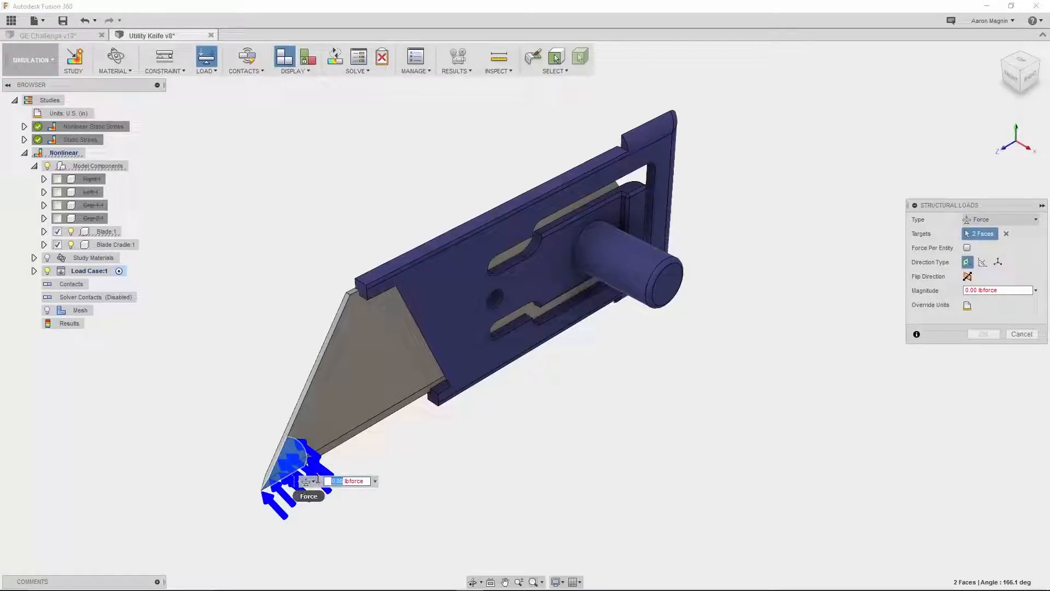
text(5)
right_drag(410, 478, 501, 482)
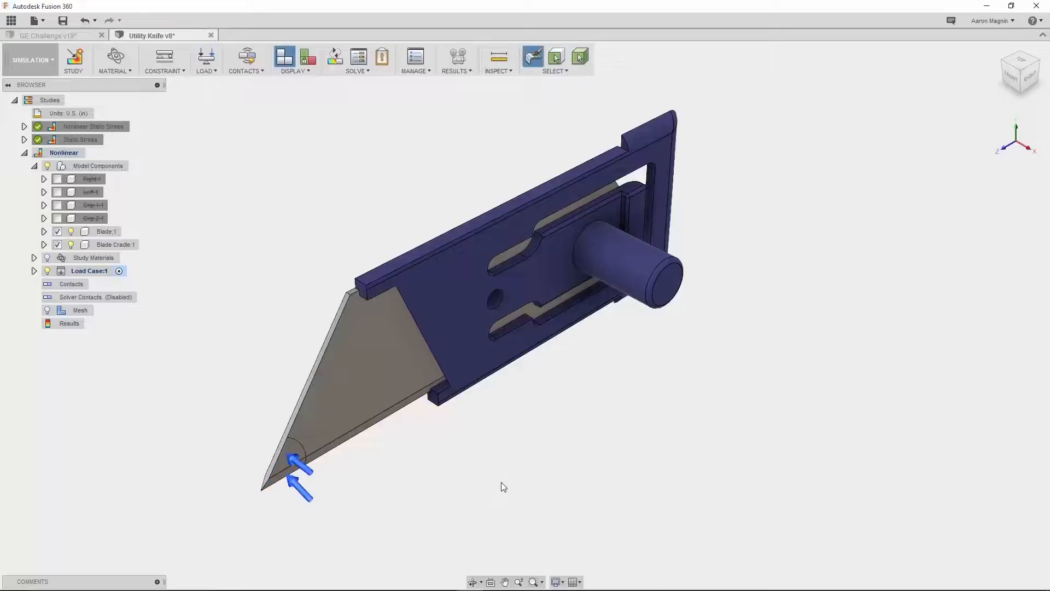
Generate automatic contacts between the blade and cradle with a 0.004 in solids detection tolerance
right_click(70, 285)
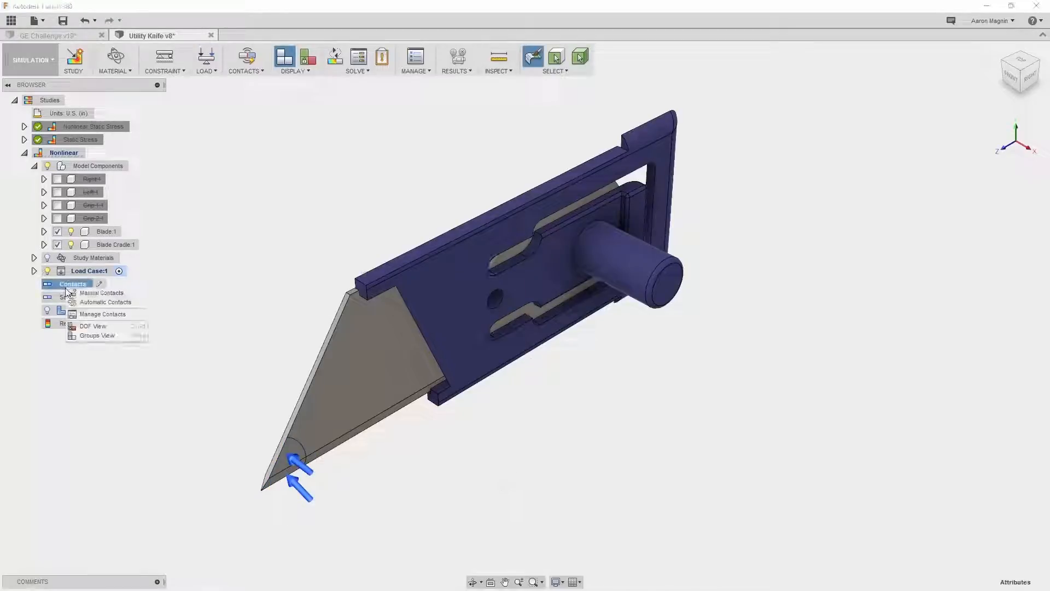
click(74, 299)
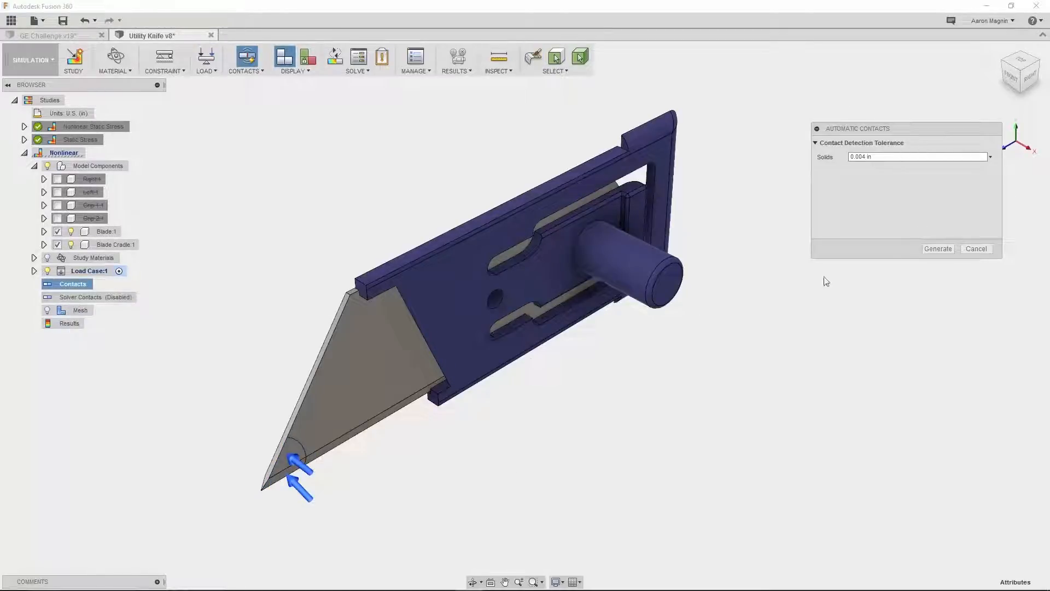
click(928, 252)
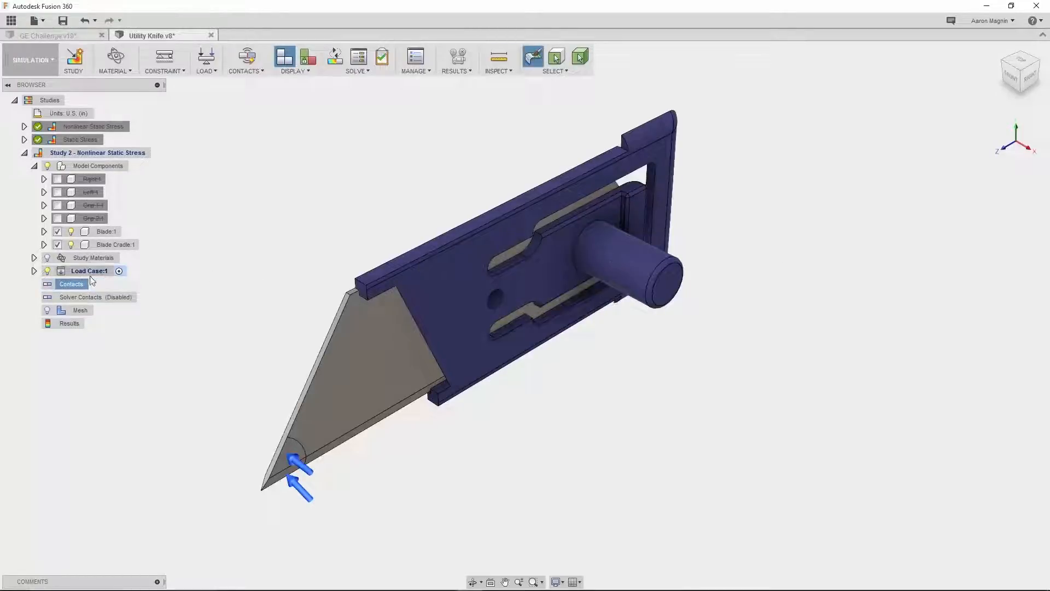
Review contact sets Bonded1 to Bonded3 in the Contacts Manager and the contact types available for Bonded3, leaving without changes
right_click(79, 286)
click(93, 308)
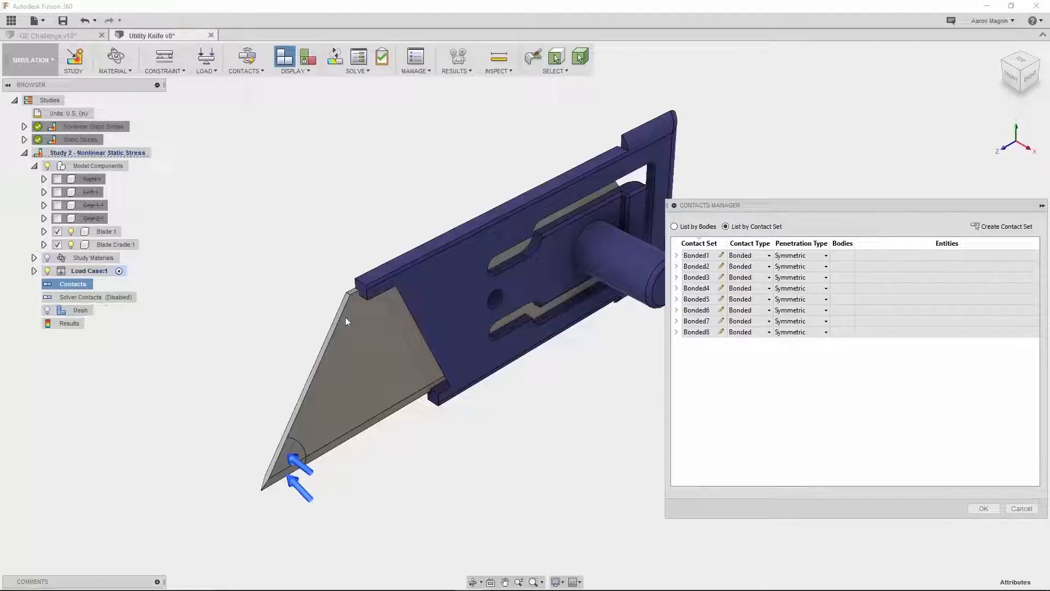
click(697, 256)
click(700, 266)
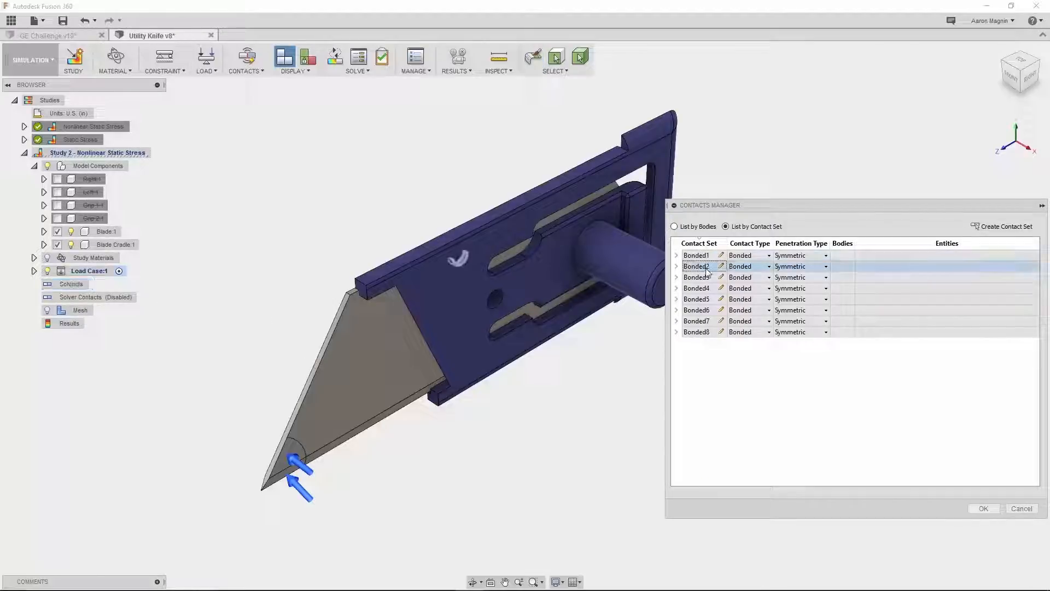
click(706, 278)
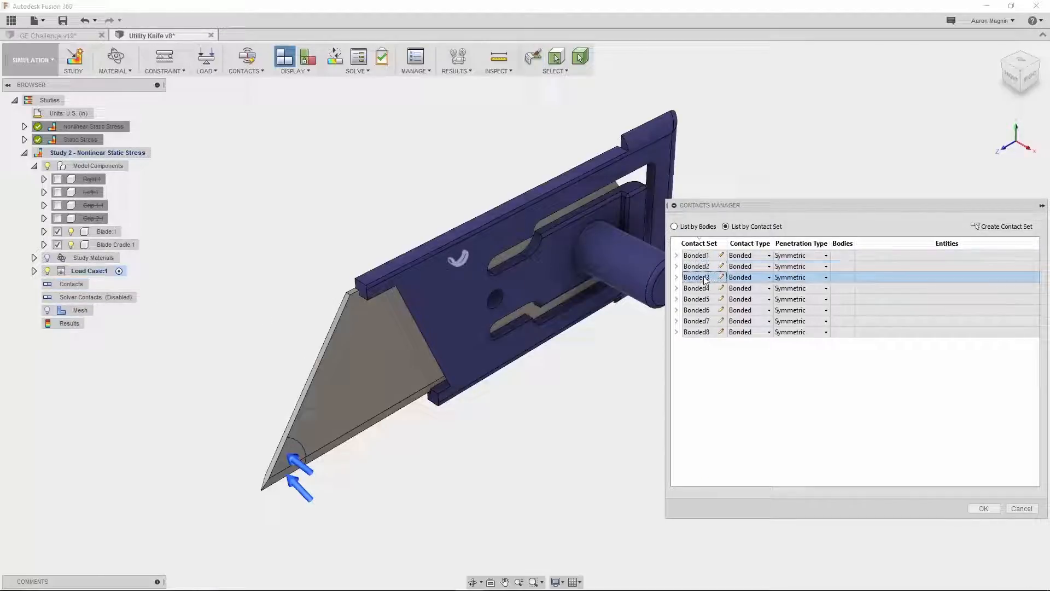
click(769, 278)
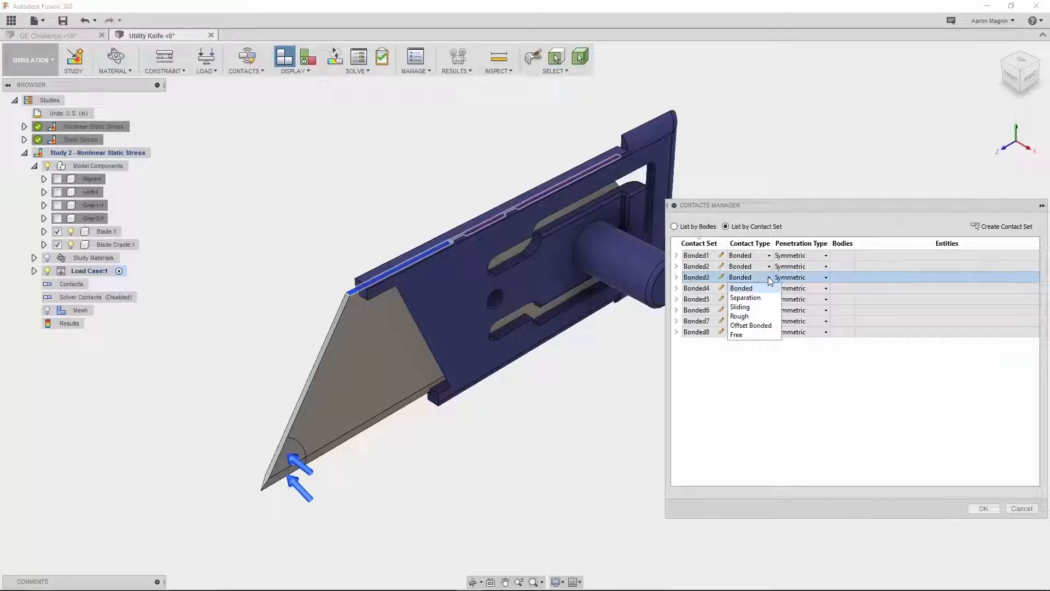
click(1016, 509)
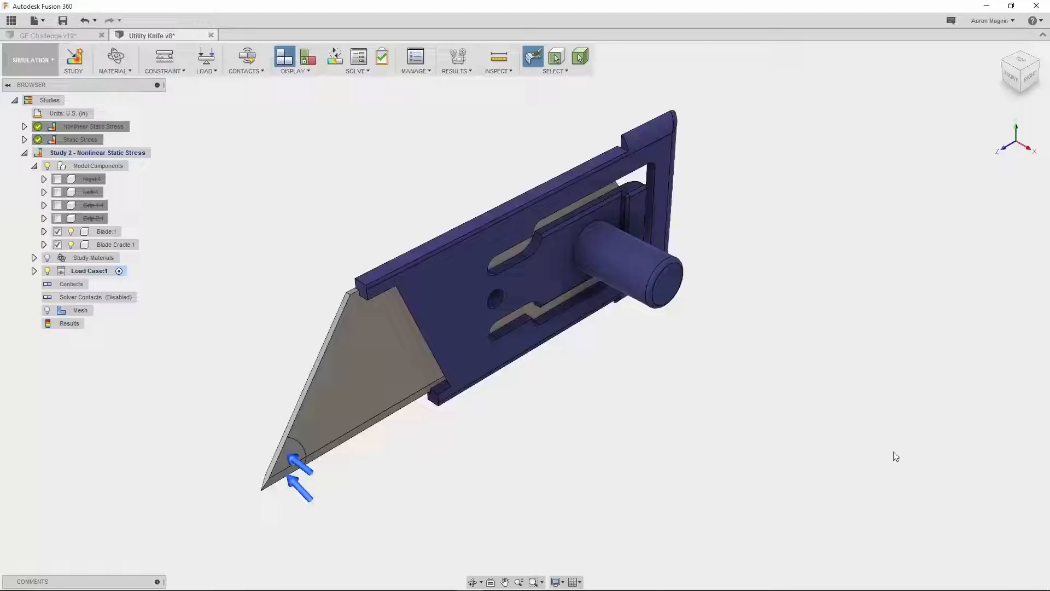
Add a local mesh control to the utility knife's blade
click(414, 71)
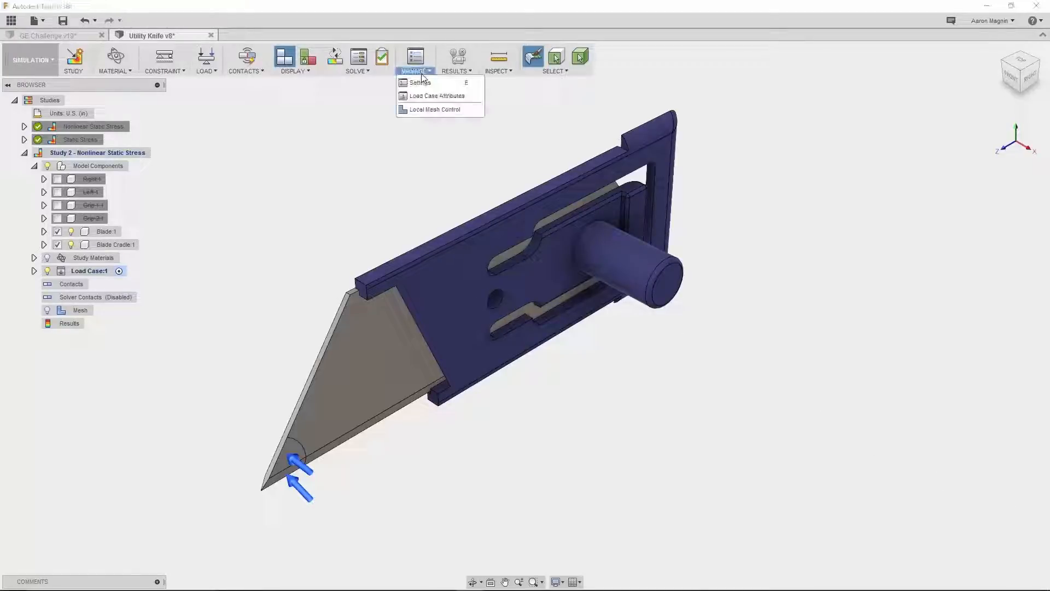
click(426, 110)
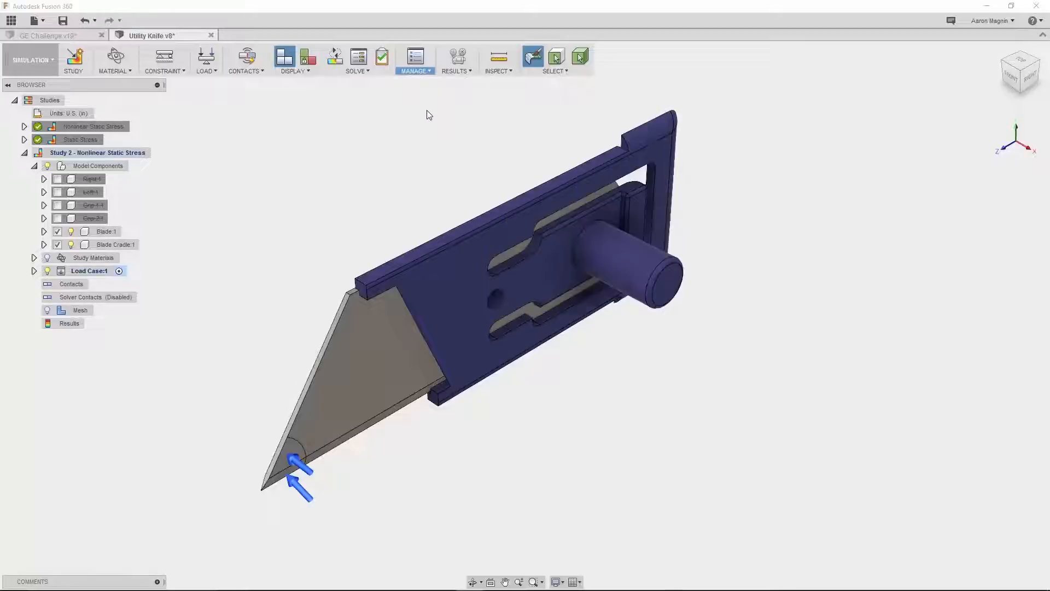
click(293, 416)
key(Return)
drag(222, 417, 336, 512)
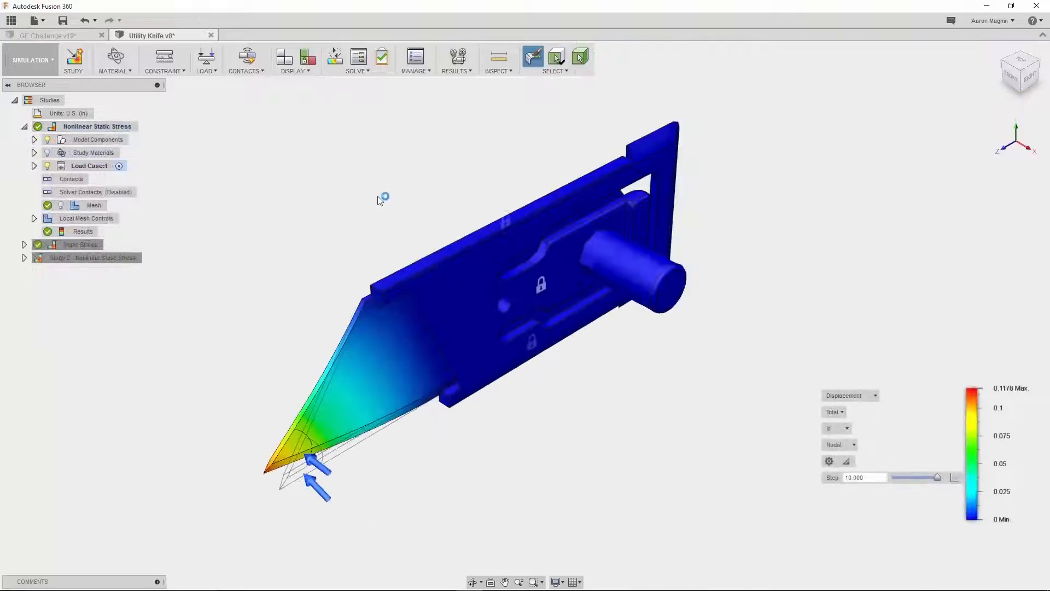
Step through the knife's nonlinear displacement results and plot the maximum Von Mises stress in the Transient Results Plot
mouse_move(937, 478)
mouse_down()
mouse_move(897, 479)
mouse_move(946, 481)
mouse_up()
click(955, 477)
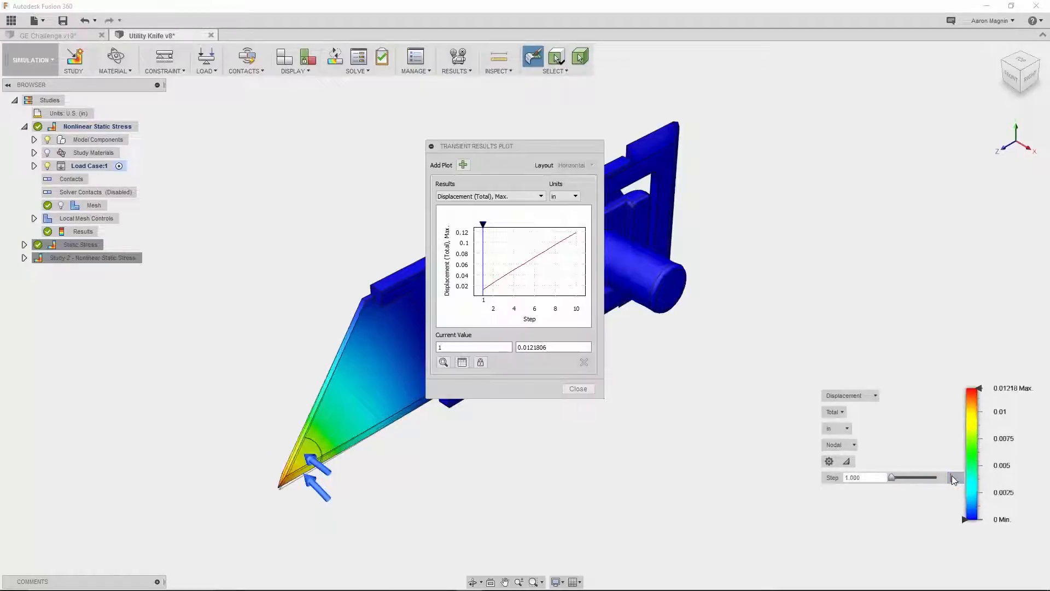
click(535, 200)
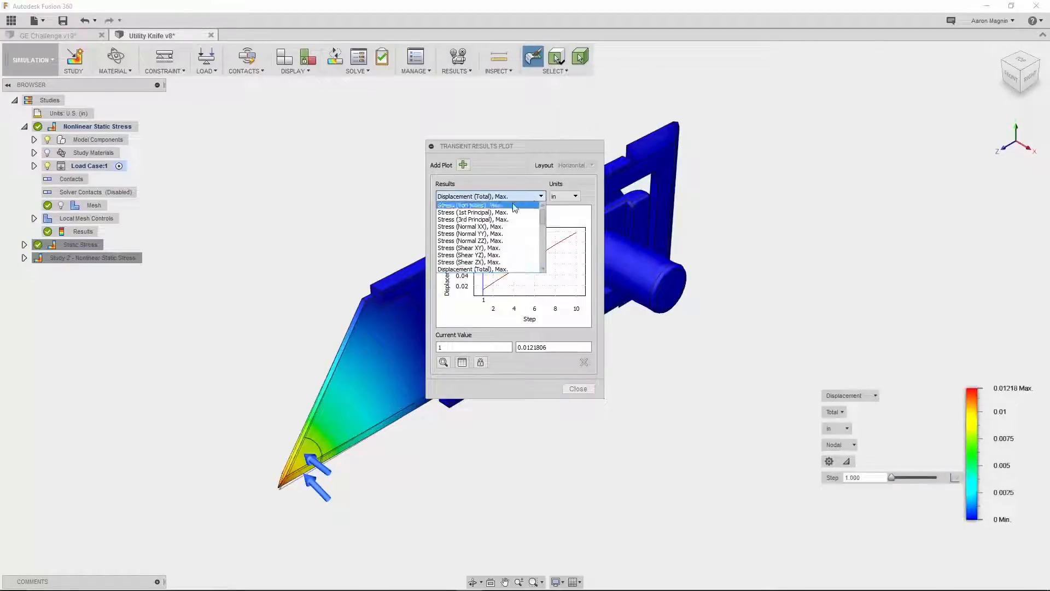
click(514, 208)
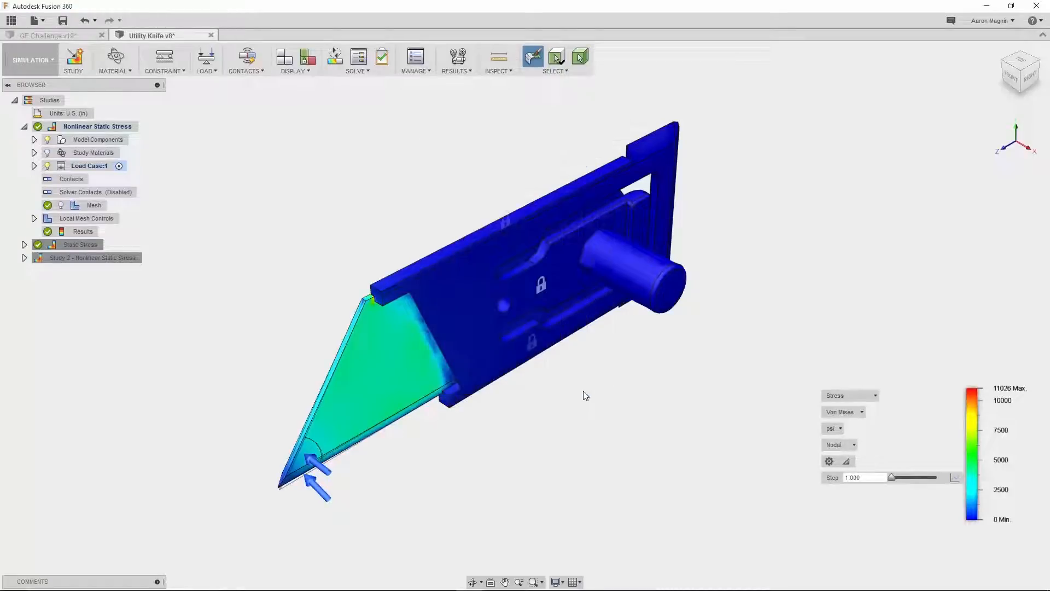
Place five surface probes down the blade face towards its tip to read the Von Mises stress
click(500, 73)
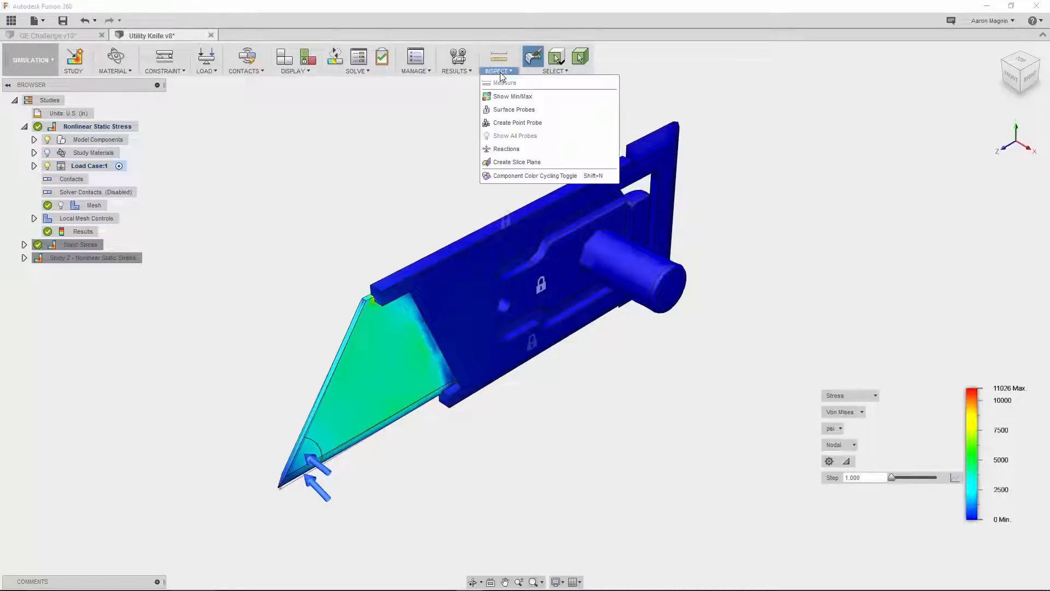
click(503, 110)
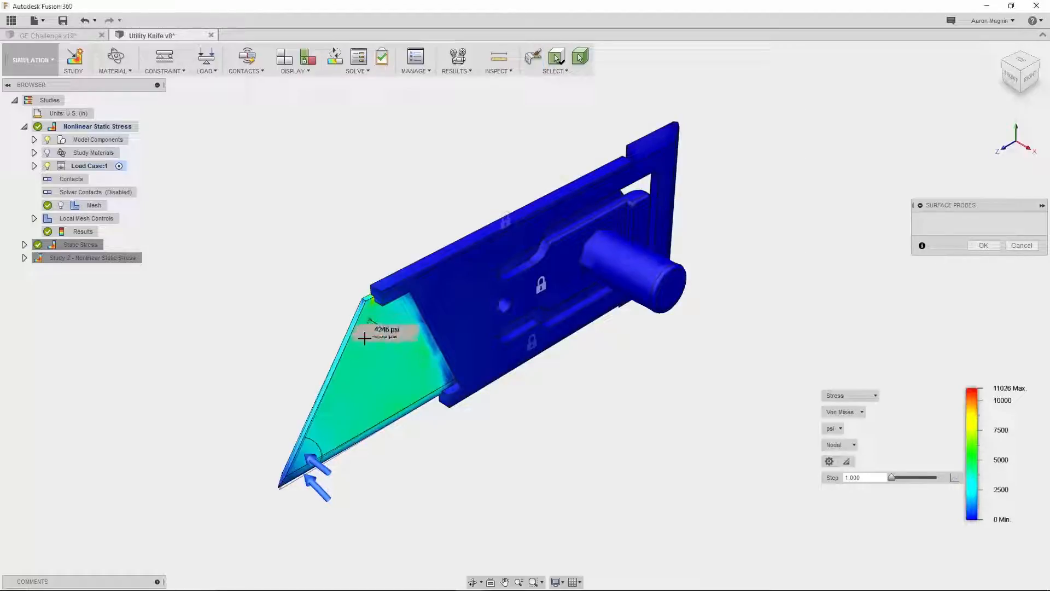
click(370, 319)
click(359, 362)
click(345, 400)
click(331, 432)
click(307, 457)
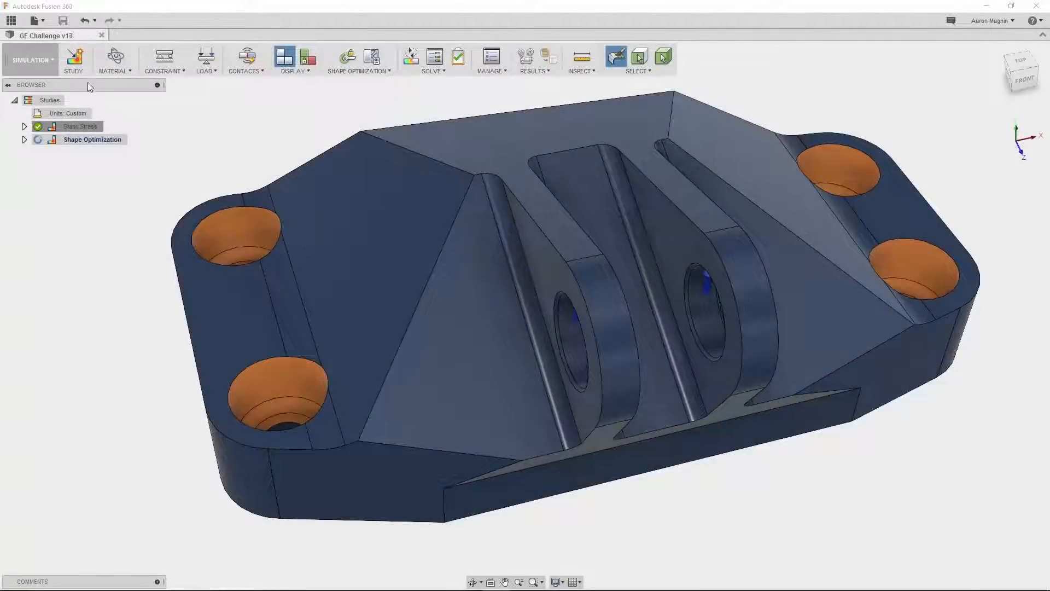
Create a new Shape Optimization (Preview) study for the bracket
click(77, 60)
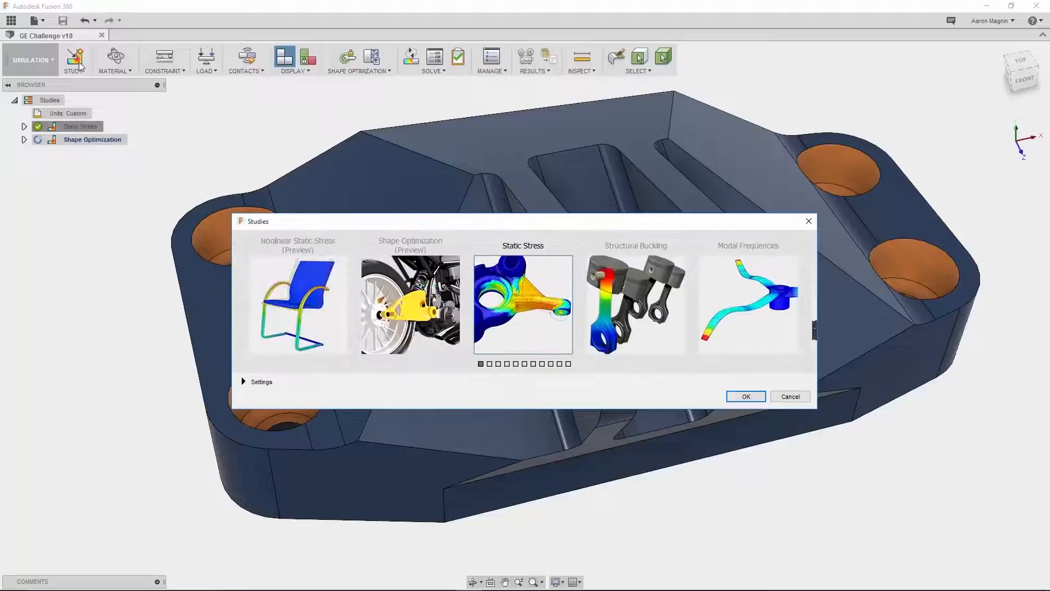
scroll(547, 316, down, 3)
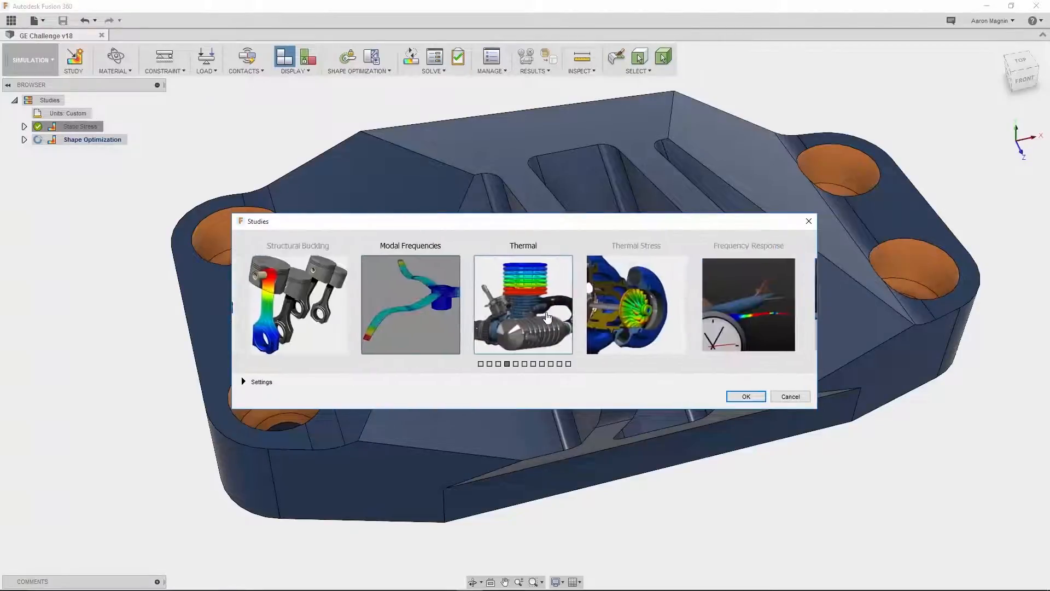
scroll(547, 316, down, 5)
scroll(547, 317, down, 2)
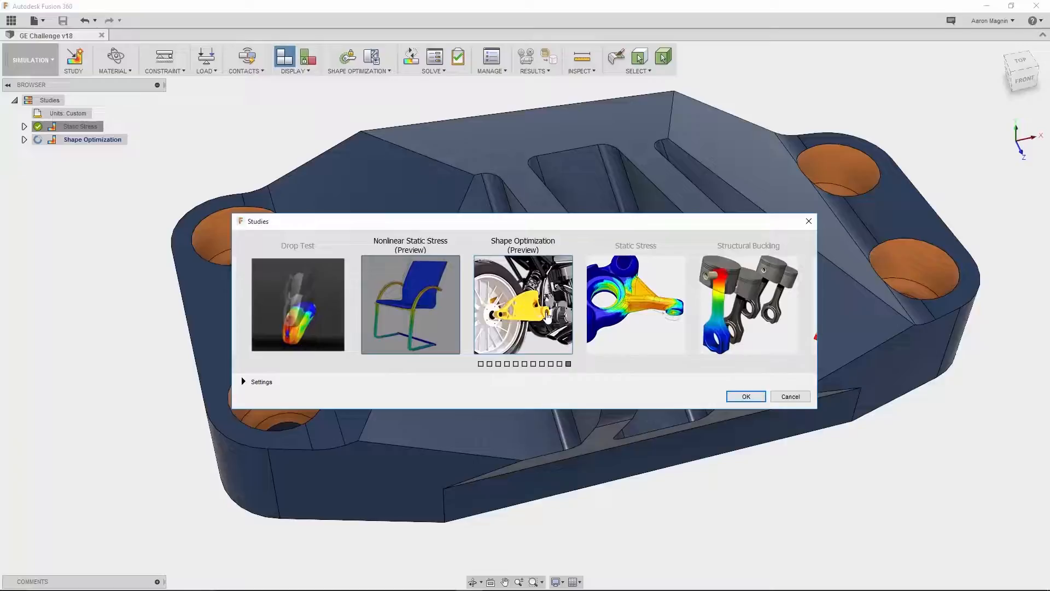
click(733, 397)
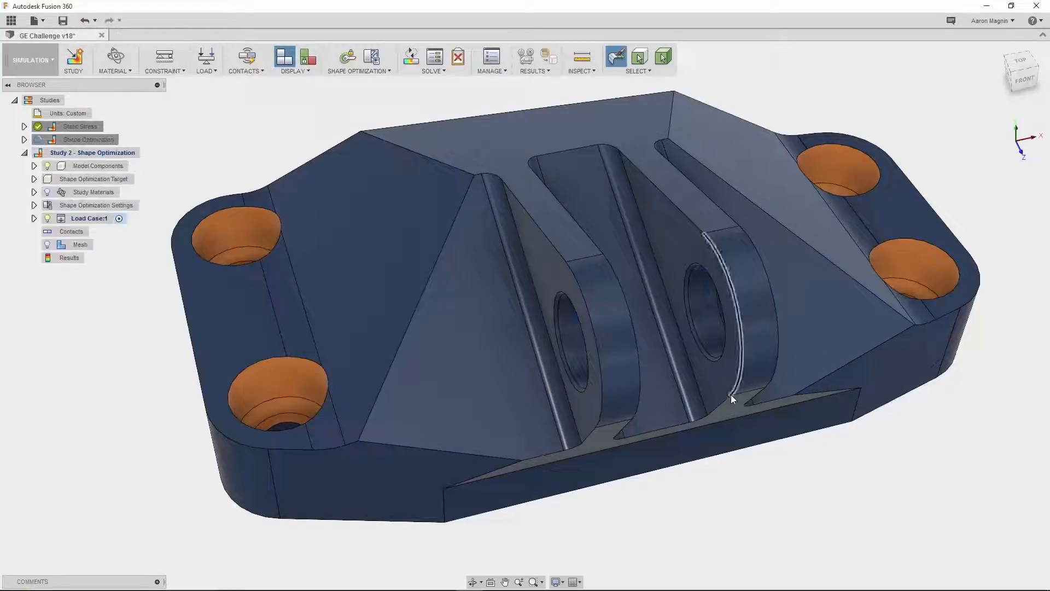
Set the target mass of the new shape optimization study to less than or equal to 20 %
click(34, 218)
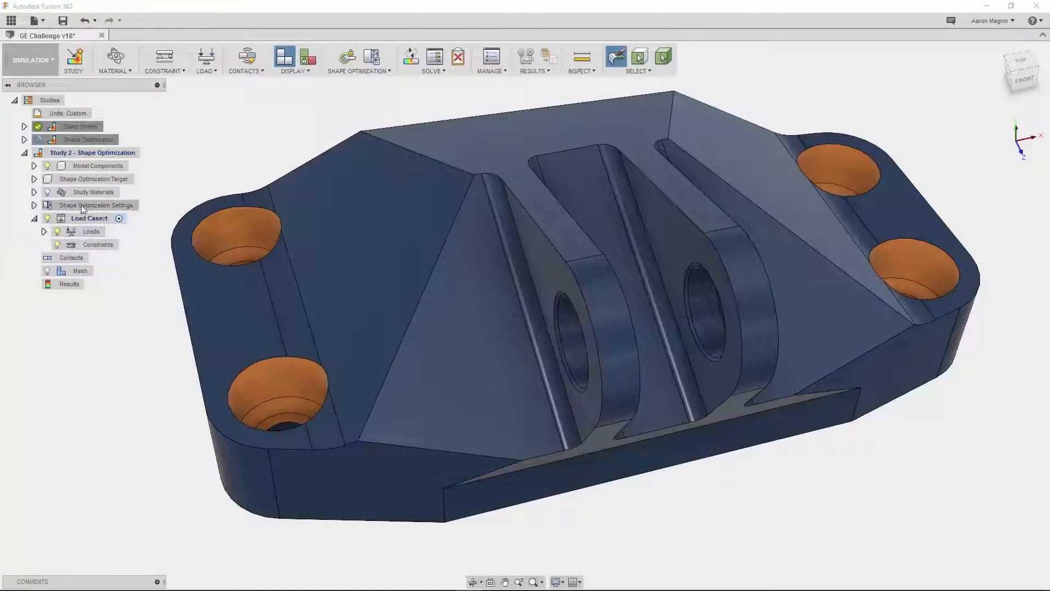
click(33, 205)
double_click(77, 218)
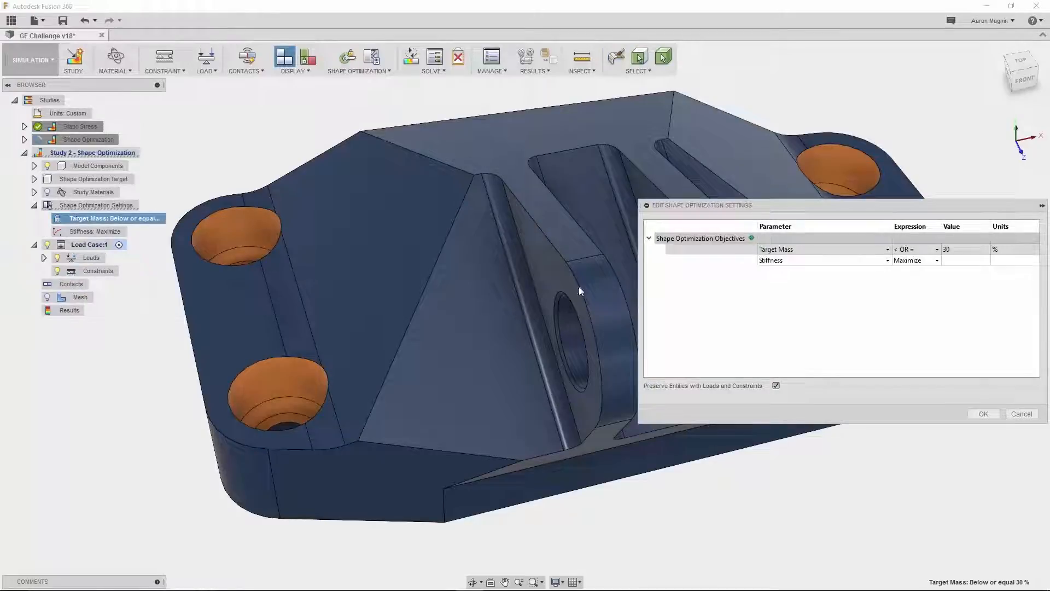
click(953, 249)
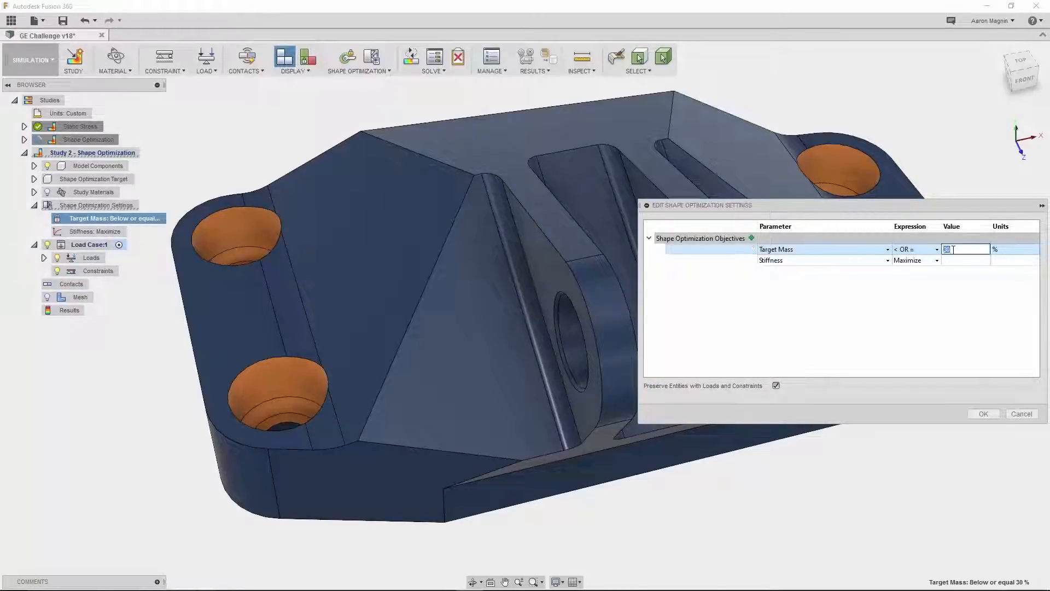
text(20)
click(983, 414)
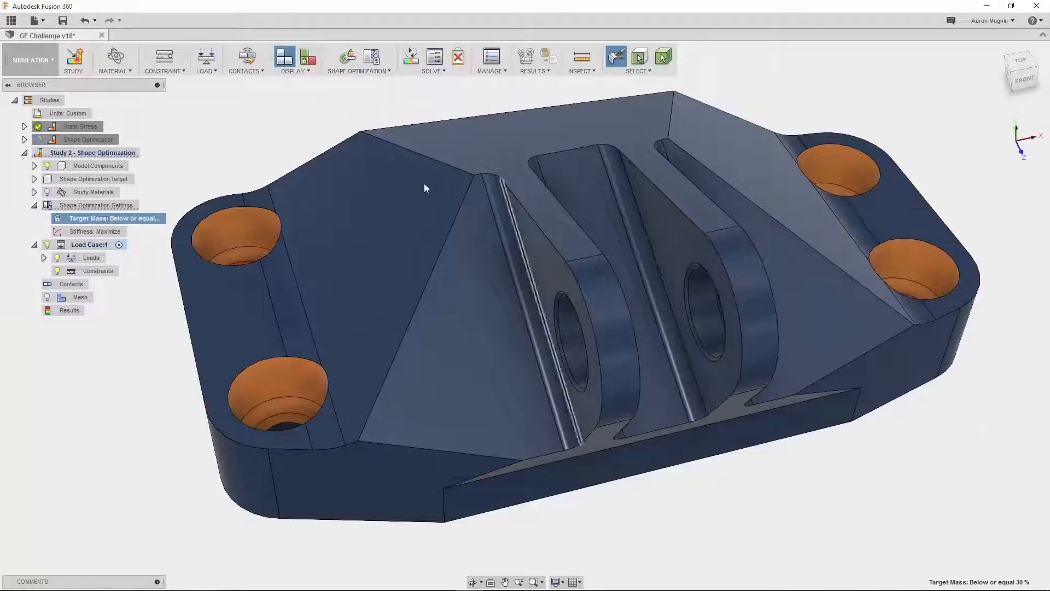
Preserve a cylindrical region around the bracket's rear-left bolt hole, about 31.9 mm long with a radius of about 14.43 mm
click(348, 58)
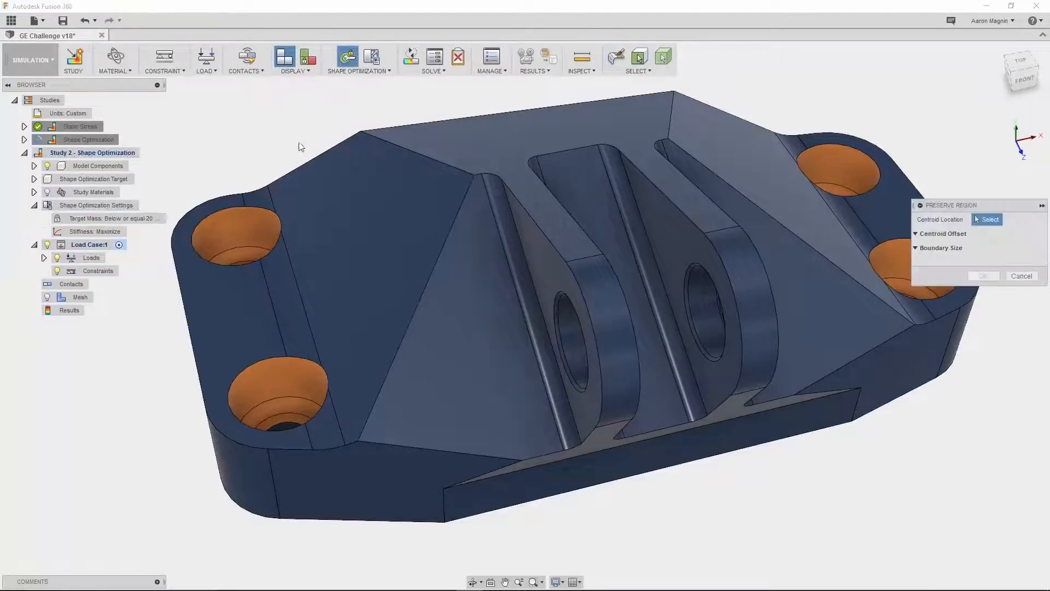
click(246, 217)
drag(244, 288, 246, 337)
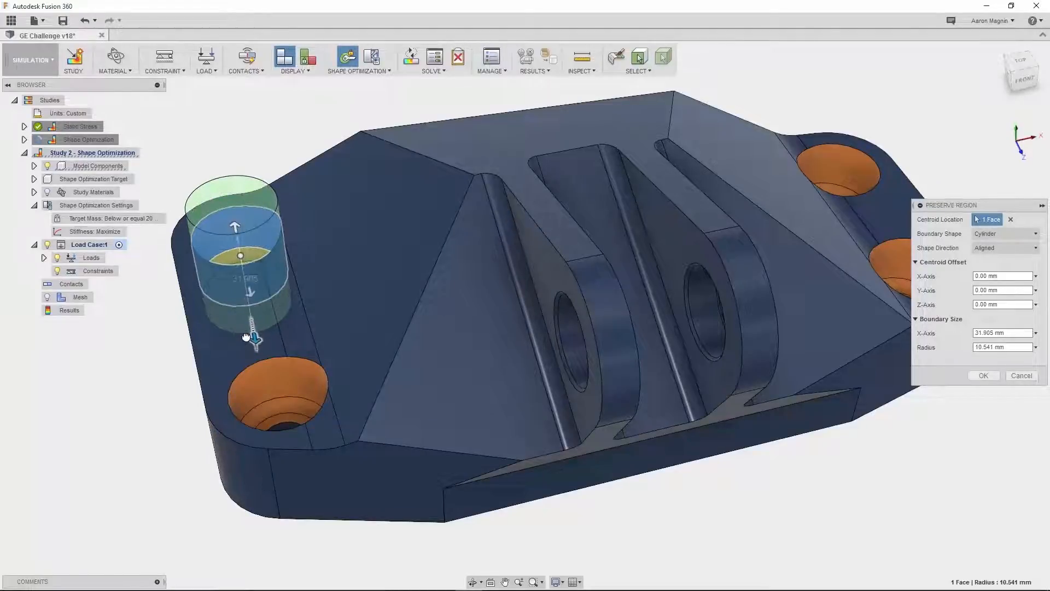
drag(258, 292, 254, 304)
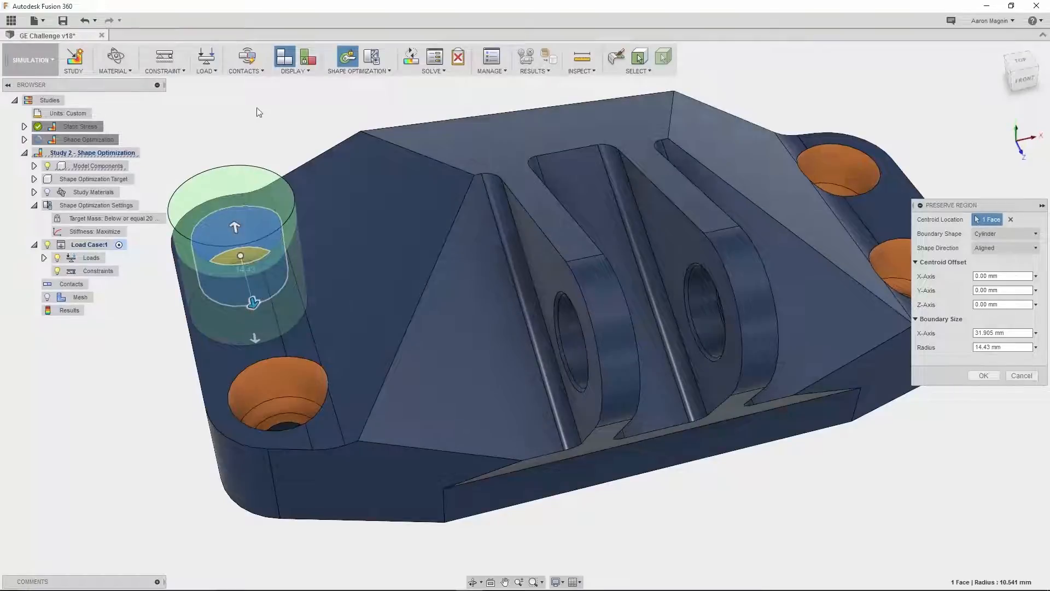
key(Return)
Review the boundary shapes available for a preserve region on the flat face around the two right-hand bolt holes, leaving without creating it
click(346, 60)
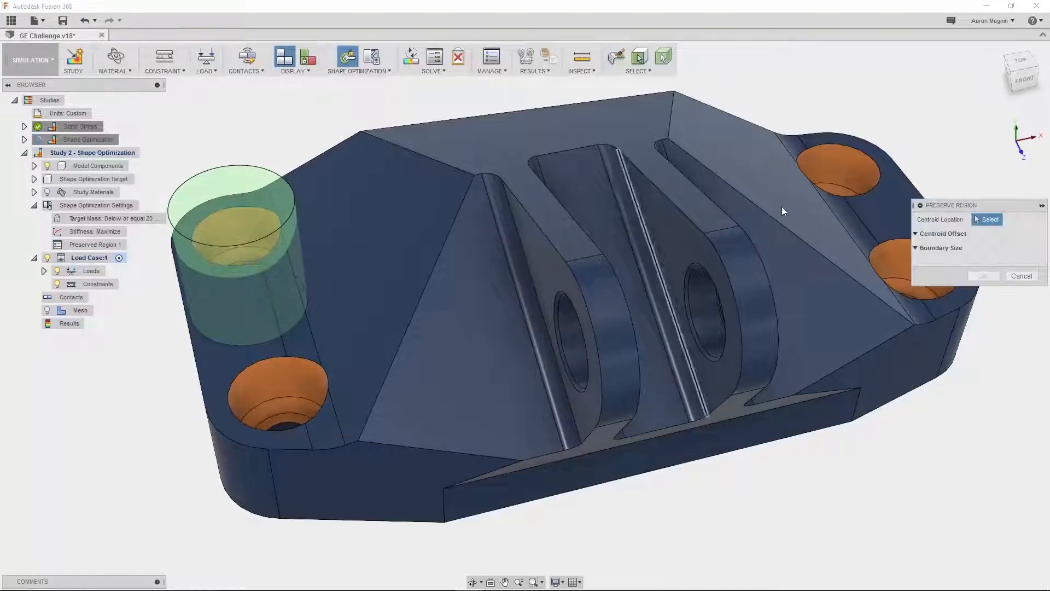
click(877, 211)
click(983, 234)
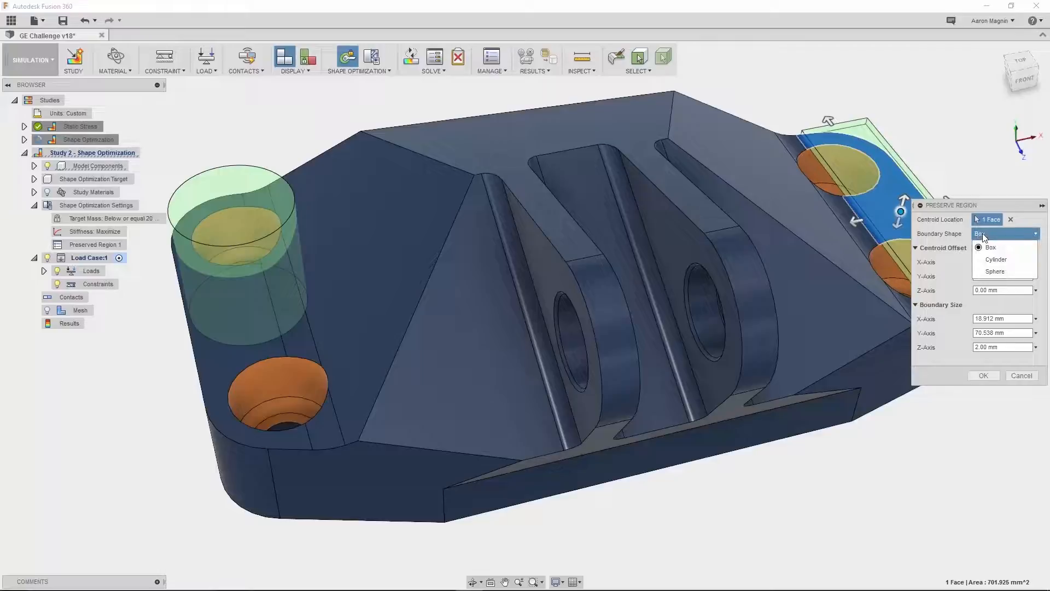
click(983, 237)
click(1015, 375)
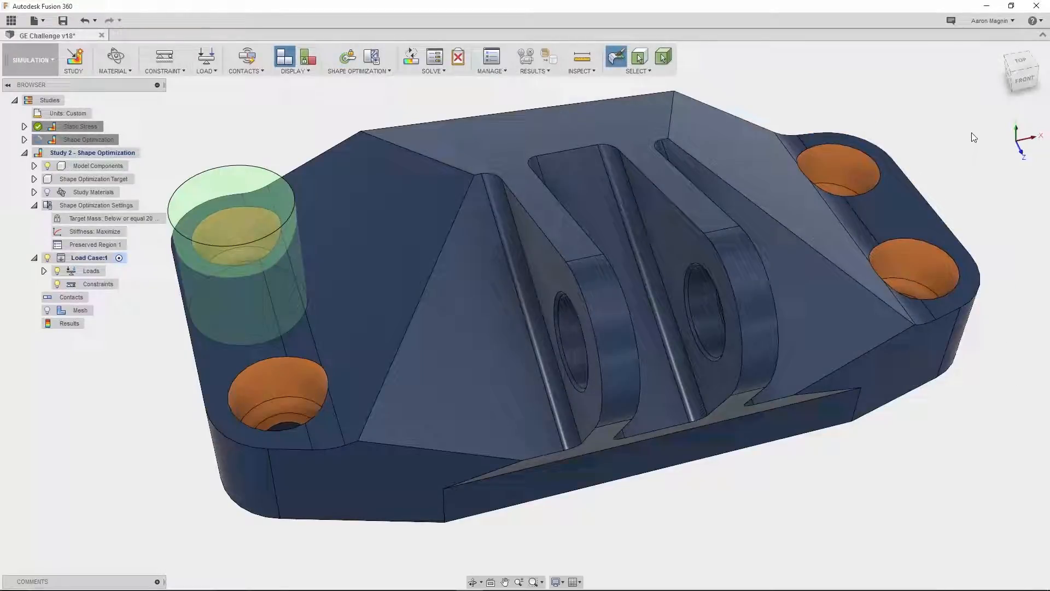
Look through the study videos and tutorials in the simulation Getting Started guide
click(1032, 21)
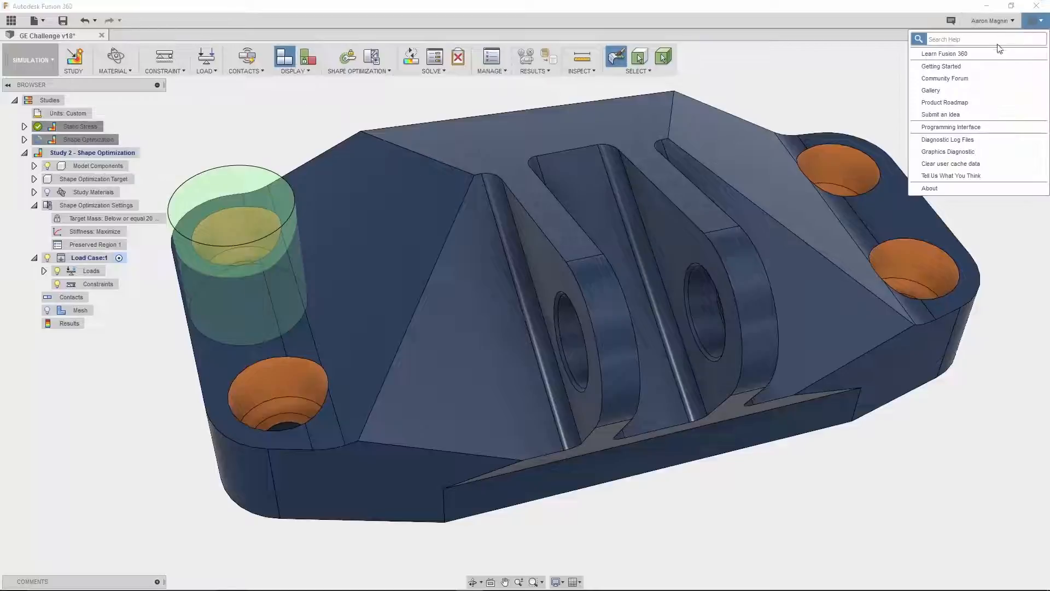
click(977, 66)
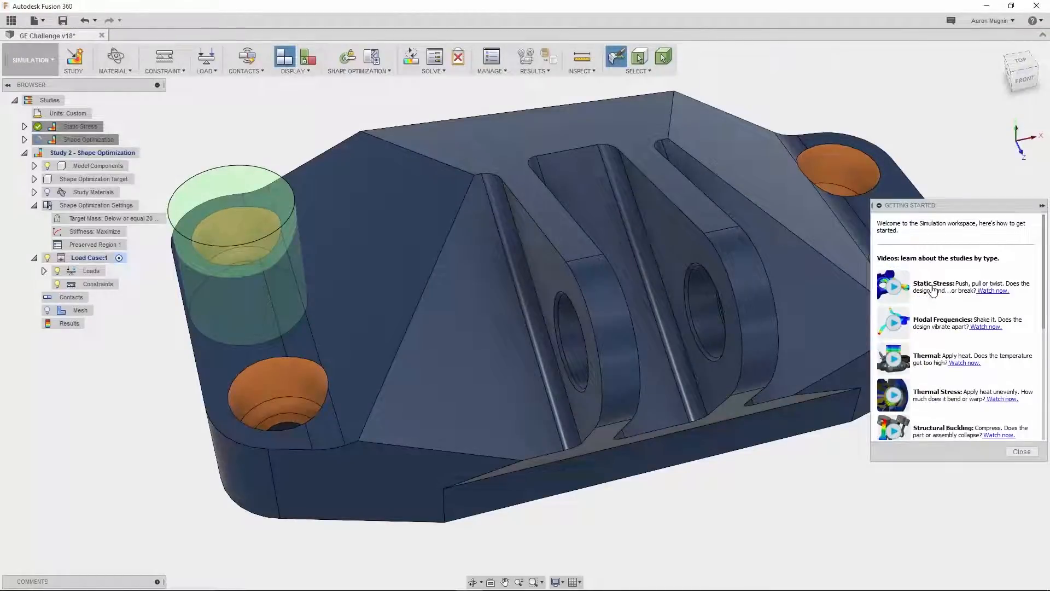
scroll(935, 407, down, 3)
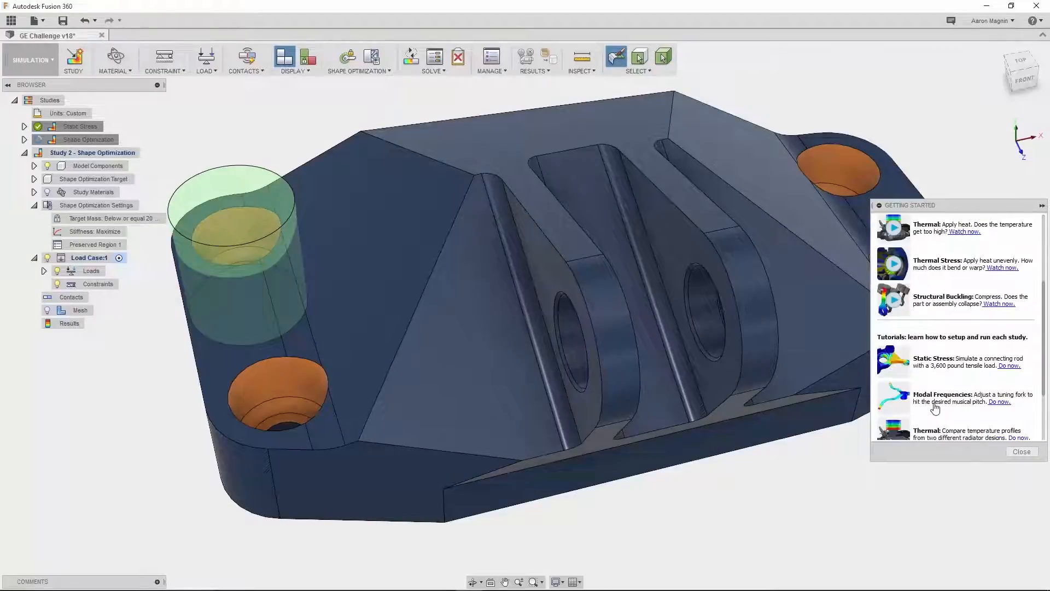
scroll(936, 408, down, 2)
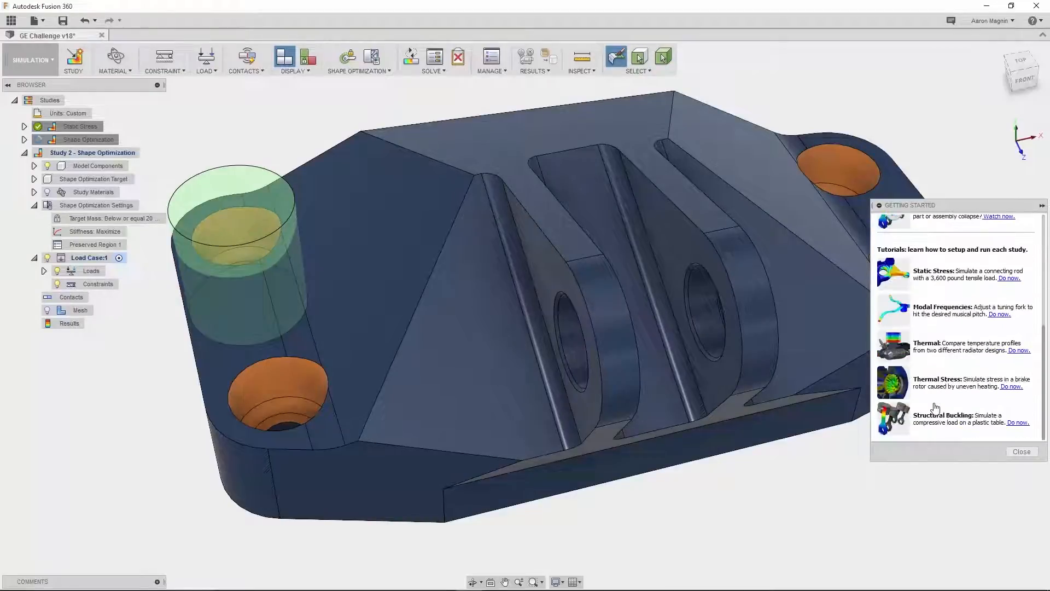
click(1019, 452)
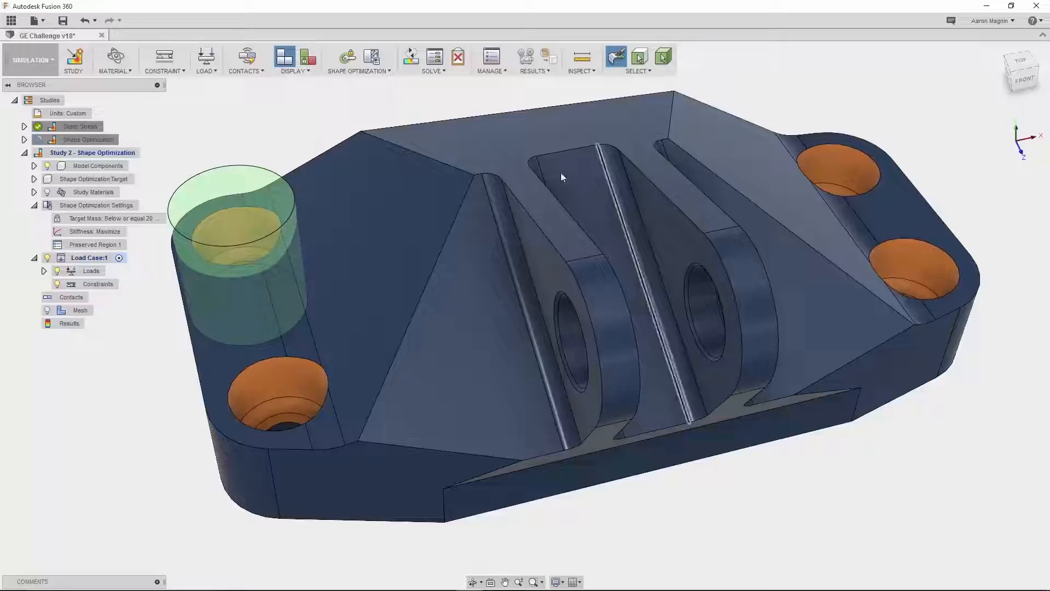
Load the completed GE Challenge shape optimization results and adjust the load path criticality threshold
click(437, 58)
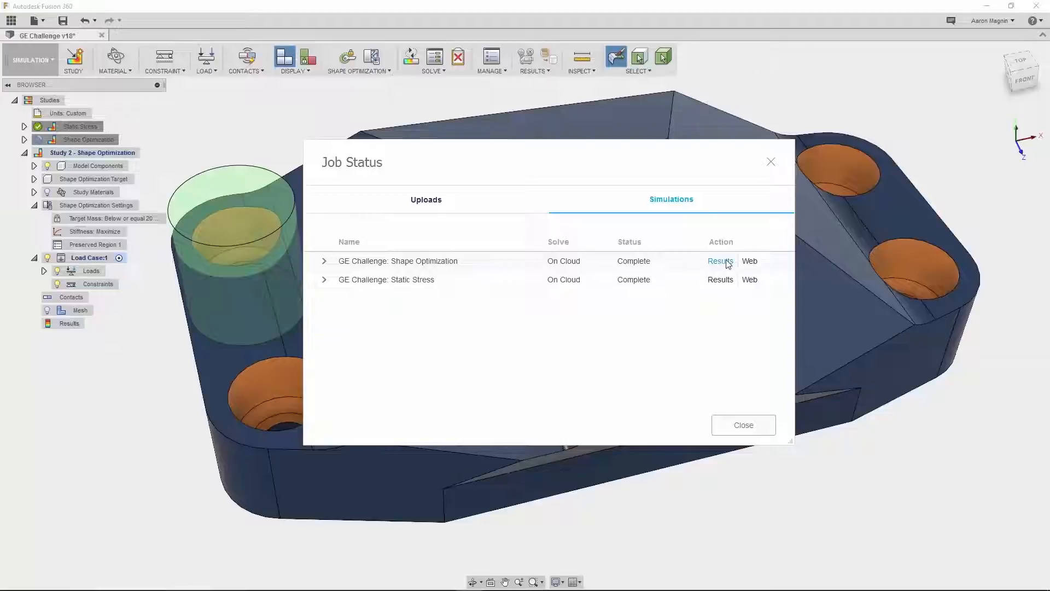
click(720, 261)
mouse_move(965, 454)
mouse_down()
mouse_move(965, 510)
mouse_move(965, 410)
mouse_move(969, 454)
mouse_up()
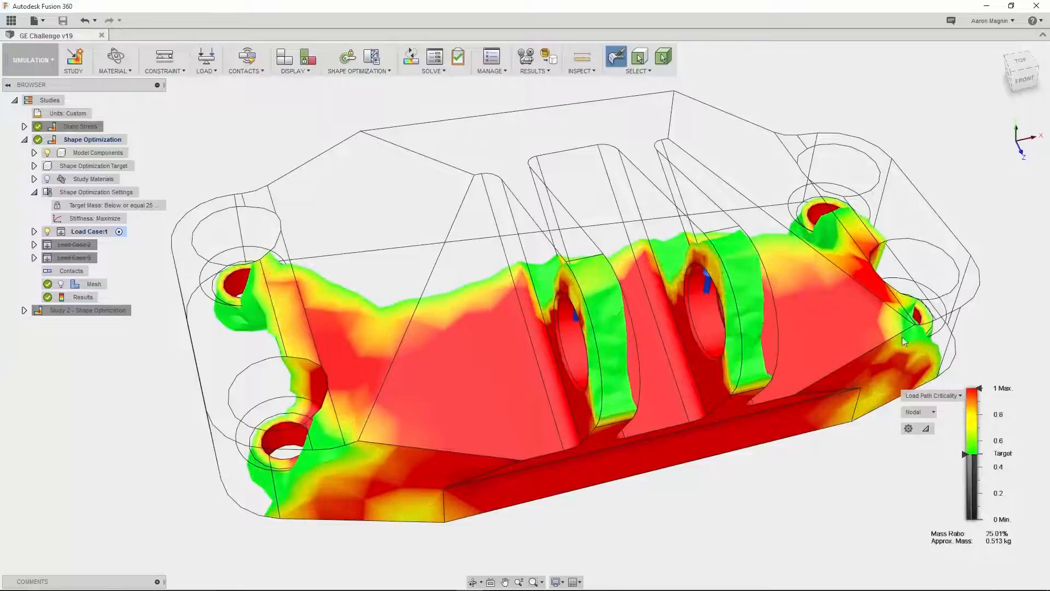
click(548, 57)
click(984, 261)
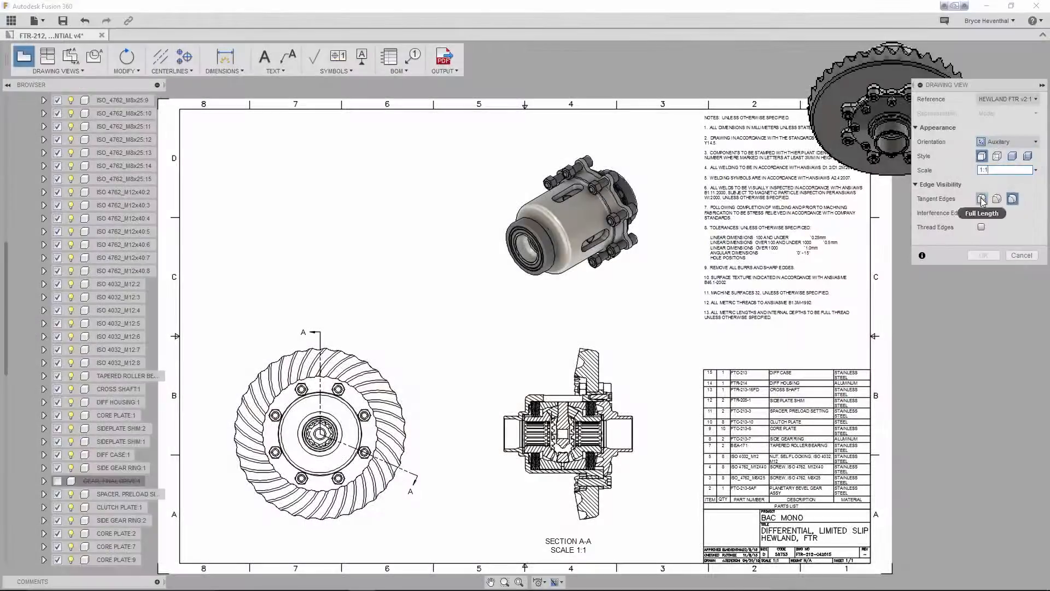
Place the 1:1 auxiliary view with full-length tangent edges above the front view and begin dimensioning from its upper edge
click(982, 201)
click(320, 206)
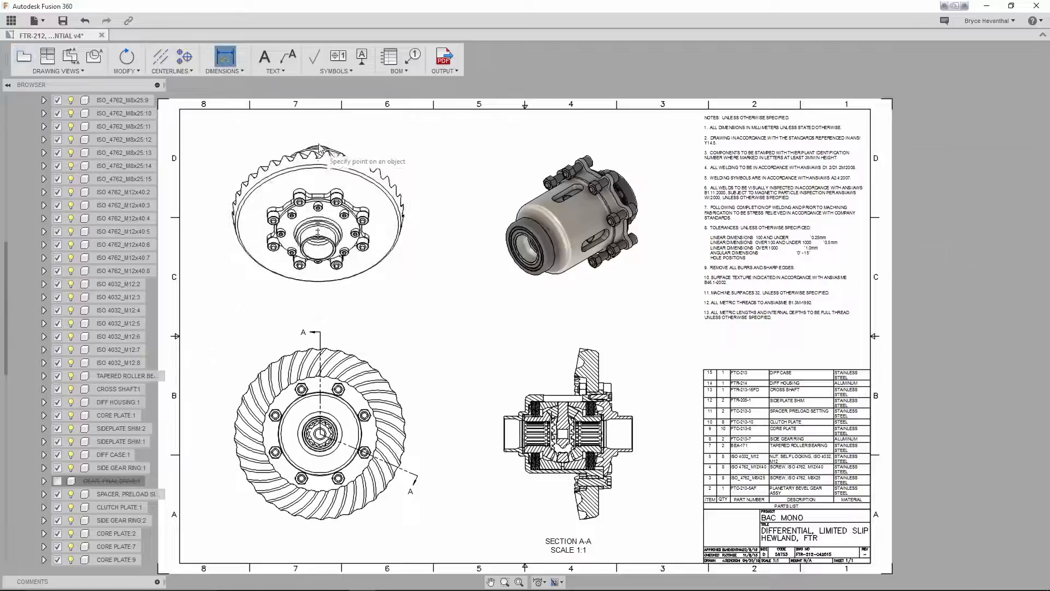
click(319, 146)
click(448, 176)
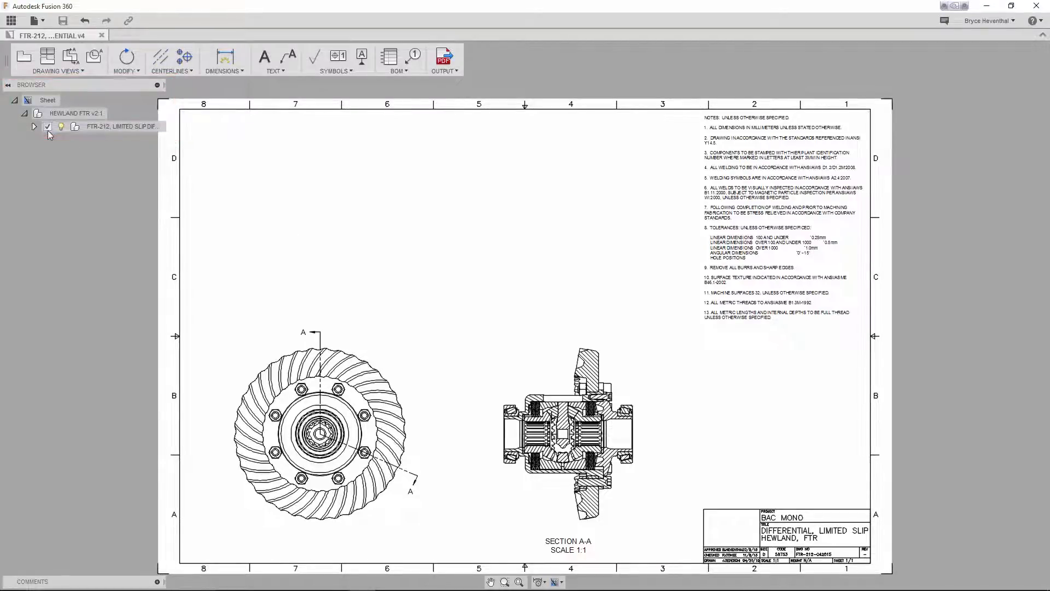
Place a top-oriented base view referencing HEWLAND FTR v2:1 at 1:1 scale above the front view of the differential
click(34, 126)
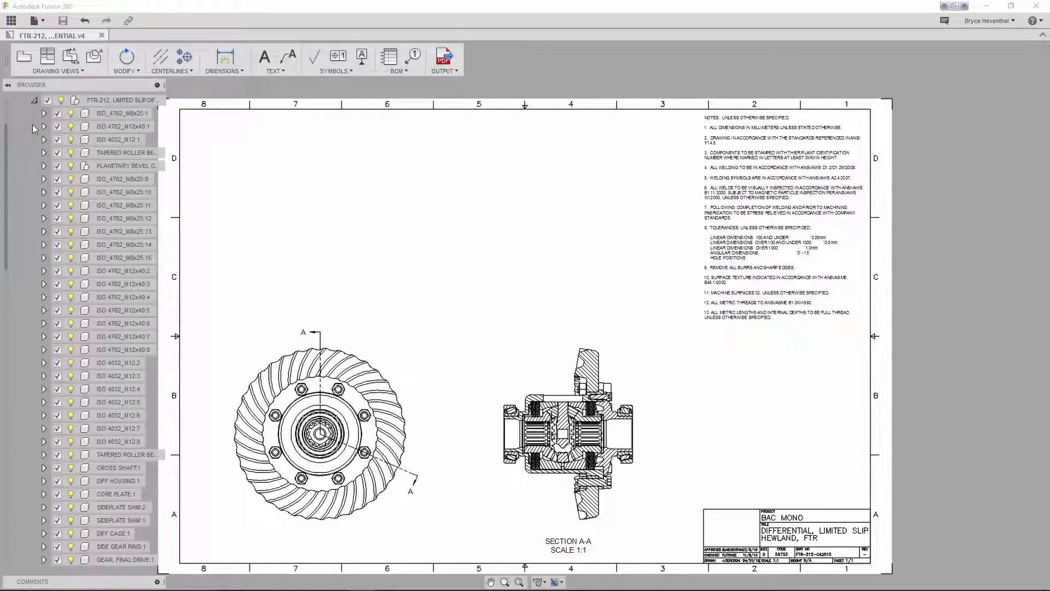
click(34, 101)
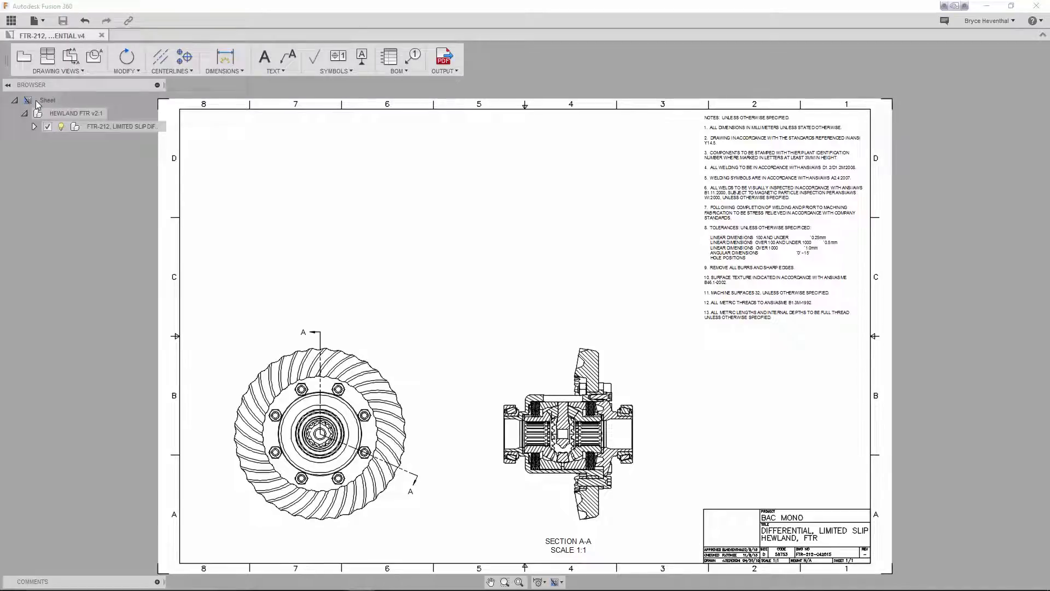
click(24, 59)
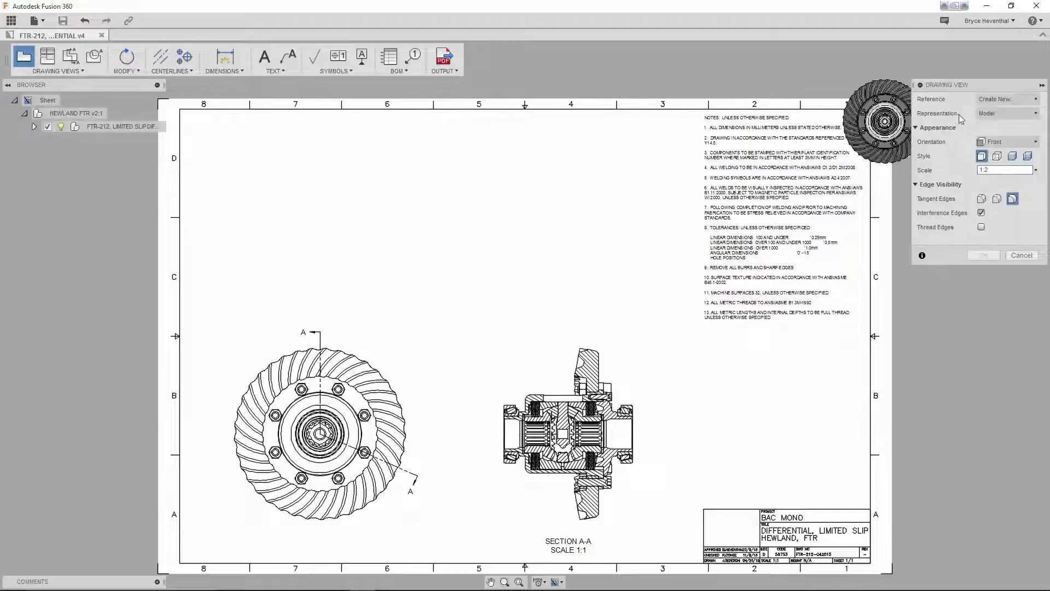
click(993, 102)
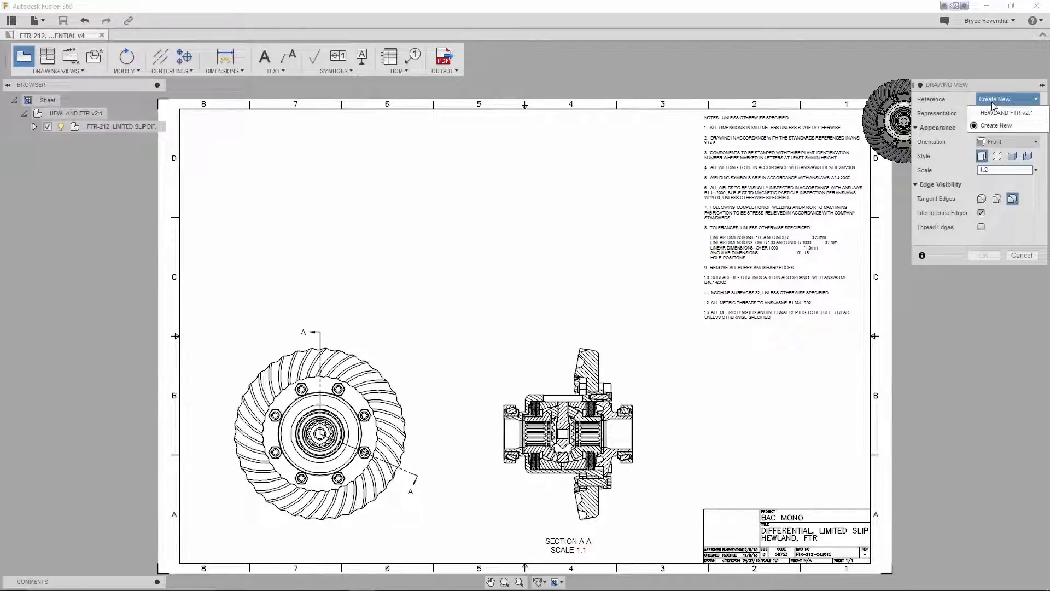
click(999, 113)
click(1010, 142)
click(1001, 160)
click(1036, 170)
click(1018, 186)
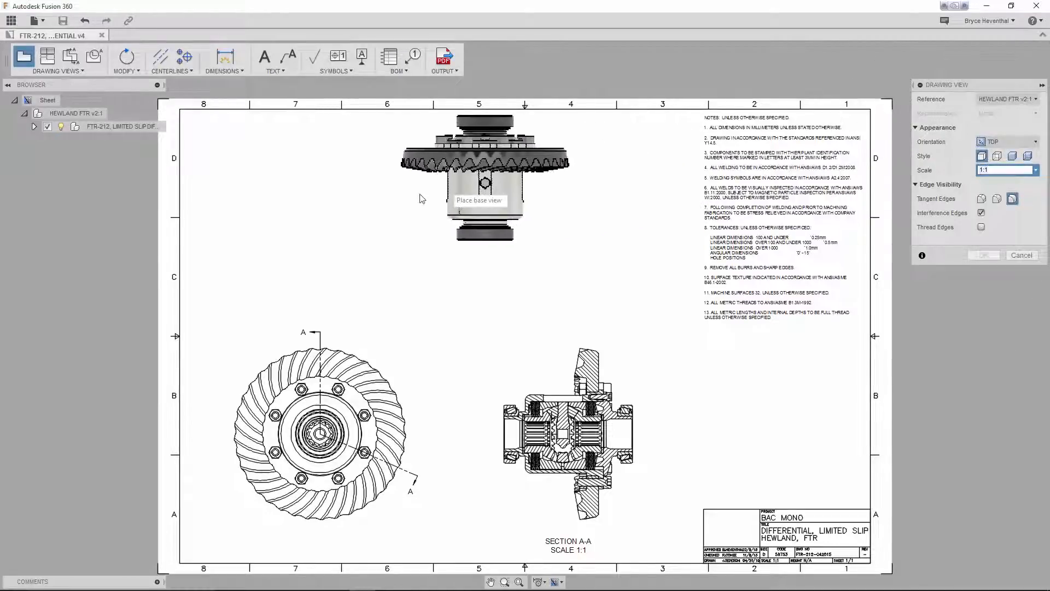
click(317, 233)
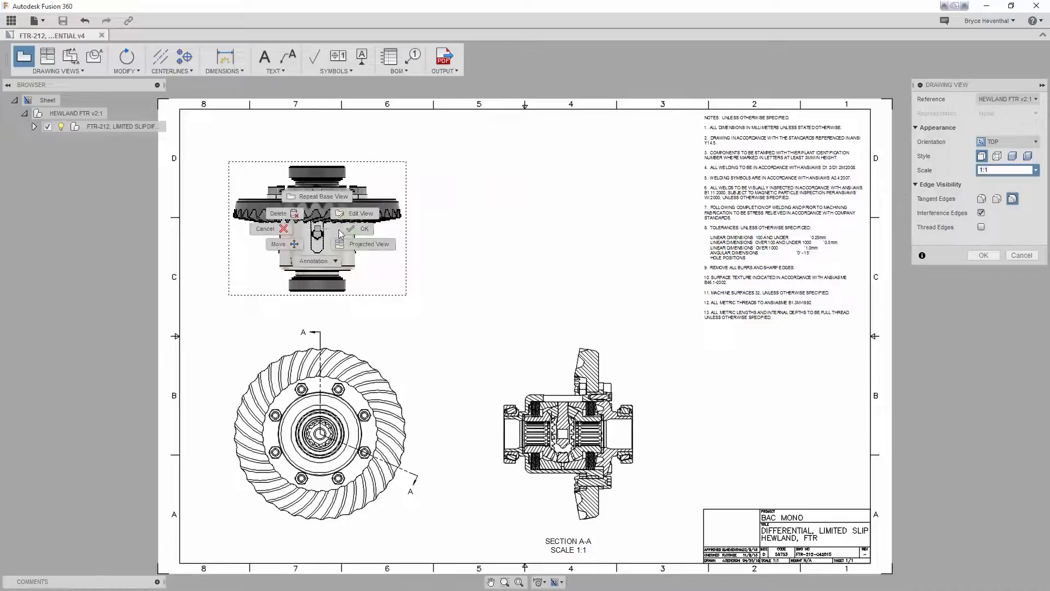
key(Return)
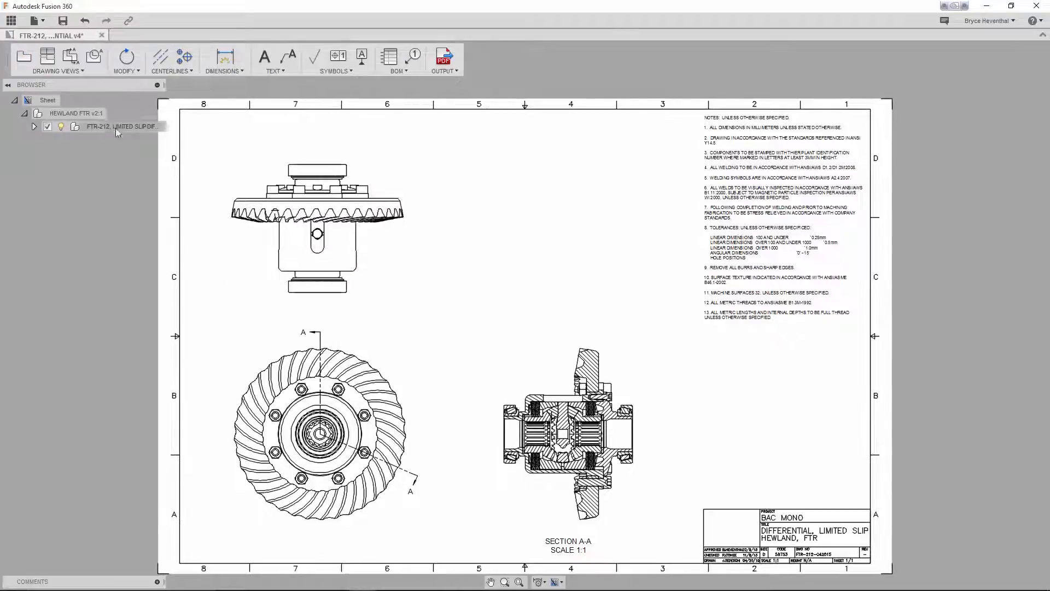
Exclude both tapered roller bearings of the limited slip differential from the drawing views
click(34, 126)
click(57, 153)
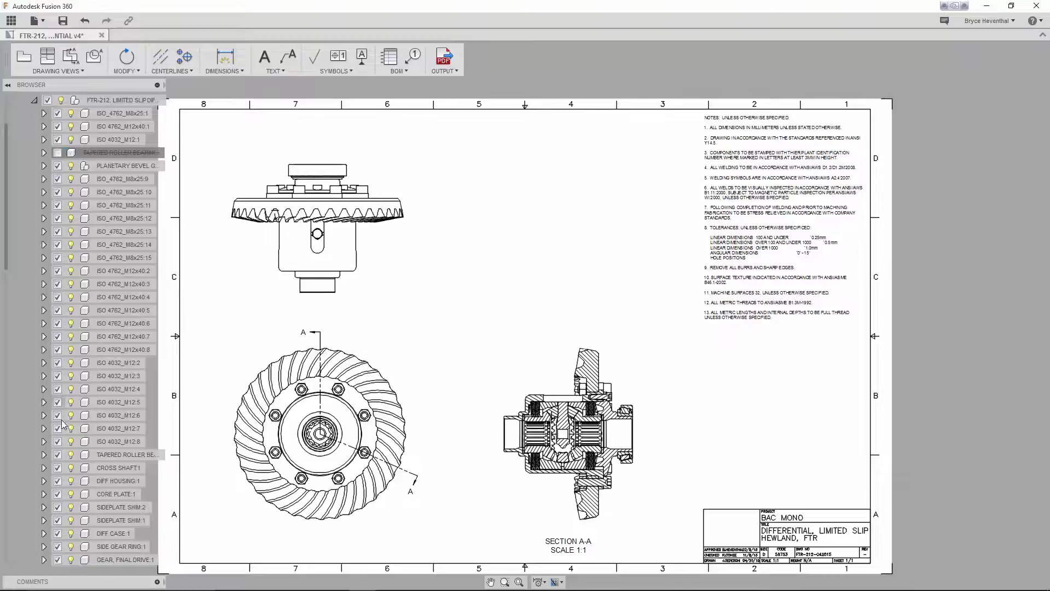
click(58, 454)
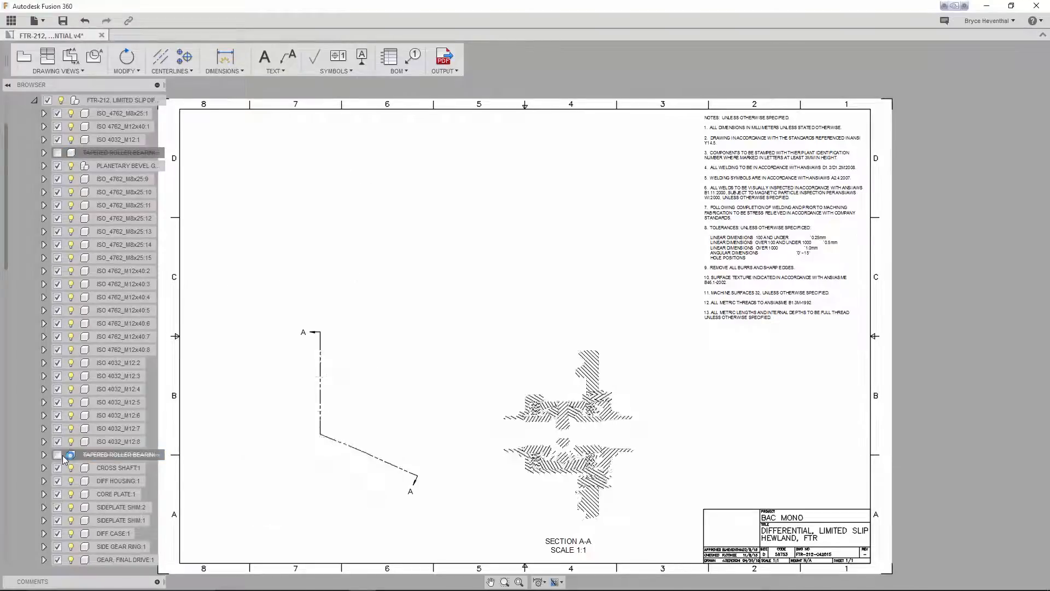
click(34, 100)
Place a shaded NE Isometric base view at 1:1 scale, using a newly created reference, above section view A-A
click(22, 68)
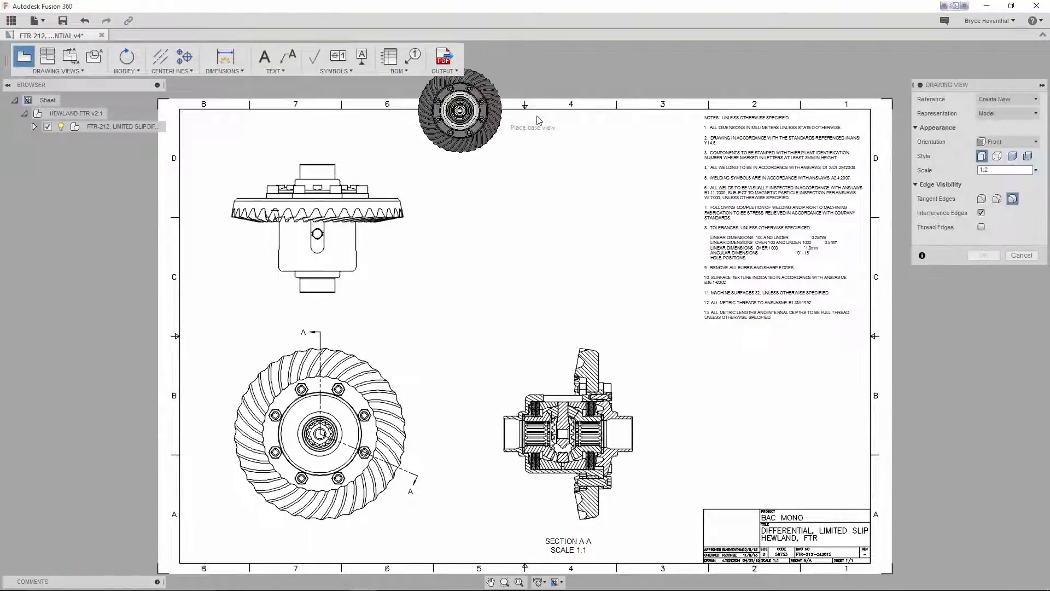
click(1007, 142)
click(1001, 314)
click(1005, 170)
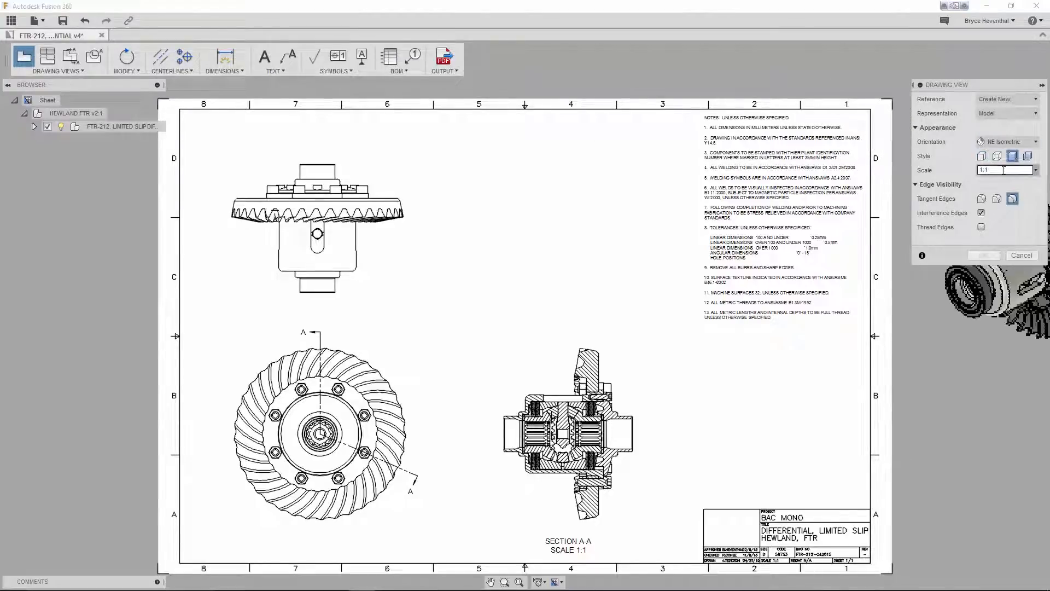
click(572, 223)
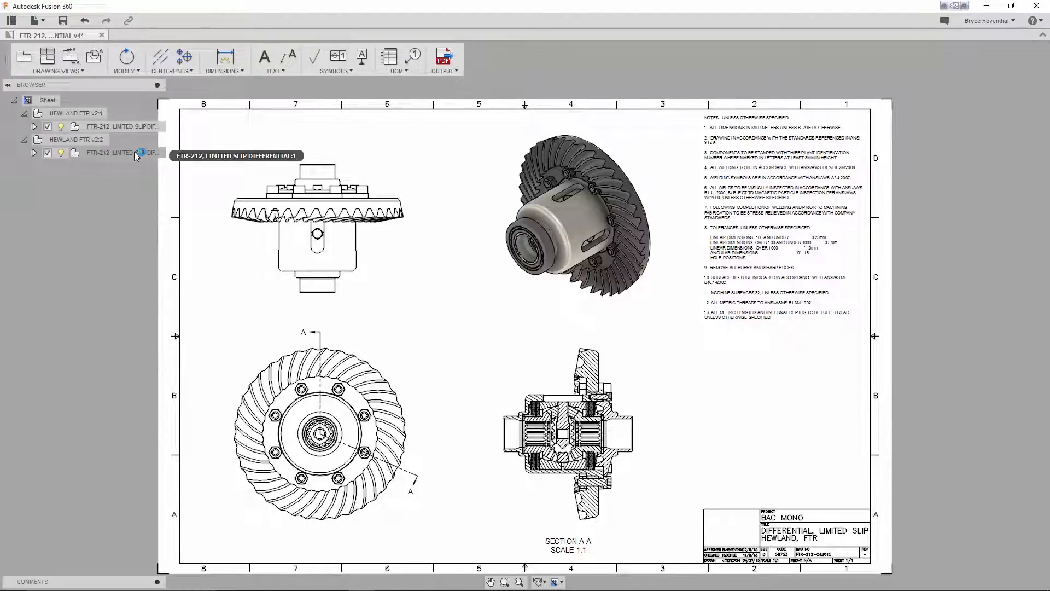
Create a parts list from the shaded isometric view and place it directly above the title block
click(387, 59)
click(560, 231)
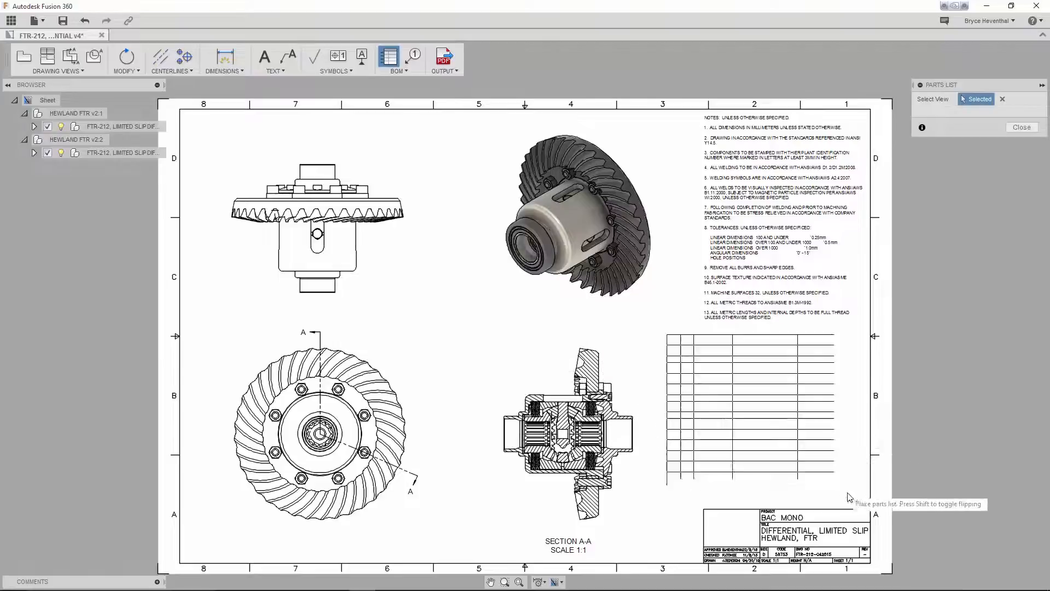
click(868, 507)
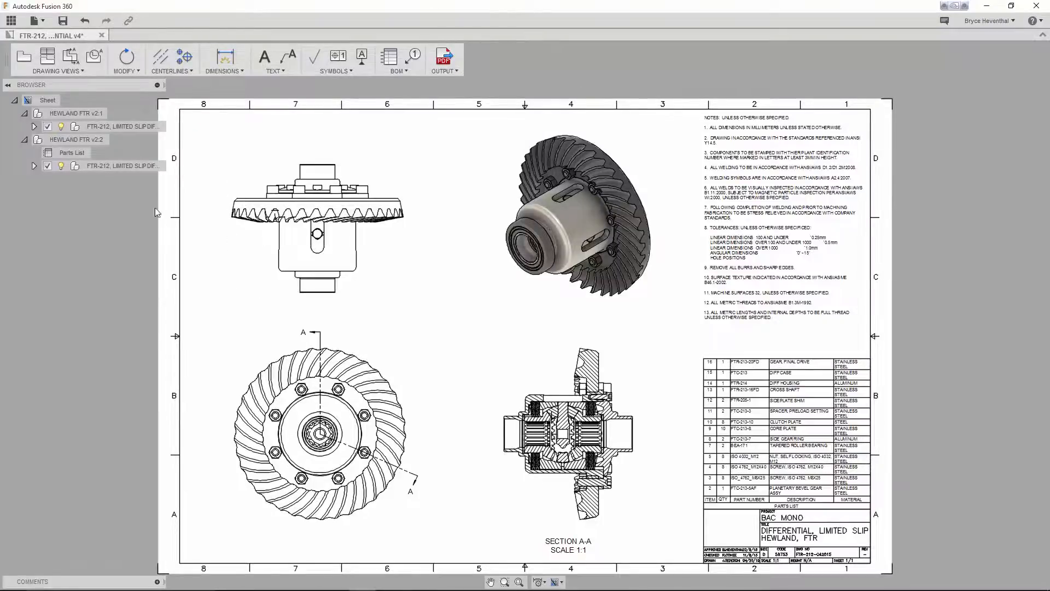
Hide the final drive gear under the HEWLAND FTR v2:2 reference, and suppress it there to remove it from the parts list
click(34, 166)
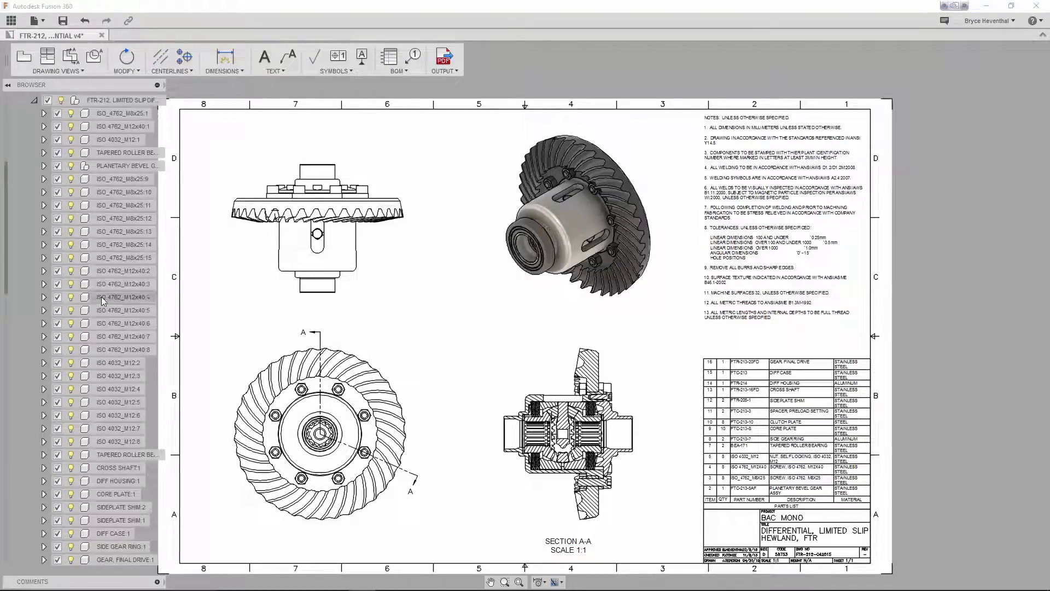
scroll(99, 356, down, 2)
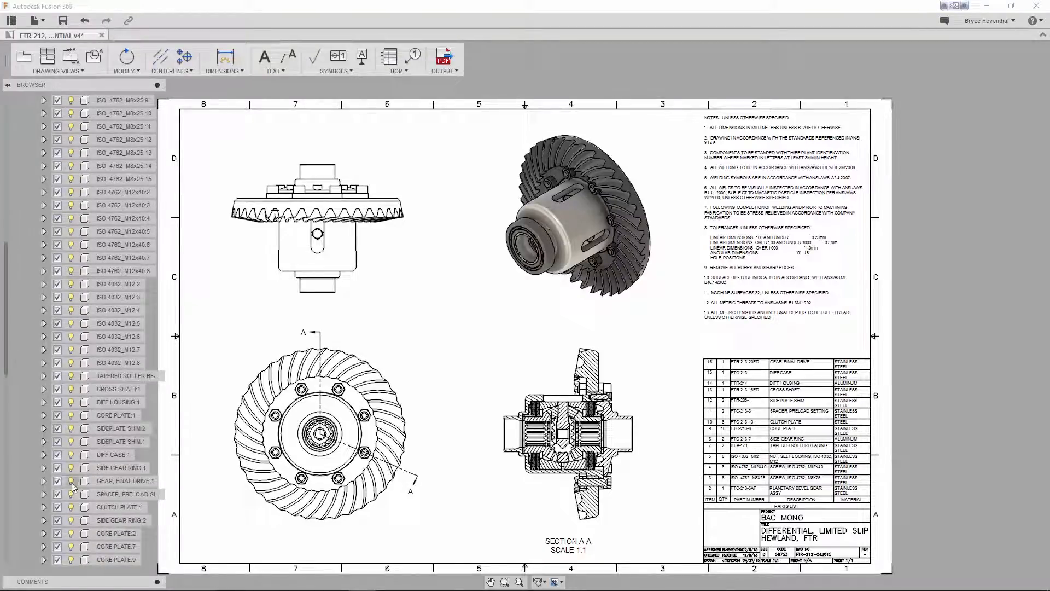
click(72, 482)
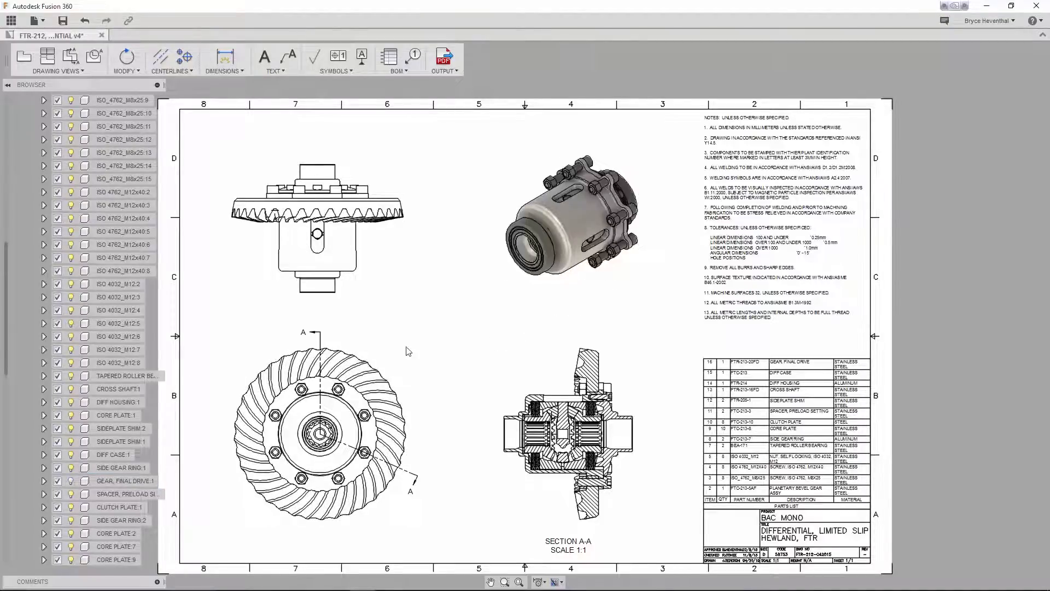
click(58, 481)
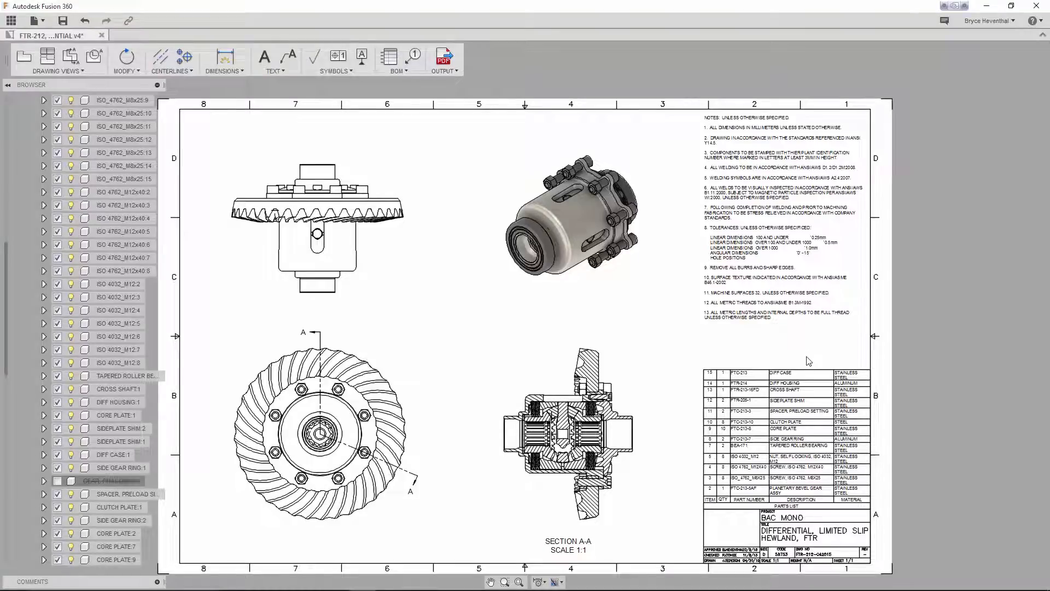
Delete the top-oriented view above the front view of the differential
click(340, 239)
right_click(339, 238)
click(319, 224)
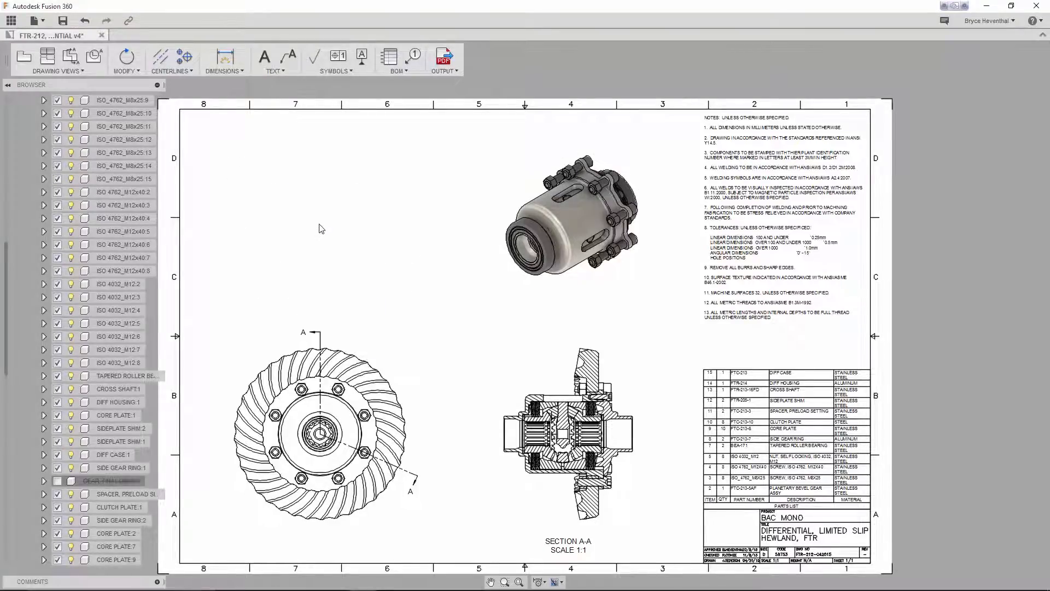
Place an Auxiliary-oriented base view referencing HEWLAND FTR v2:1 at 1:1 scale with full-length tangent edges above the front view
click(24, 56)
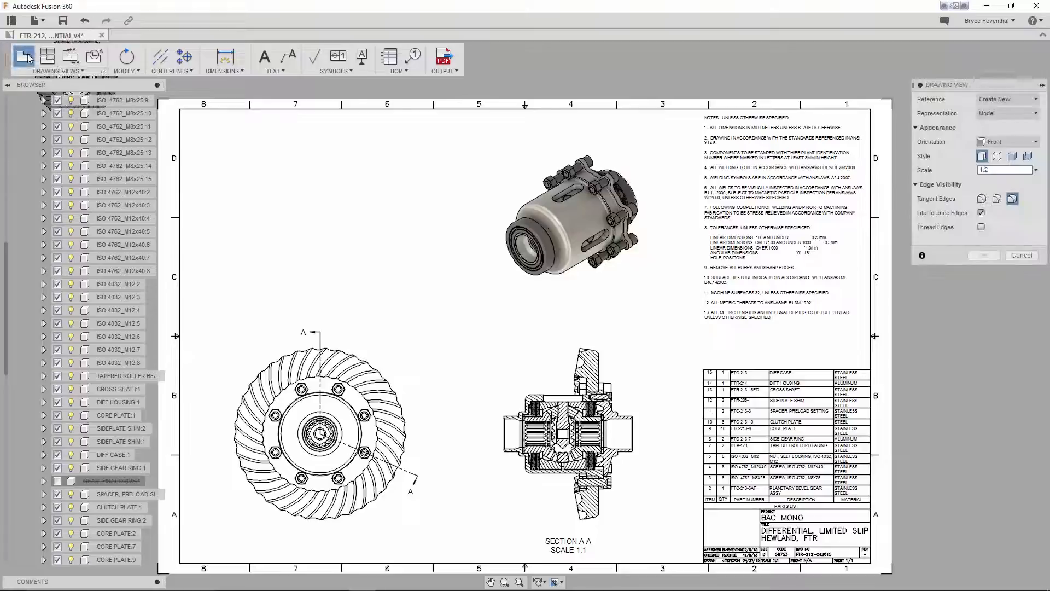
click(1012, 99)
click(1013, 110)
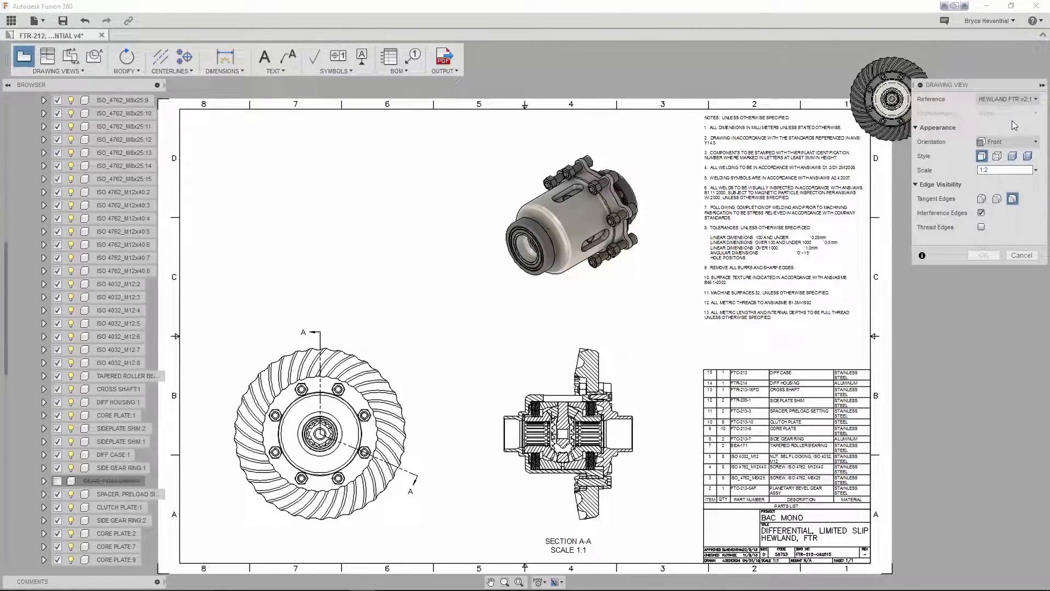
click(1012, 142)
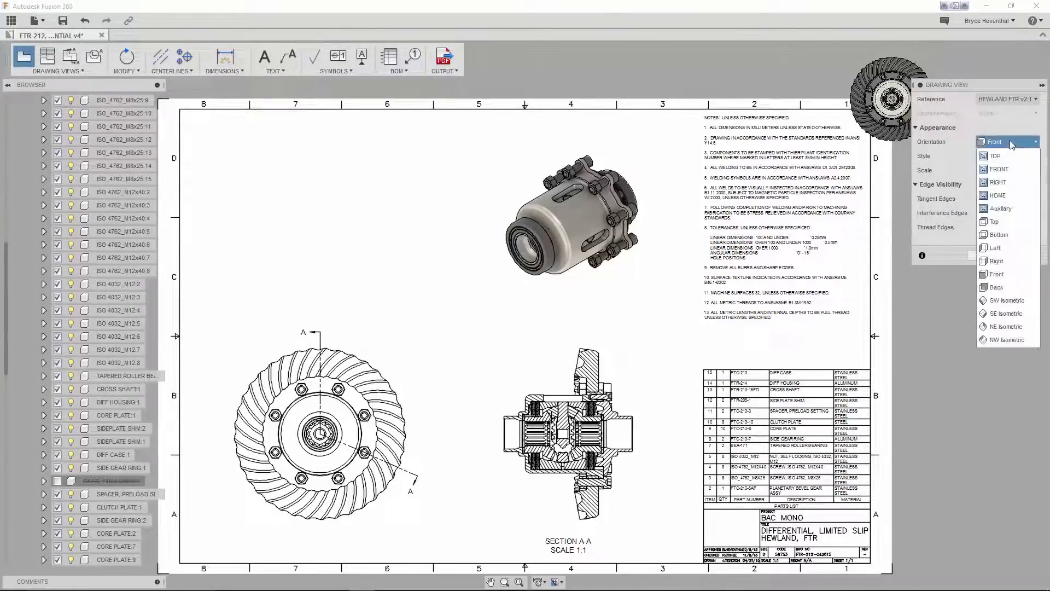
click(1010, 211)
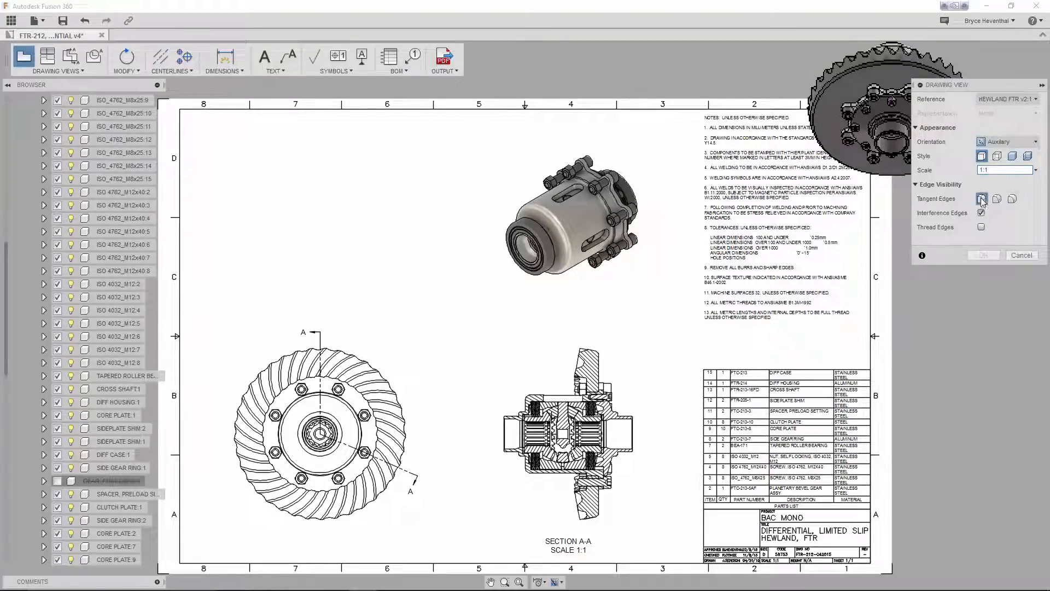
right_click(318, 207)
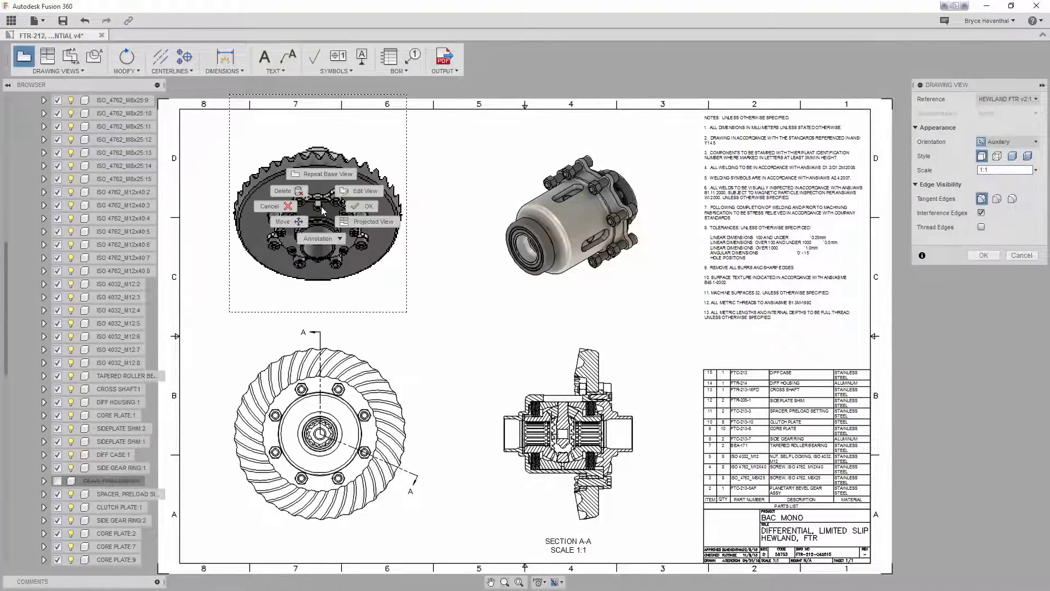
click(365, 207)
Add a vertical dimension beside the auxiliary view from the hub to the upper edge of the gear
click(225, 57)
click(320, 247)
click(318, 146)
click(449, 184)
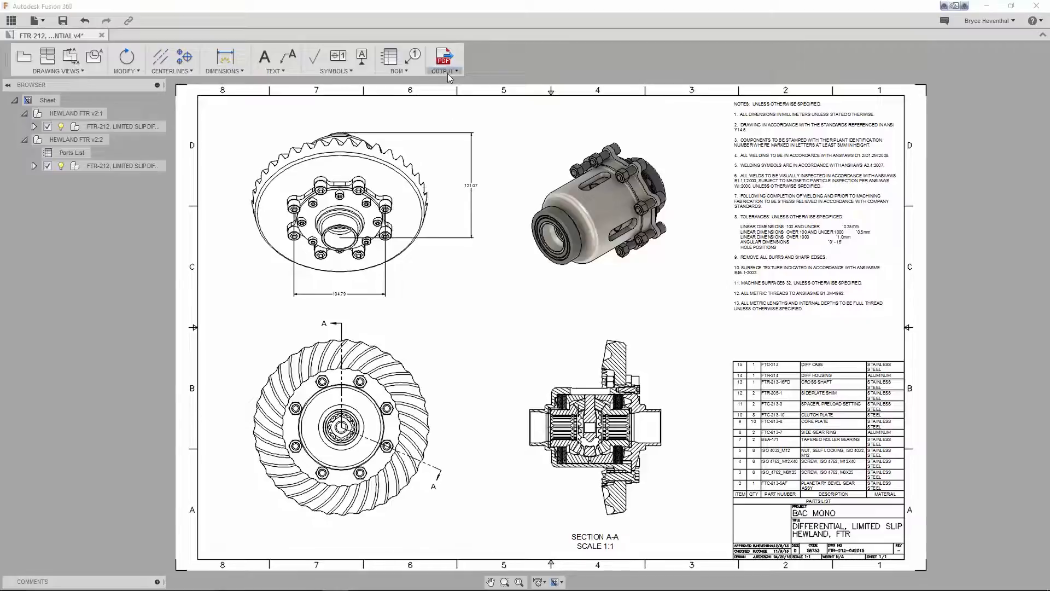
Output the parts list of the differential drawing
click(449, 75)
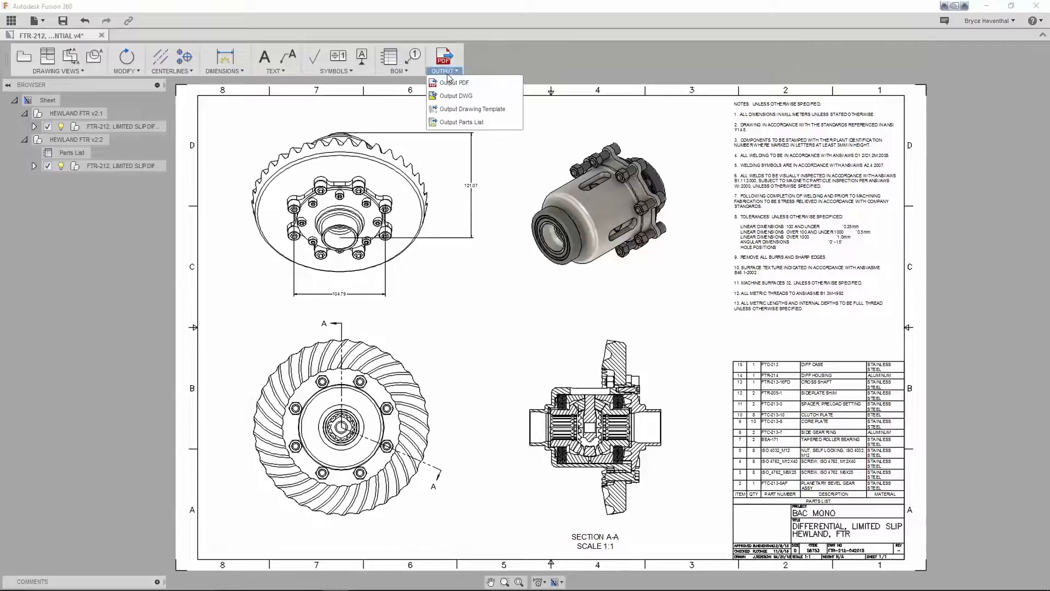
click(454, 124)
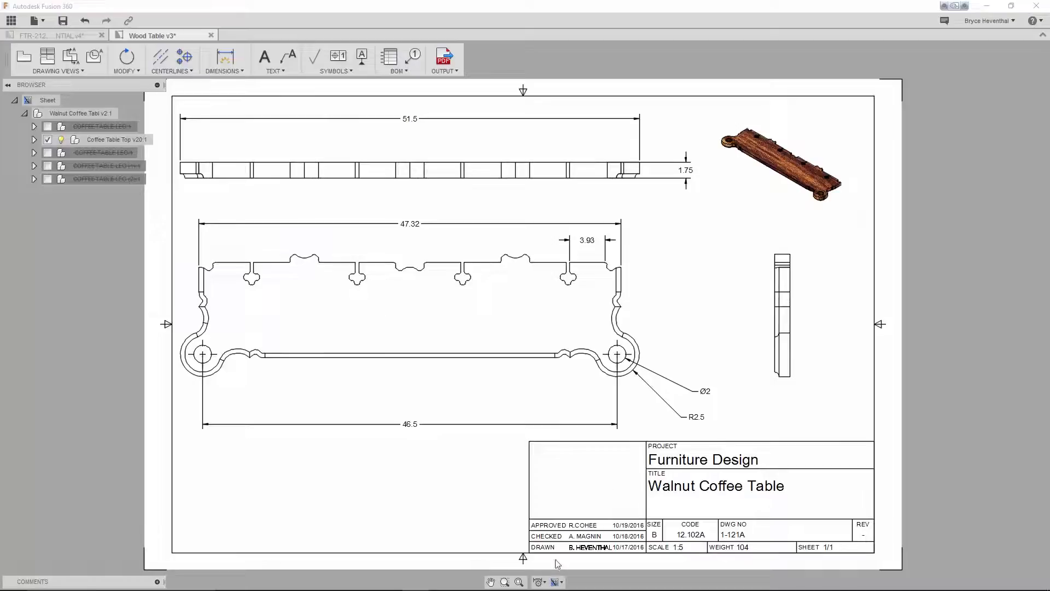
Set the coffee table drawing's linear unit format to Fractional and its linear dimension precision to sixteenths of an inch
click(540, 583)
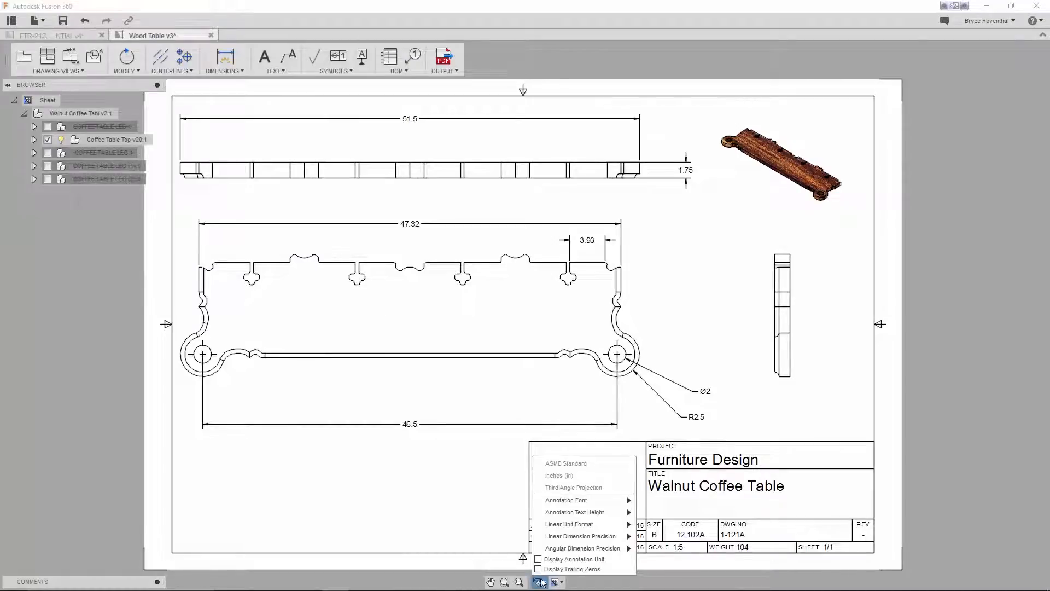
mouse_move(564, 524)
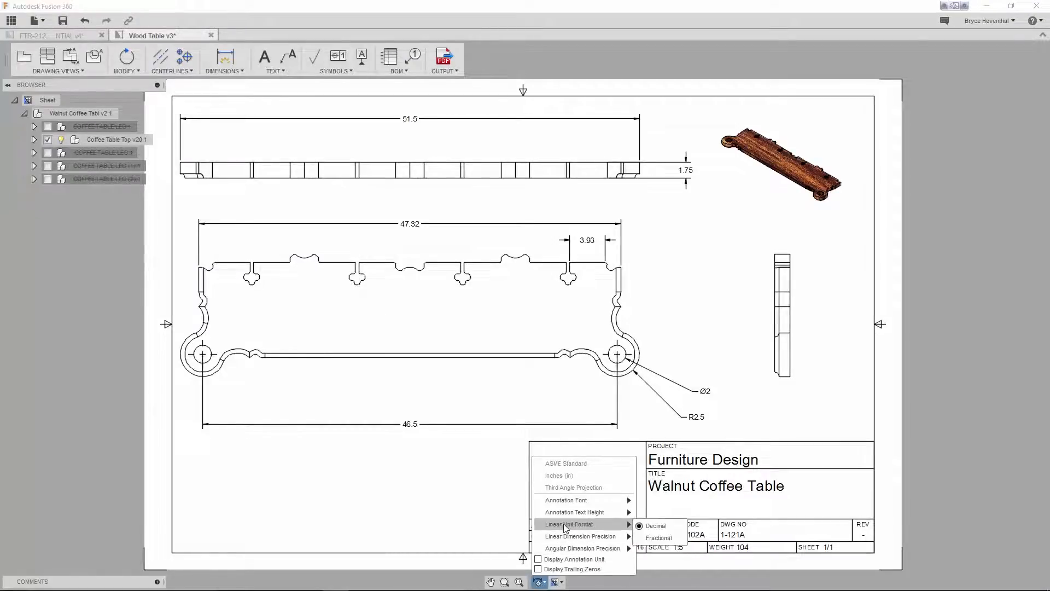
click(658, 539)
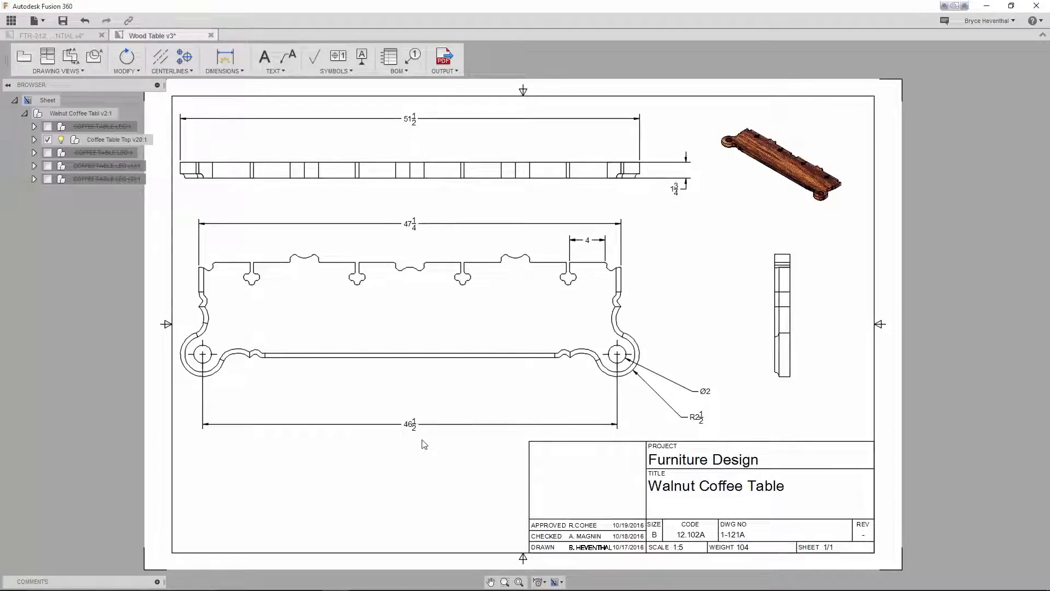
click(538, 582)
mouse_move(565, 537)
click(648, 535)
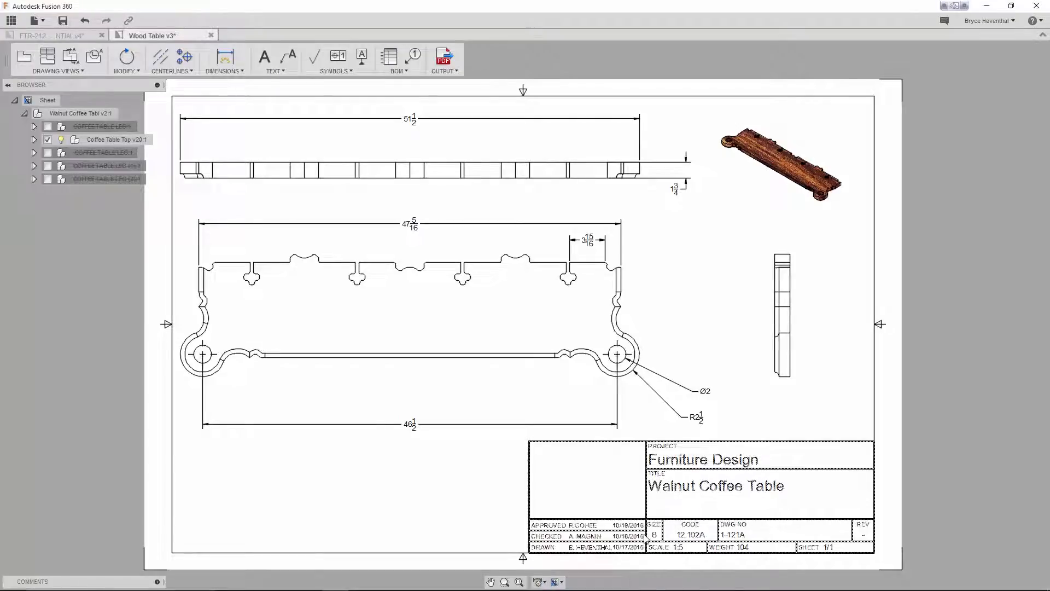